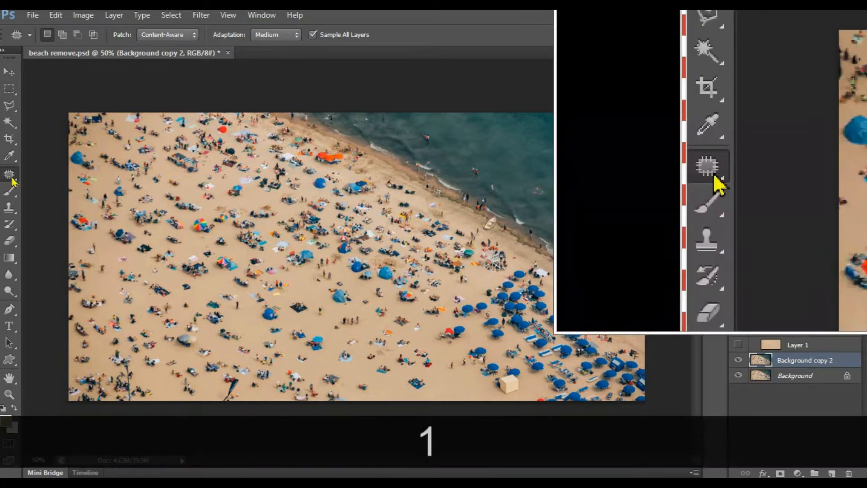
# Patch the dark blanket just beside the blue umbrella with clean sand using the Content-Aware Patch tool, then clear the selection.
pyautogui.click(12, 178)
pyautogui.rightClick(12, 179)
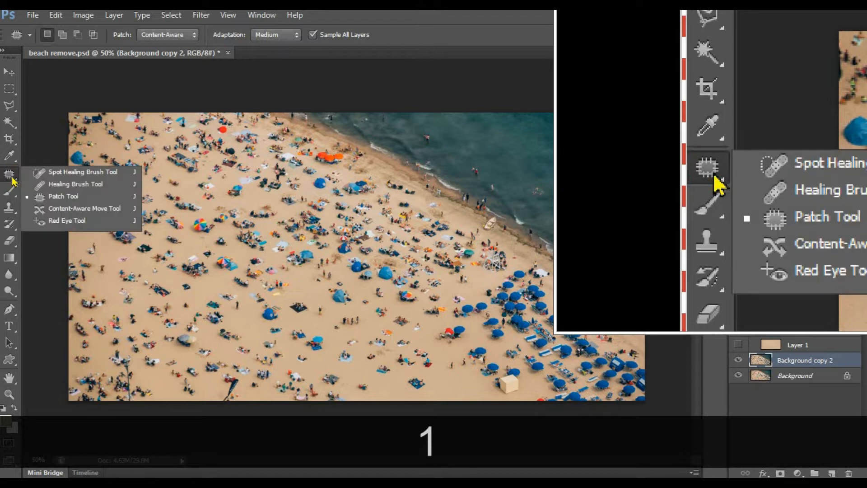
pyautogui.click(44, 196)
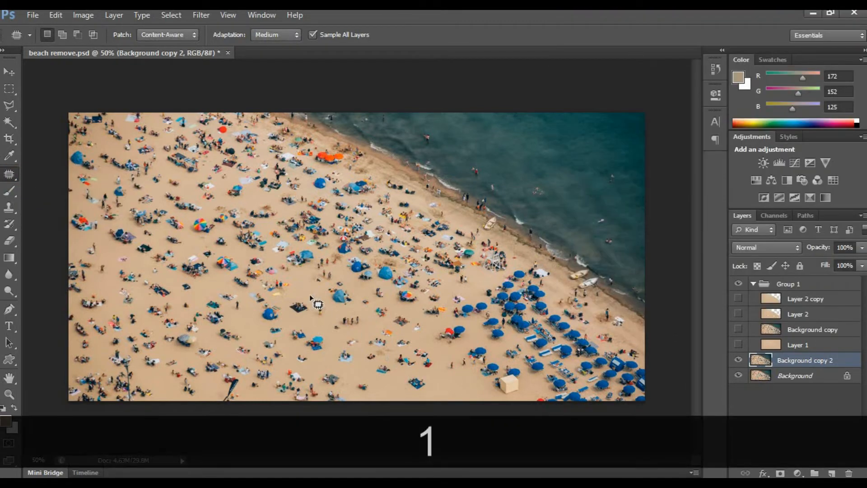
pyautogui.moveTo(313, 305)
pyautogui.mouseDown()
pyautogui.moveTo(290, 312)
pyautogui.moveTo(297, 301)
pyautogui.moveTo(311, 307)
pyautogui.moveTo(294, 308)
pyautogui.moveTo(304, 302)
pyautogui.moveTo(297, 293)
pyautogui.moveTo(343, 350)
pyautogui.mouseUp()
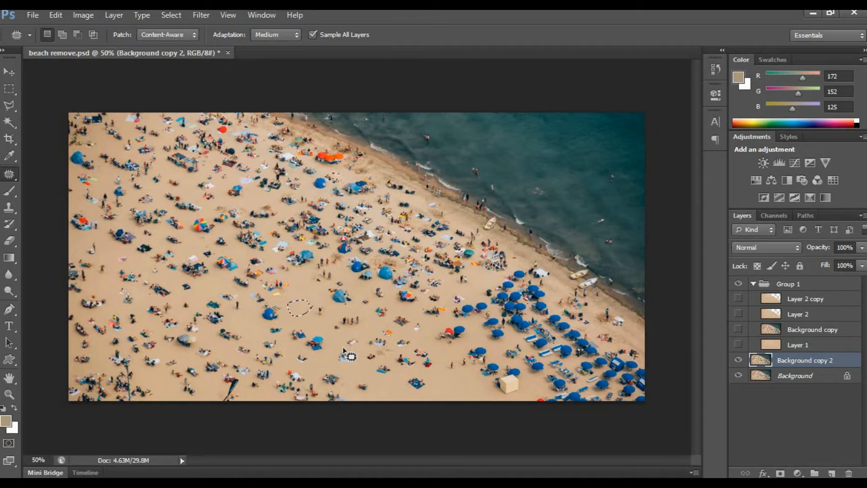
pyautogui.hotkey('ctrl', 'd')
# Toggle the visibility of Layer 2 copy and Layer 2 to compare the cleaned beach versions with the crowded photo.
pyautogui.click(738, 299)
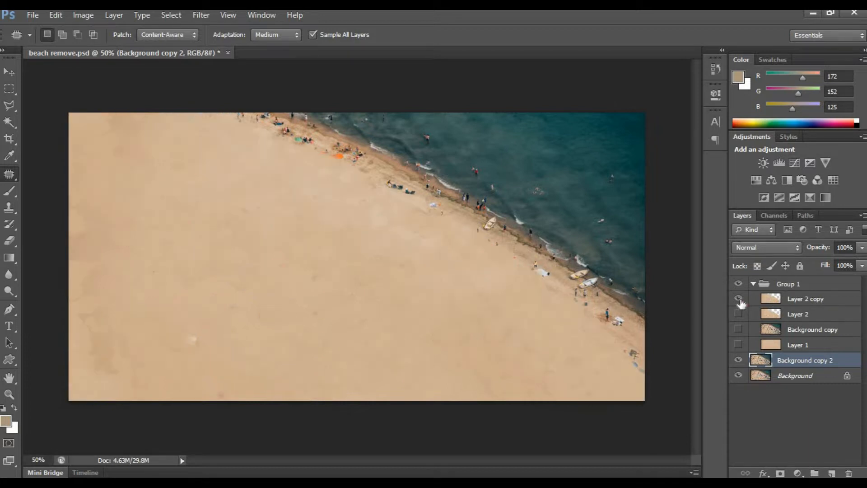
pyautogui.click(738, 314)
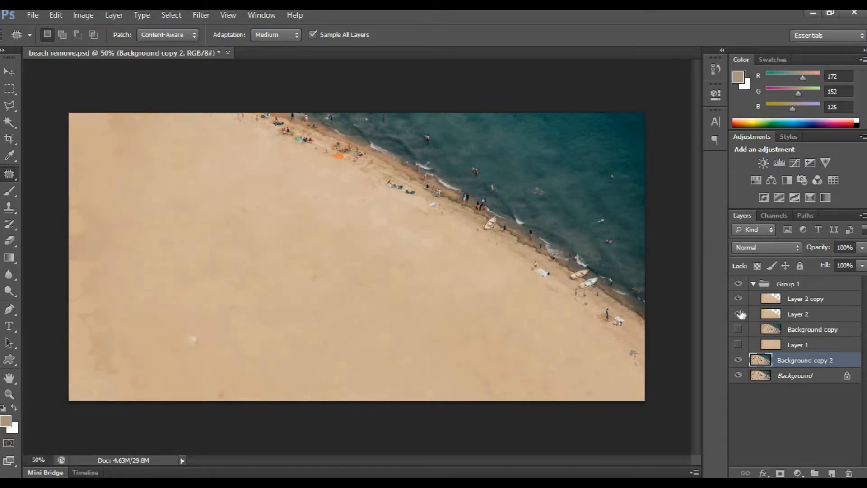
pyautogui.click(737, 304)
pyautogui.click(738, 317)
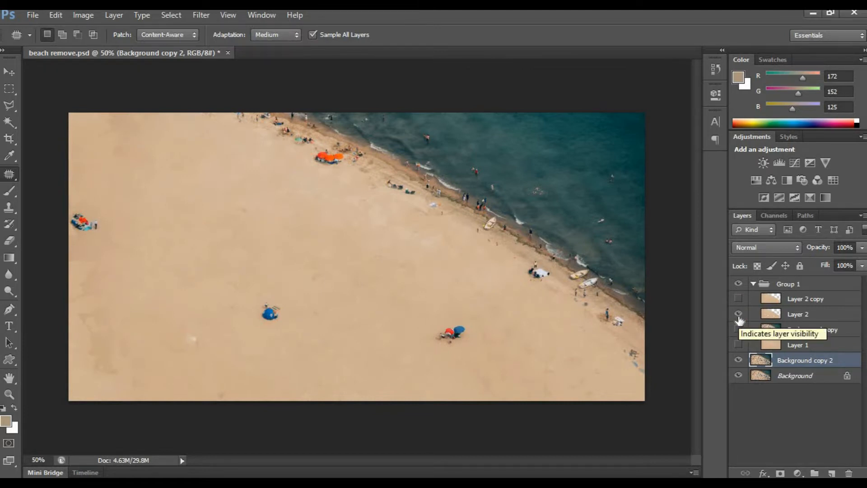
pyautogui.click(738, 315)
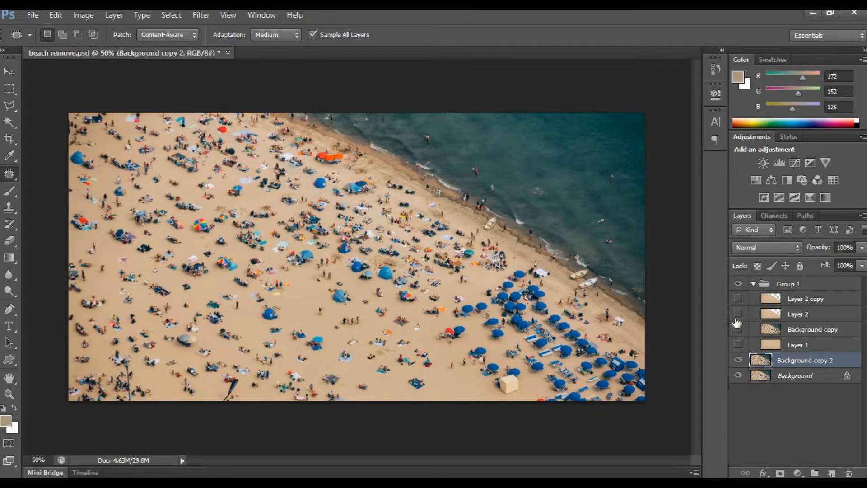
# Patch the small group of people below the light-blue tent with nearby empty sand and clear the selection.
pyautogui.click(363, 319)
pyautogui.moveTo(363, 319)
pyautogui.mouseDown()
pyautogui.moveTo(335, 326)
pyautogui.moveTo(346, 335)
pyautogui.moveTo(365, 321)
pyautogui.moveTo(342, 325)
pyautogui.moveTo(367, 379)
pyautogui.moveTo(394, 390)
pyautogui.mouseUp()
pyautogui.hotkey('ctrl', 'd')
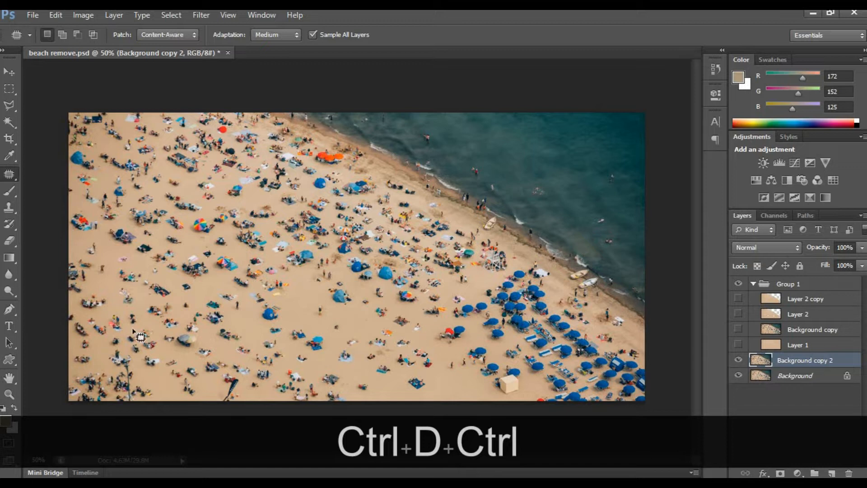
# Enclose the blue blanket near the beach's lower edge in a rectangular marquee, remove it with Fill, and deselect.
pyautogui.click(9, 89)
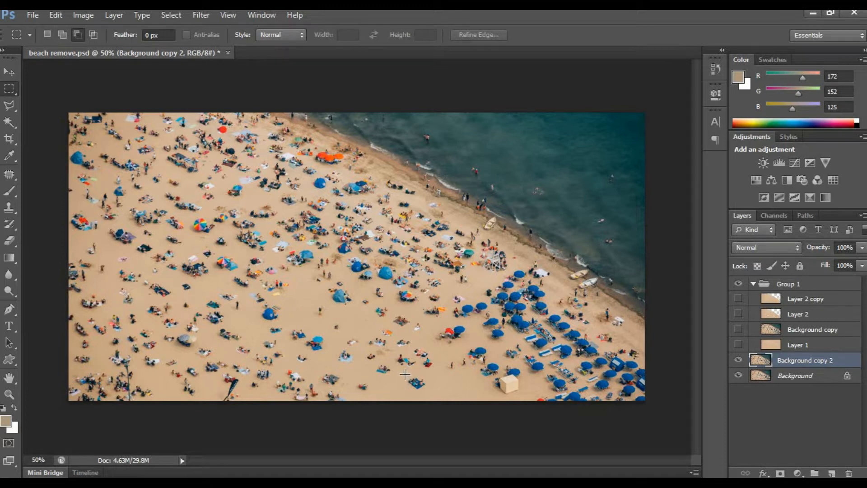
pyautogui.click(9, 88)
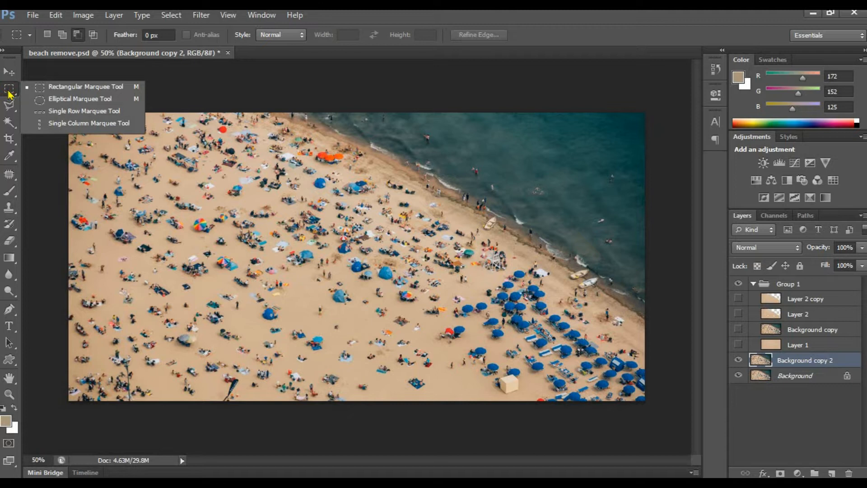
pyautogui.click(9, 91)
pyautogui.moveTo(403, 376); pyautogui.dragTo(430, 391)
pyautogui.rightClick(426, 387)
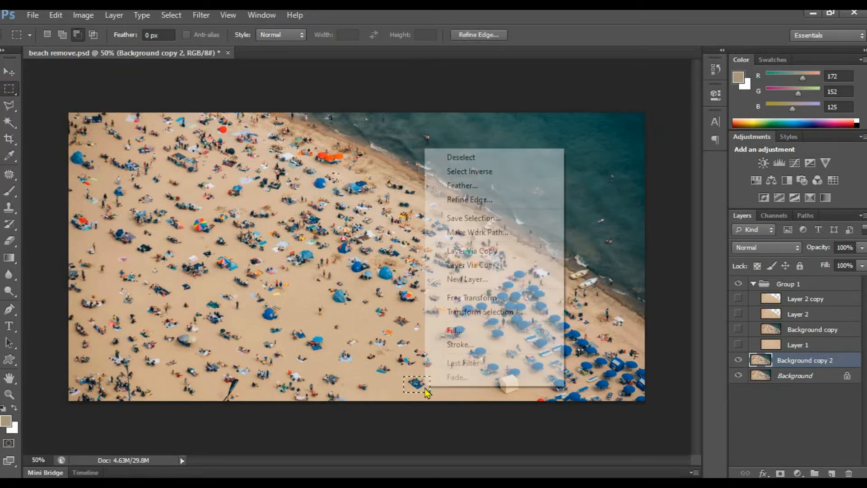
pyautogui.click(470, 329)
pyautogui.click(506, 138)
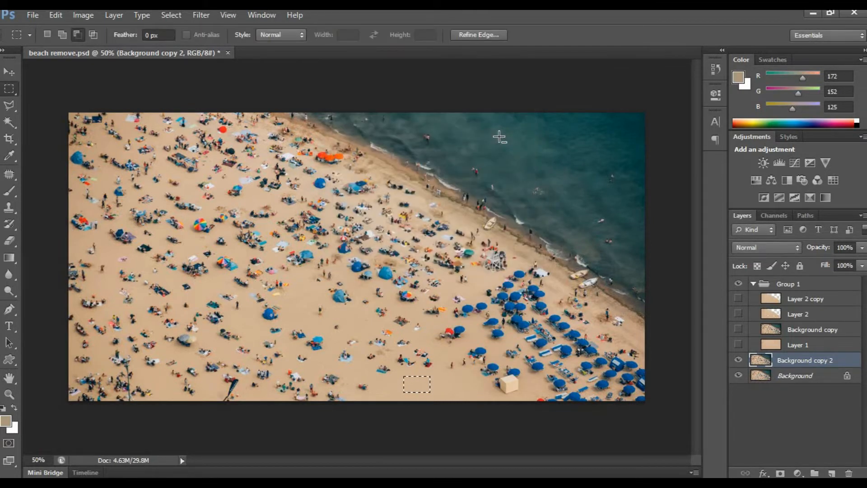
pyautogui.hotkey('ctrl', 'd')
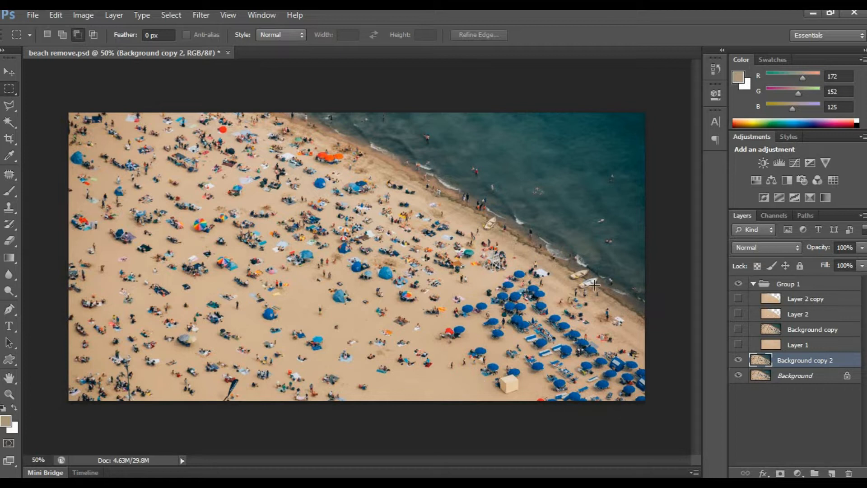
# Show Layer 2 copy briefly to preview the empty beach, and hide it again.
pyautogui.click(738, 298)
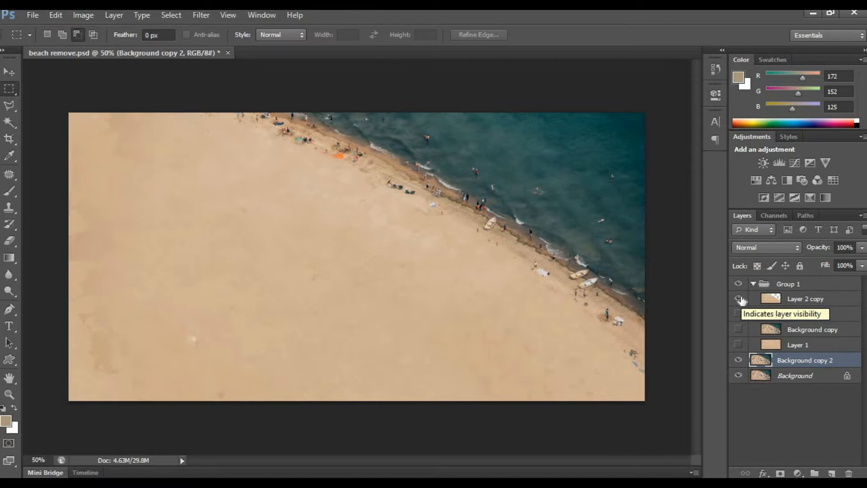
pyautogui.click(739, 299)
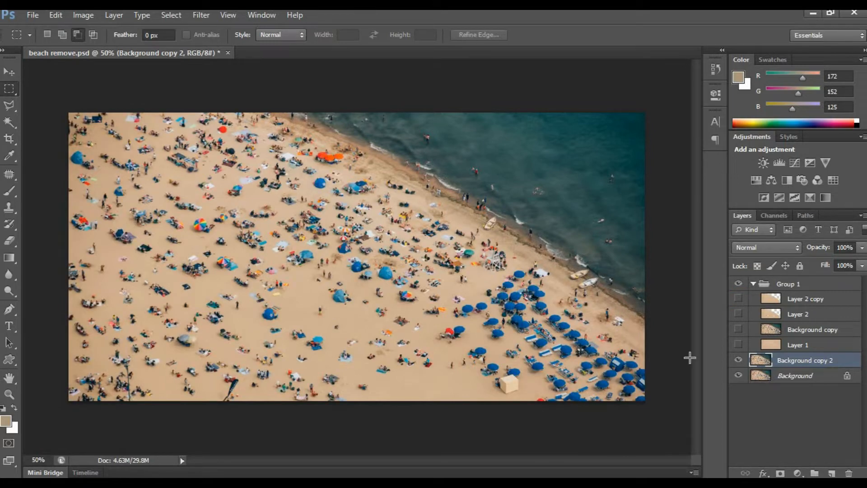
# Collapse Group 1 and delete it together with its contents.
pyautogui.click(752, 284)
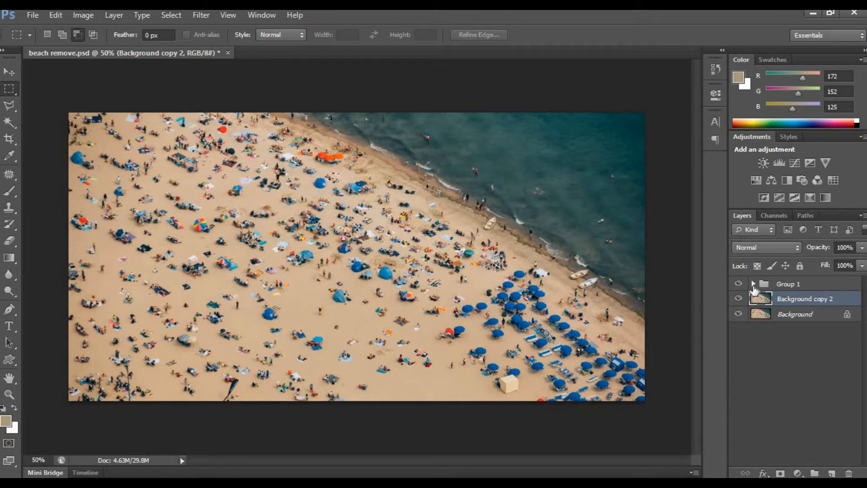
pyautogui.click(781, 289)
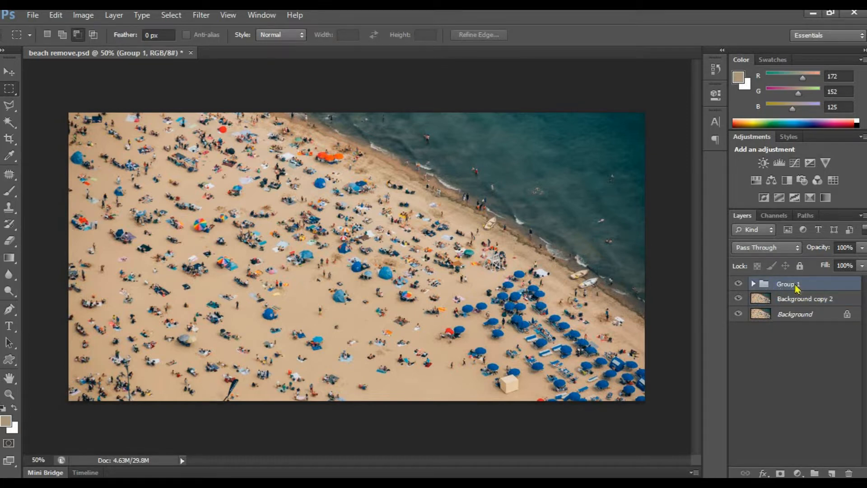
pyautogui.rightClick(795, 288)
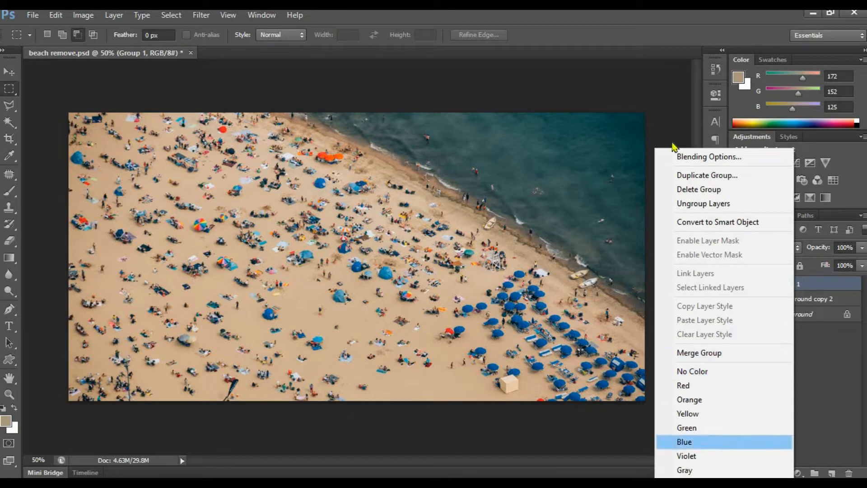
pyautogui.click(699, 189)
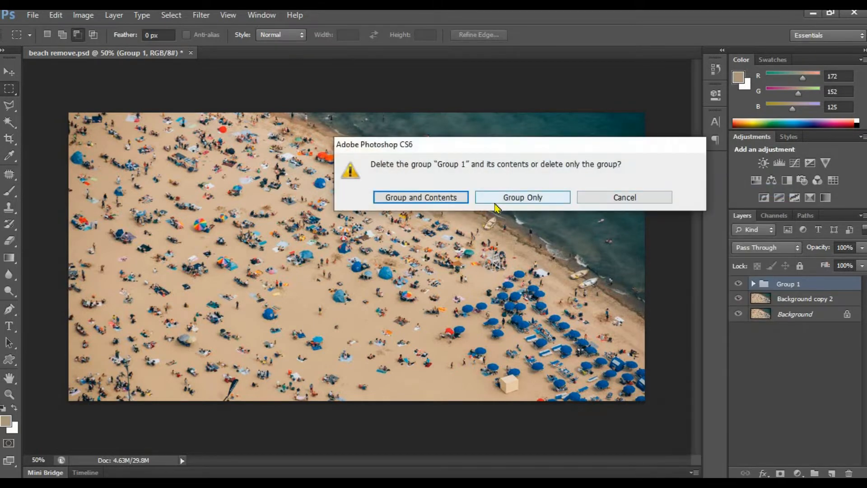
pyautogui.click(440, 199)
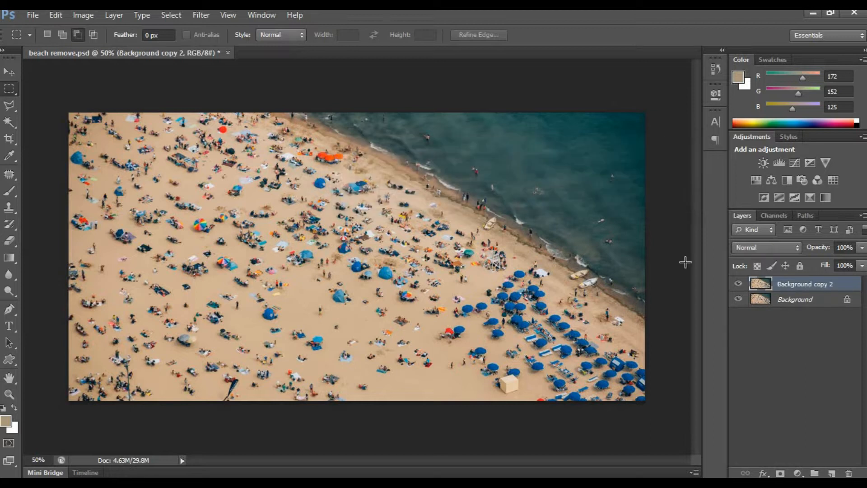
pyautogui.keyDown('ctrl'); pyautogui.click(791, 298); pyautogui.keyUp('ctrl')
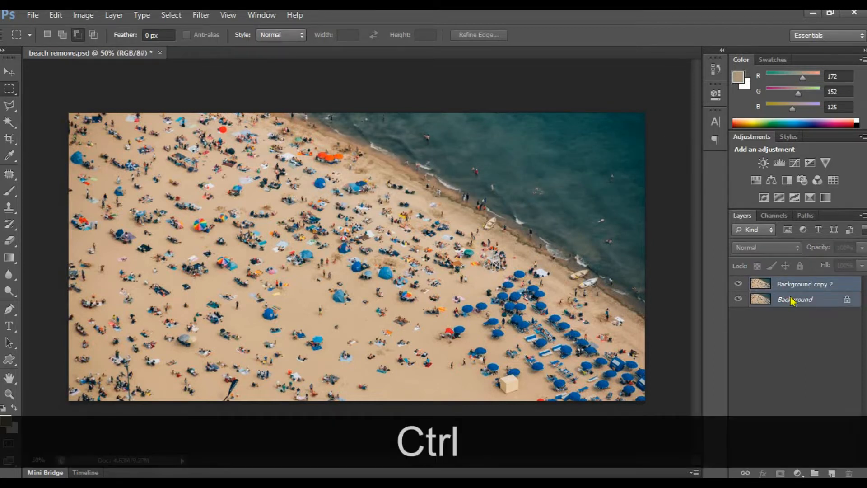
pyautogui.rightClick(792, 299)
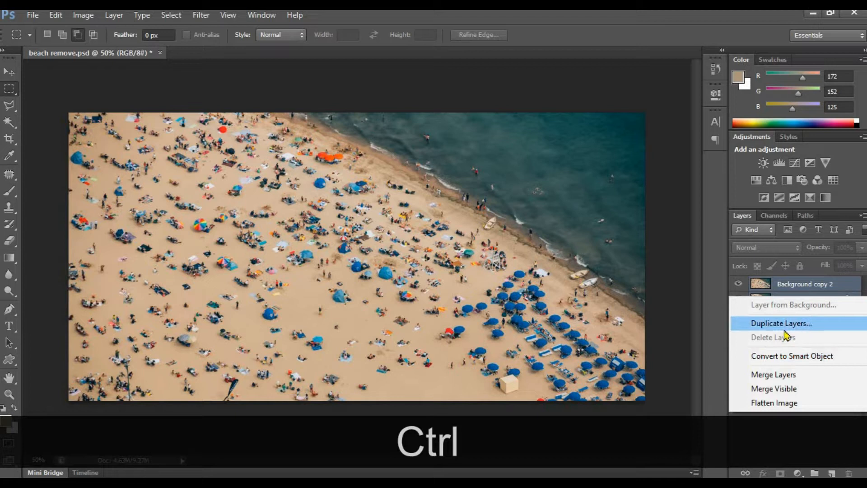
pyautogui.click(696, 334)
pyautogui.click(808, 285)
pyautogui.rightClick(808, 287)
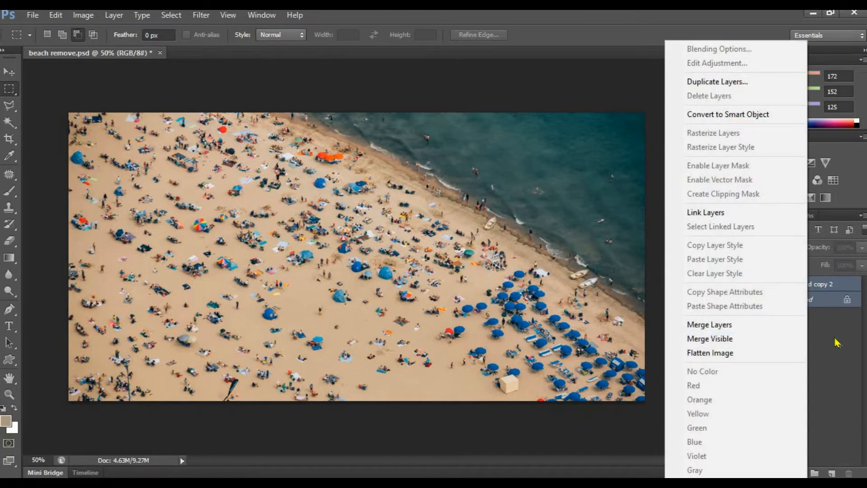
pyautogui.click(821, 348)
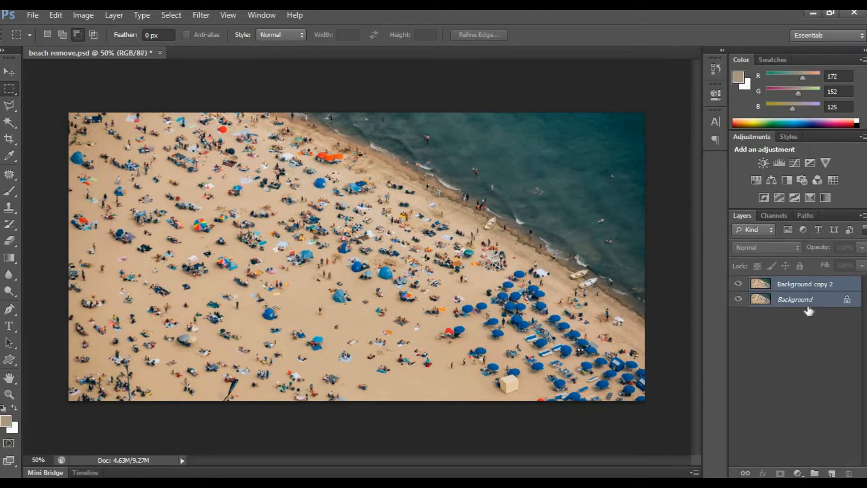
pyautogui.click(811, 319)
# Delete the Background copy 2 layer.
pyautogui.rightClick(804, 286)
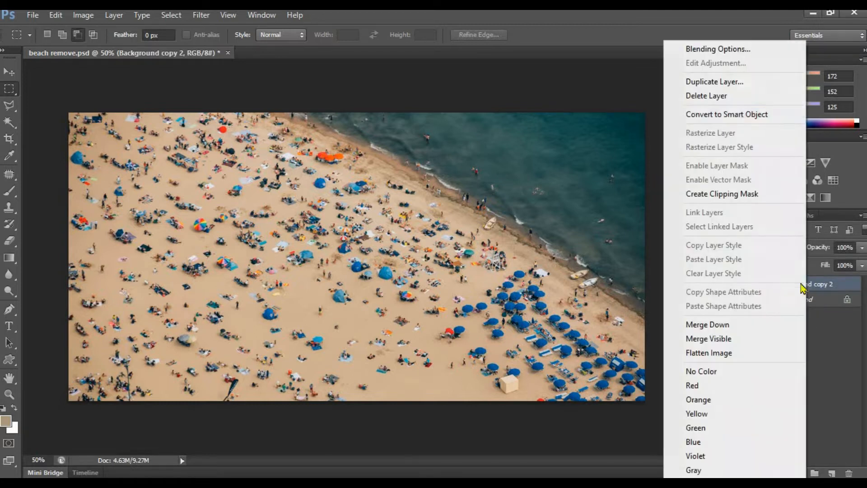
pyautogui.click(705, 96)
pyautogui.click(397, 195)
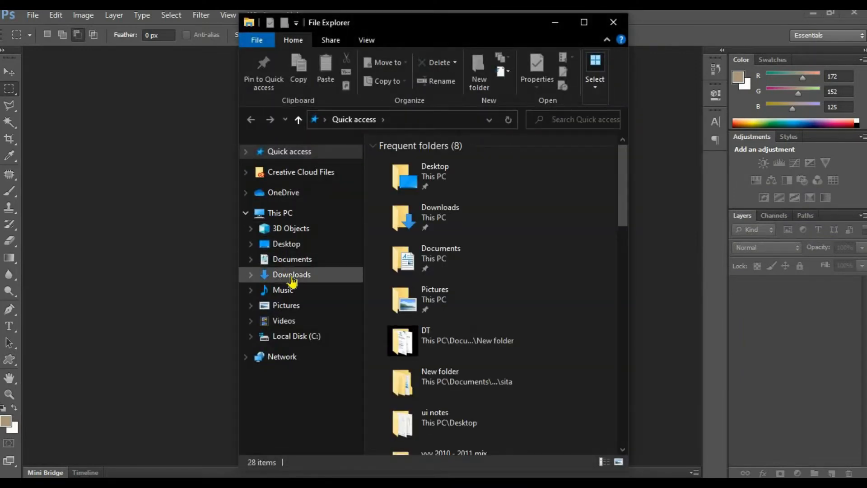
# Open chicago-beach-sun-1800x900.jpg from the desktop folder New folder (4) in Photoshop.
pyautogui.click(292, 275)
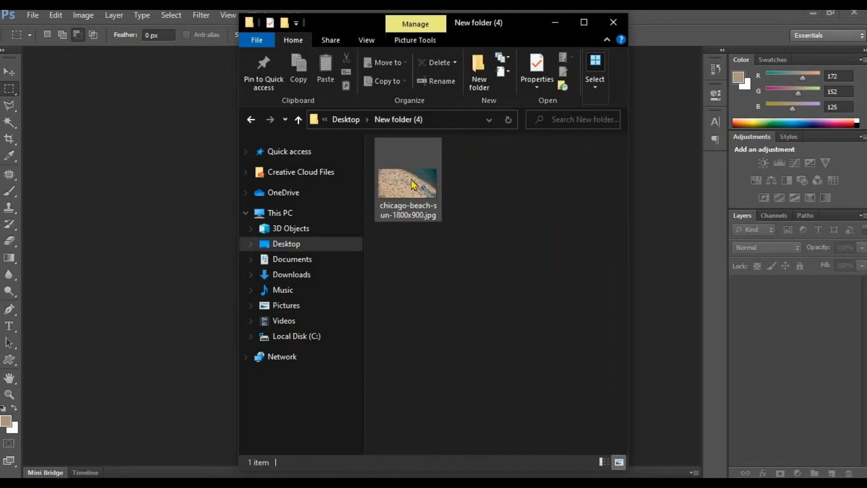
pyautogui.click(412, 185)
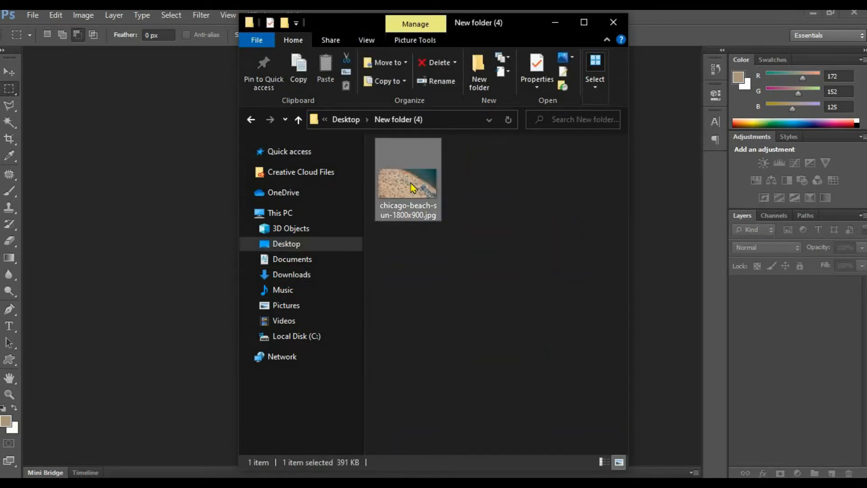
pyautogui.moveTo(413, 185); pyautogui.dragTo(89, 196)
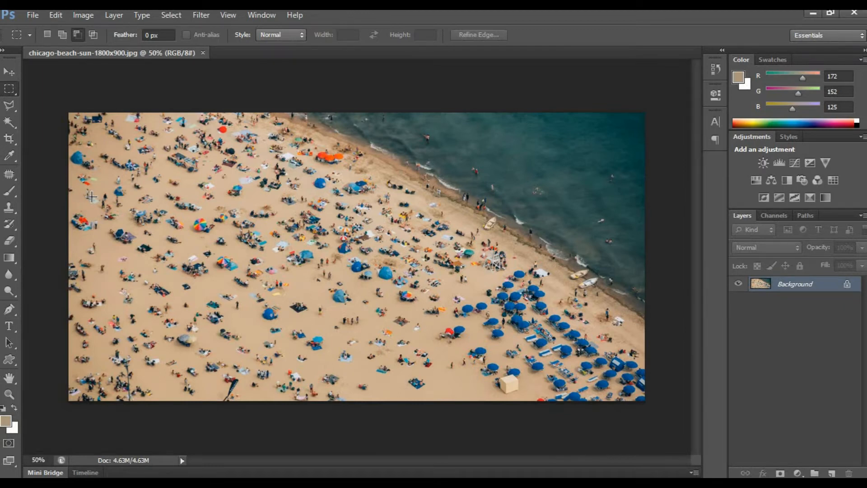
# Duplicate the Background layer of the beach photo.
pyautogui.press('ctrl')
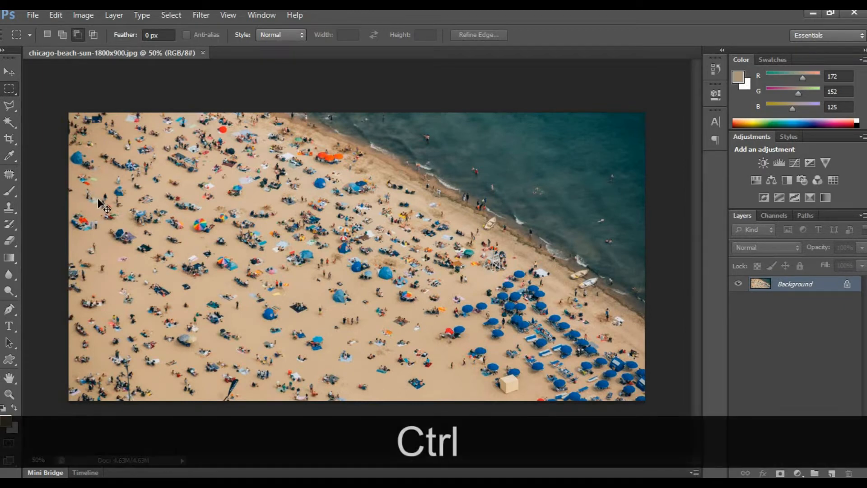
pyautogui.hotkey('ctrl', 'j')
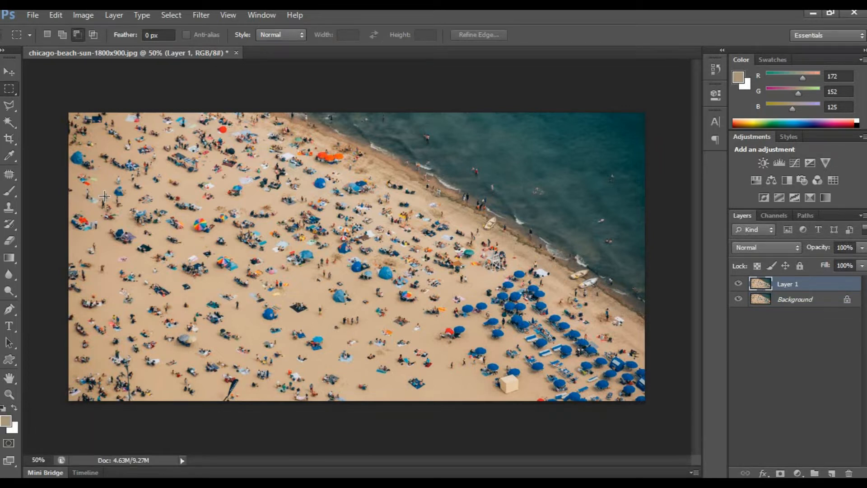
# Select the open sand on Layer 1 with the Magic Wand and invert the selection to cover the people and umbrellas.
pyautogui.press('w')
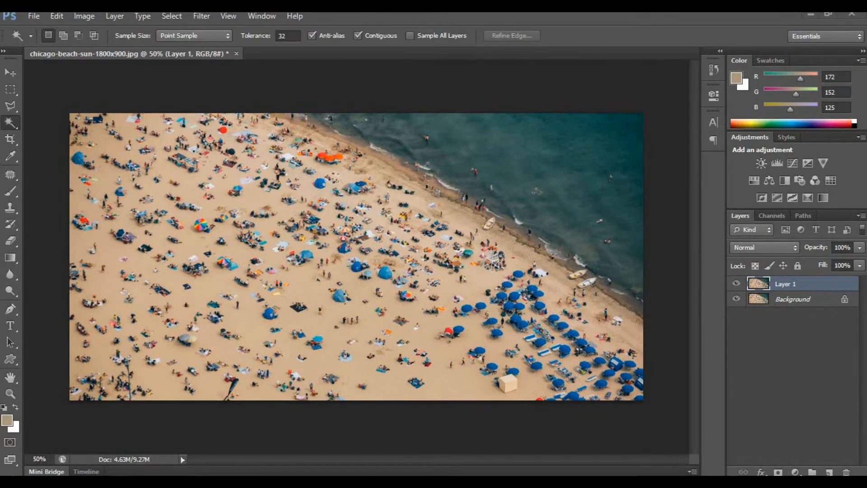
pyautogui.click(10, 122)
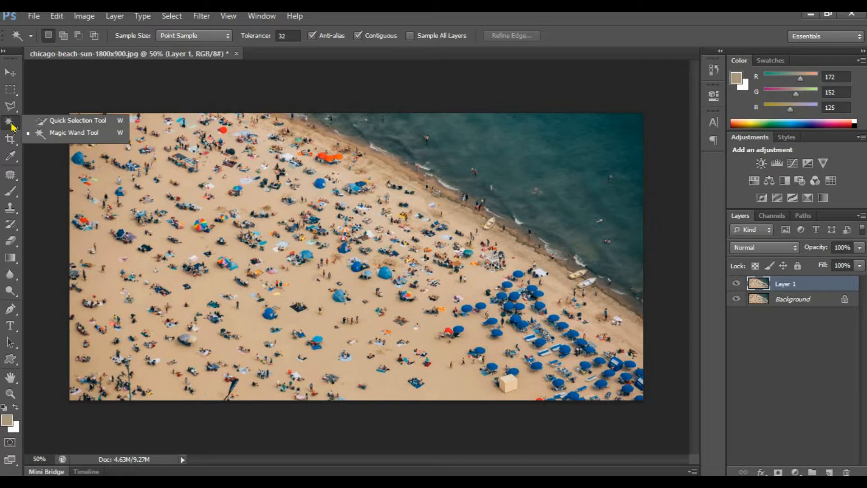
pyautogui.click(75, 133)
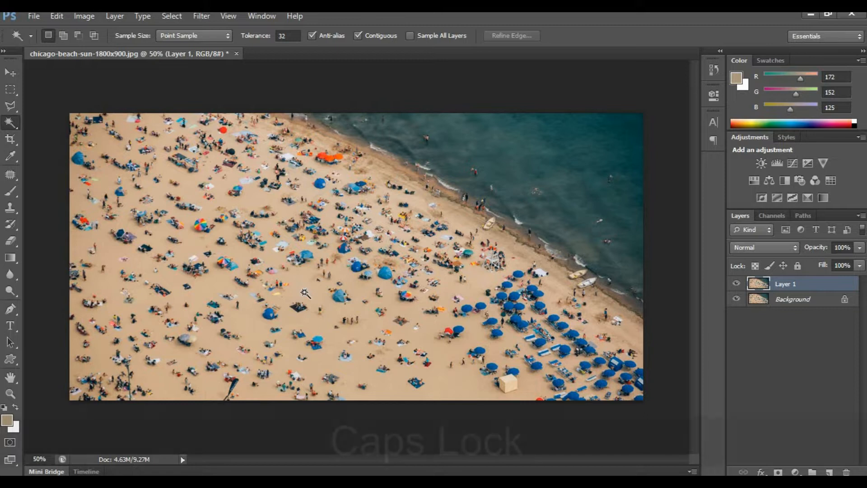
pyautogui.press('capslock')
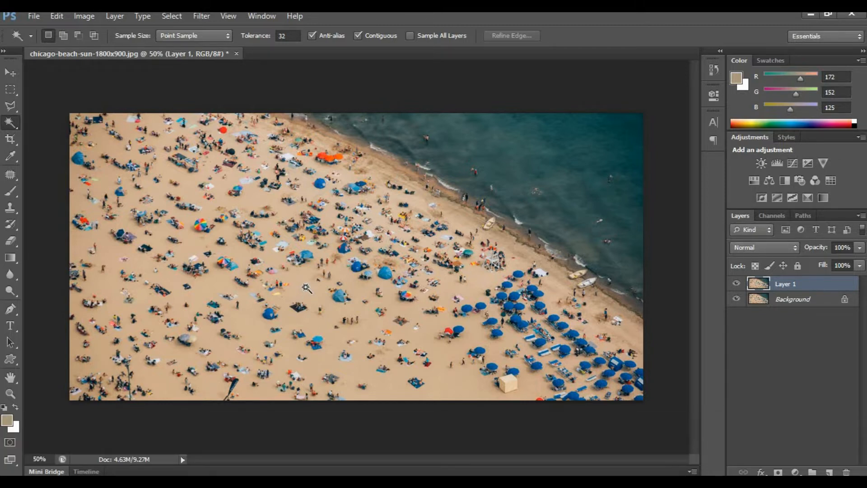
pyautogui.click(306, 287)
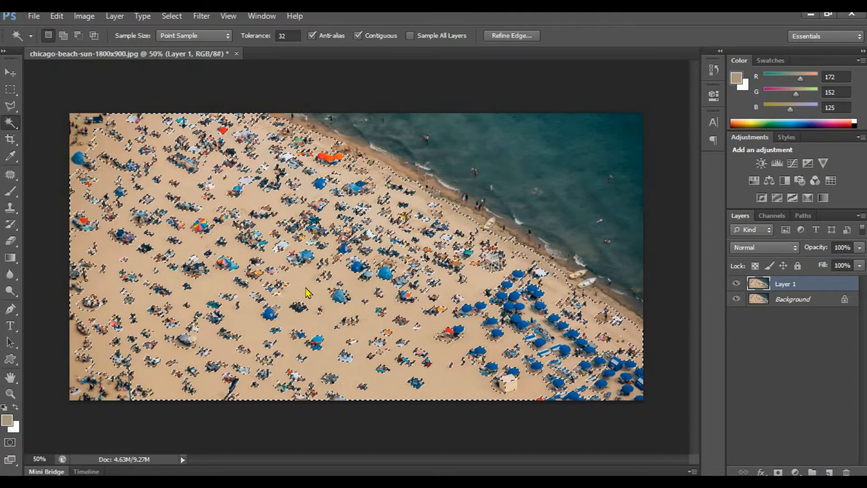
pyautogui.rightClick(308, 280)
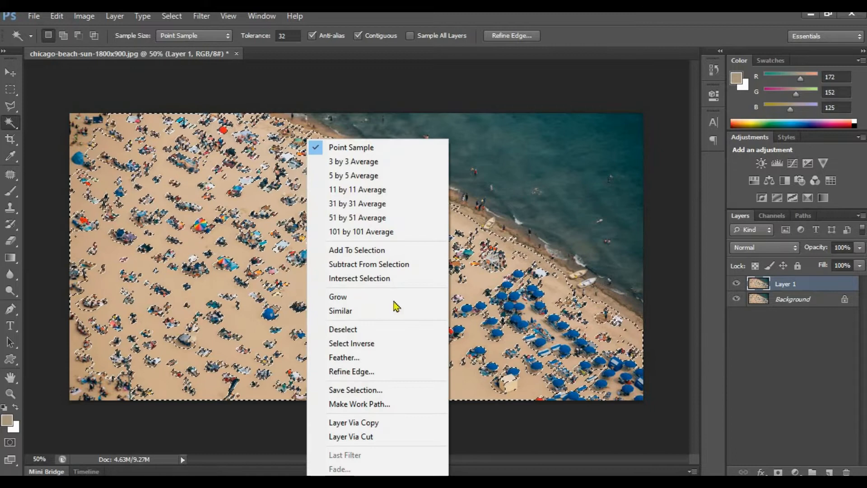
pyautogui.click(374, 343)
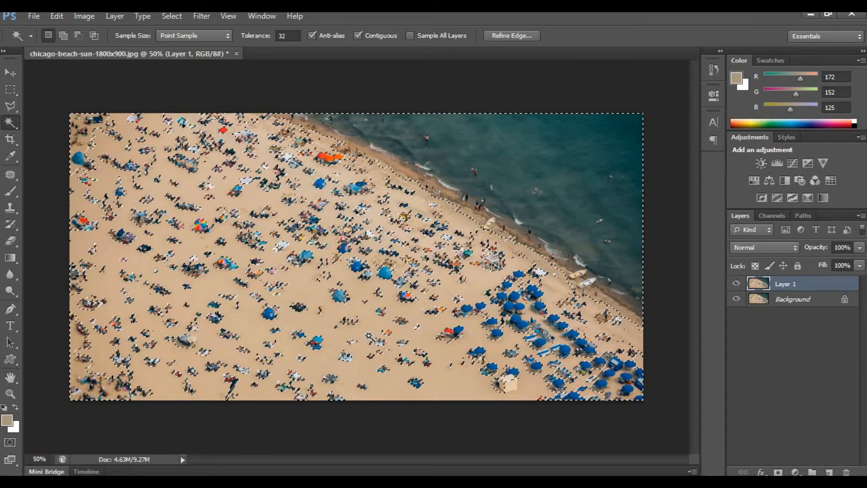
# Expand the inverted selection by 3 pixels.
pyautogui.click(173, 18)
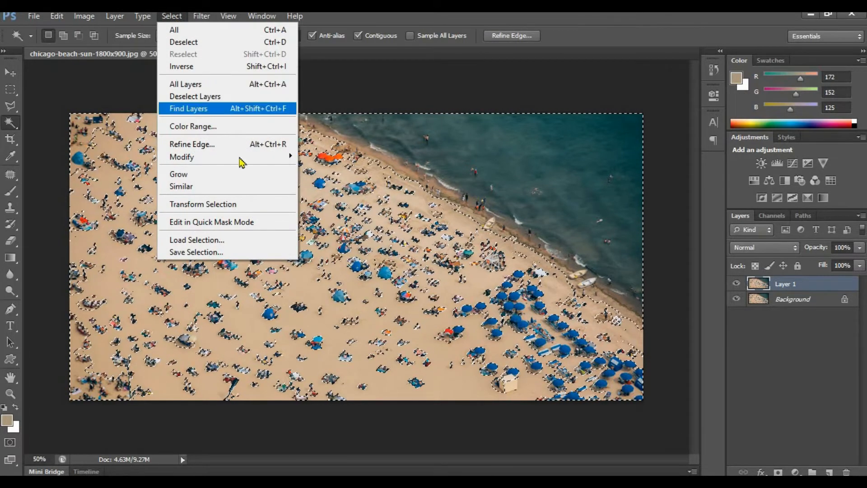
pyautogui.moveTo(242, 160)
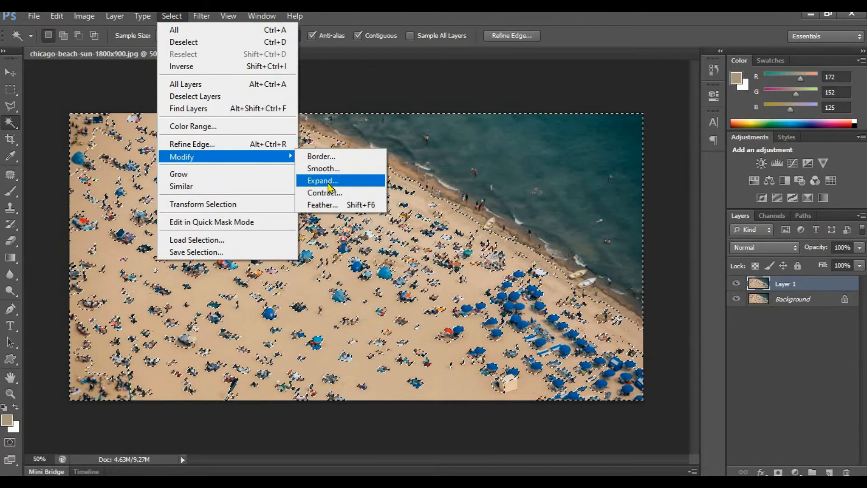
pyautogui.click(325, 180)
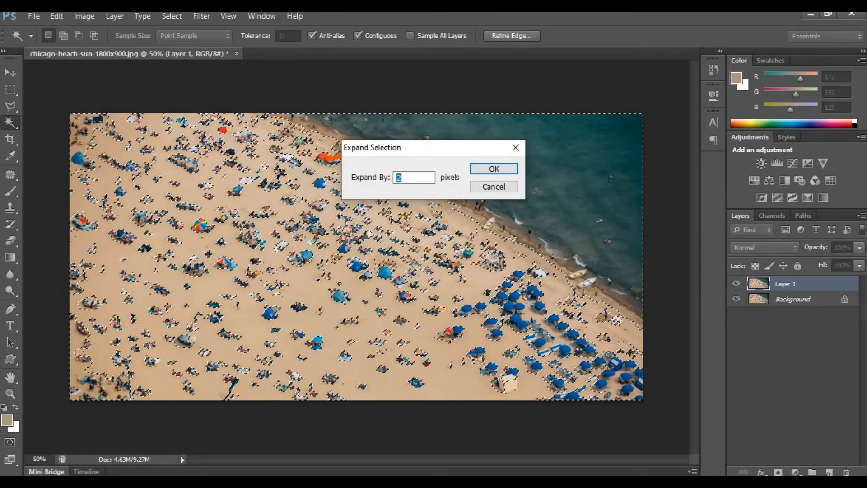
pyautogui.write('3')
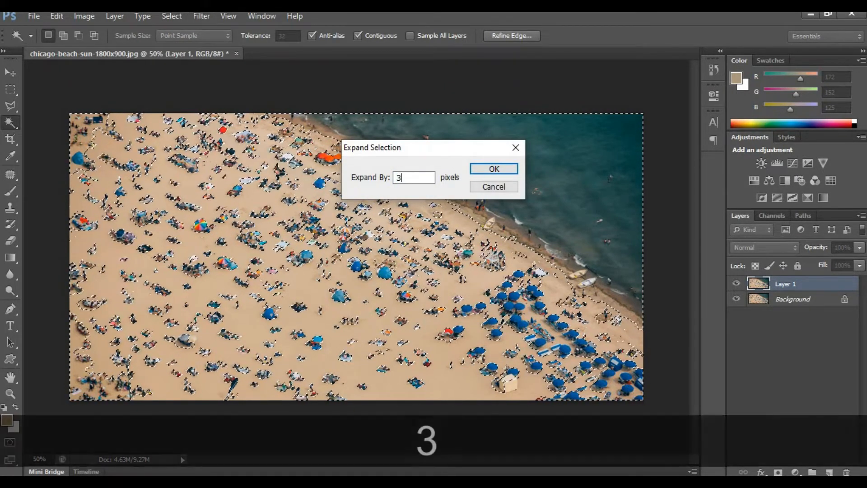
pyautogui.click(495, 167)
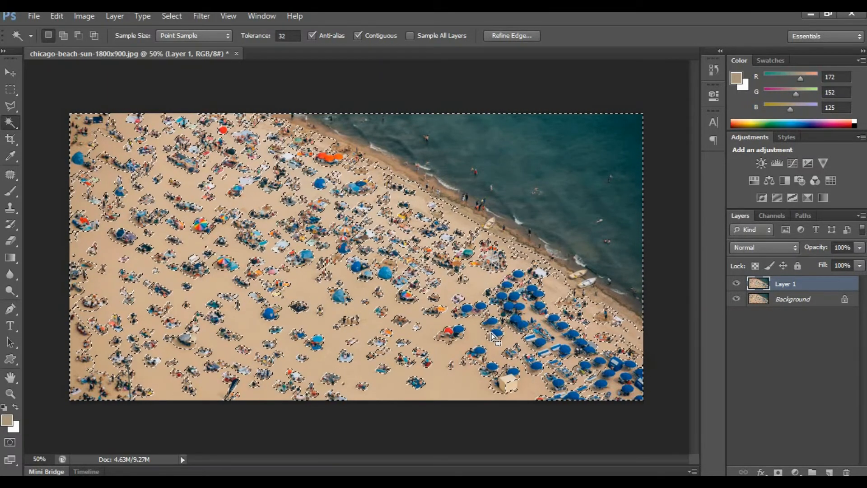
# Patch the expanded selection with nearby sand using the Content-Aware Patch Tool, and deselect.
pyautogui.click(10, 176)
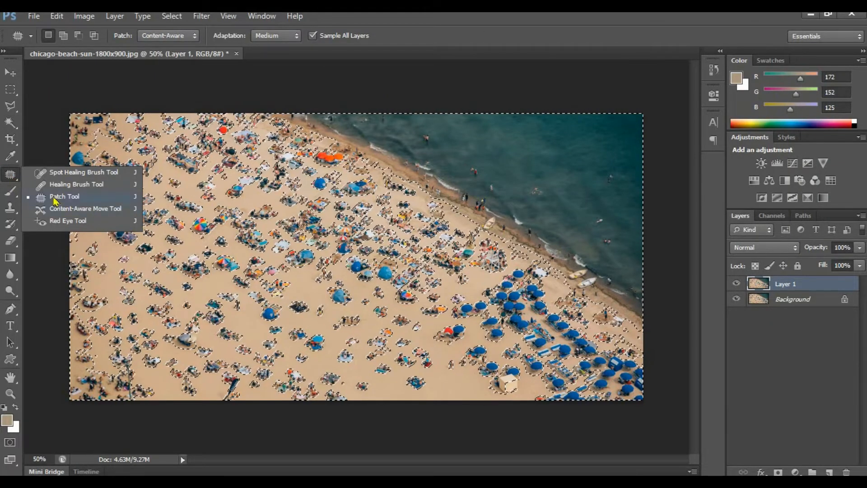
pyautogui.click(53, 197)
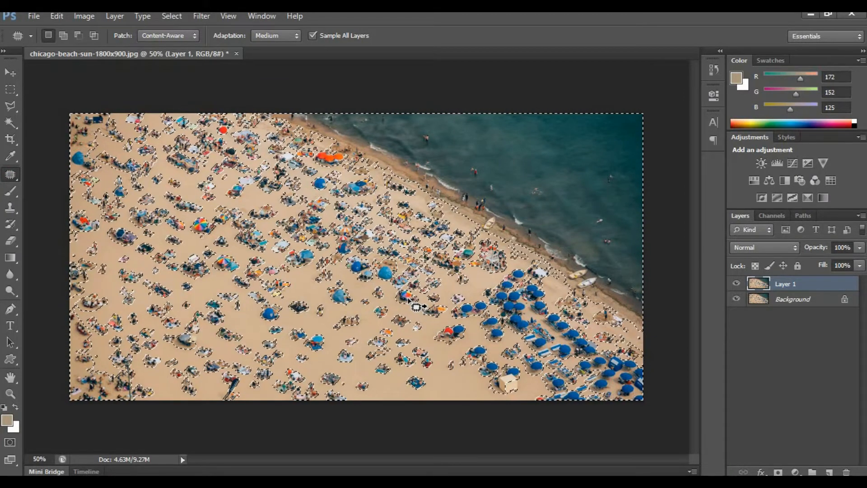
pyautogui.moveTo(415, 307); pyautogui.dragTo(392, 303)
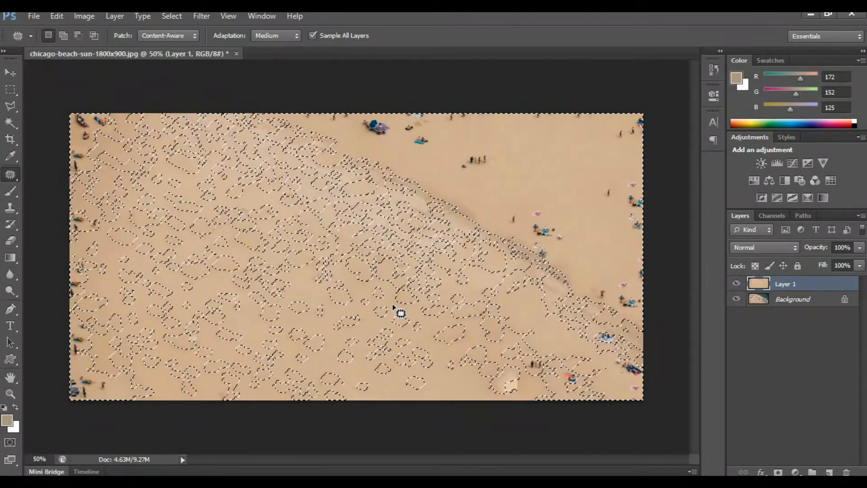
pyautogui.press('ctrl')
pyautogui.hotkey('ctrl', 'd')
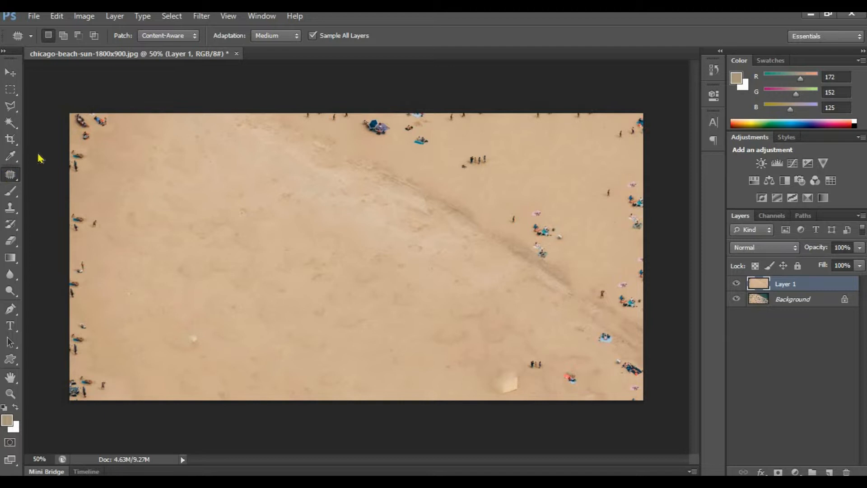
# Outline the leftover people in the photo's upper-left corner, patch them with clean sand, and deselect.
pyautogui.moveTo(110, 111)
pyautogui.mouseDown()
pyautogui.moveTo(122, 125)
pyautogui.moveTo(84, 181)
pyautogui.mouseUp()
pyautogui.moveTo(63, 143); pyautogui.dragTo(72, 113)
pyautogui.moveTo(108, 138); pyautogui.dragTo(208, 156)
pyautogui.hotkey('ctrl', 'd')
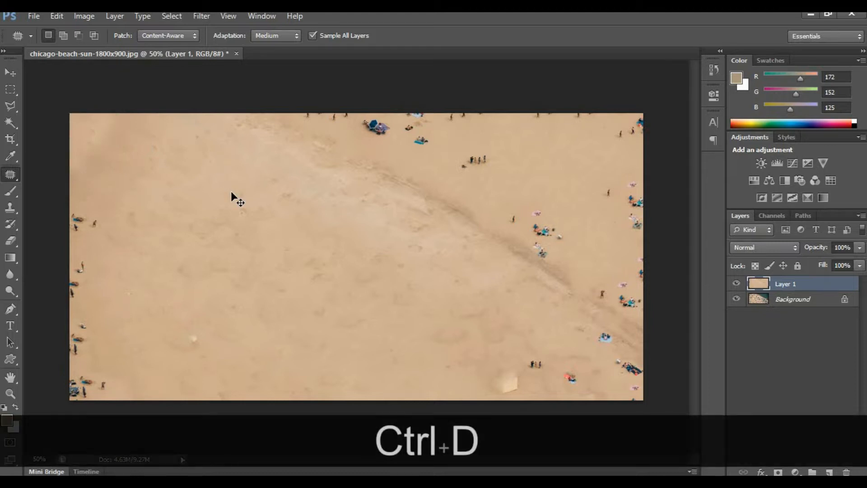
# Undo both patches and the 3-pixel expansion, returning to the inverted selection.
pyautogui.hotkey('ctrl', 'z')
pyautogui.hotkey('ctrl', 'alt', 'z')
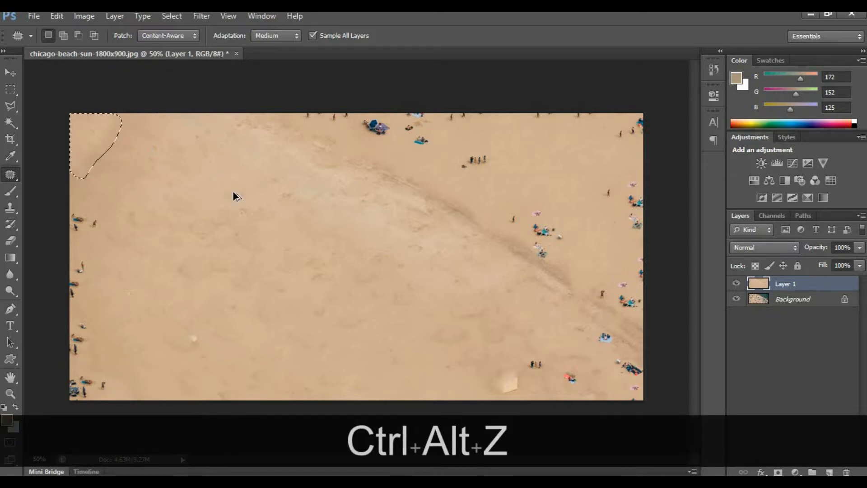
pyautogui.hotkey('ctrl', 'alt', 'z')
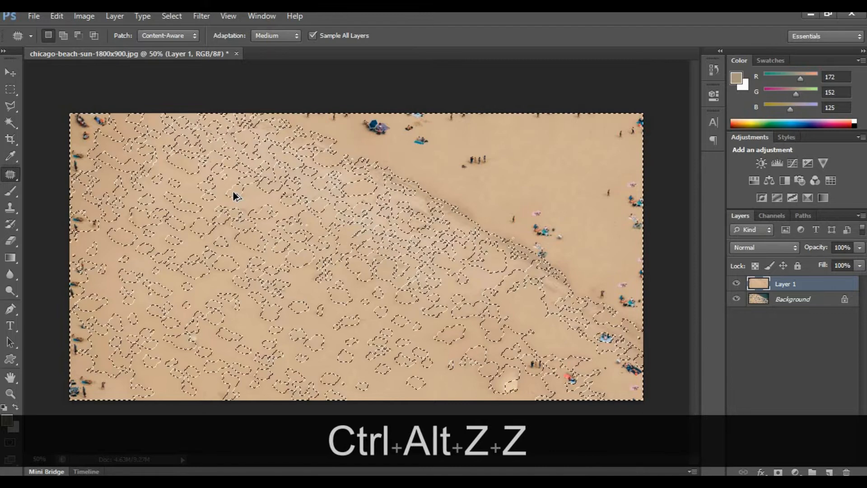
pyautogui.hotkey('ctrl', 'alt', 'z')
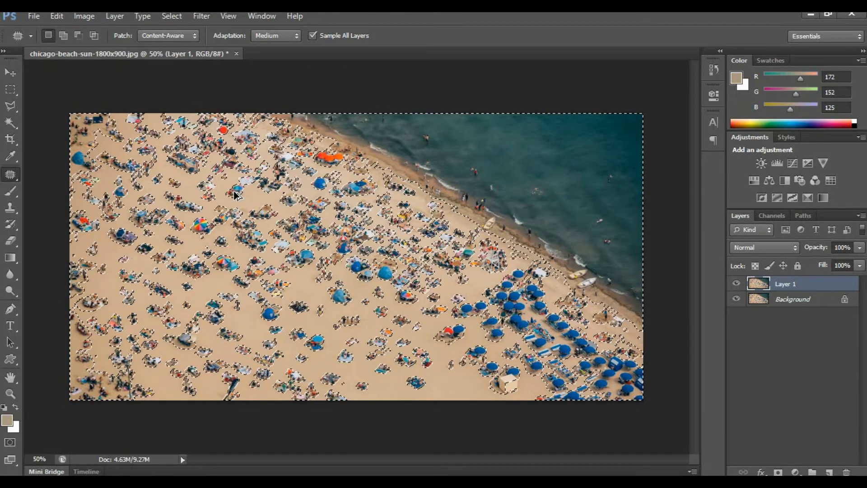
pyautogui.hotkey('ctrl', 'alt', 'z')
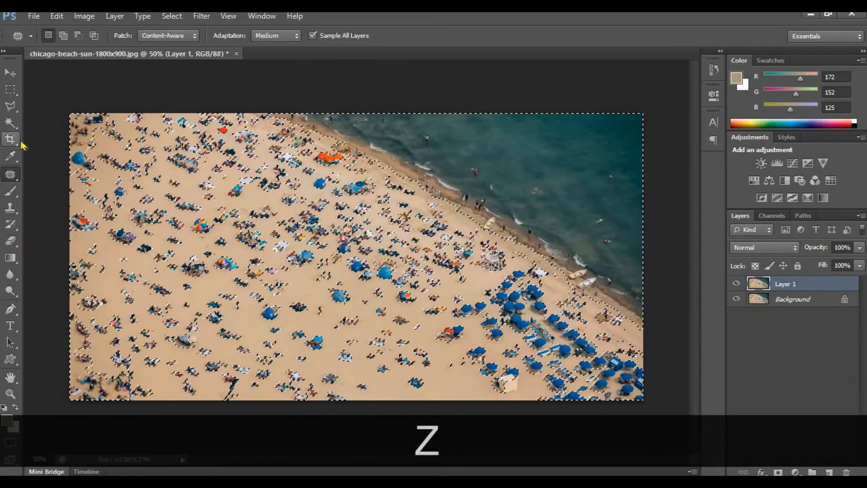
# Expand the inverted selection by 2 pixels.
pyautogui.rightClick(340, 302)
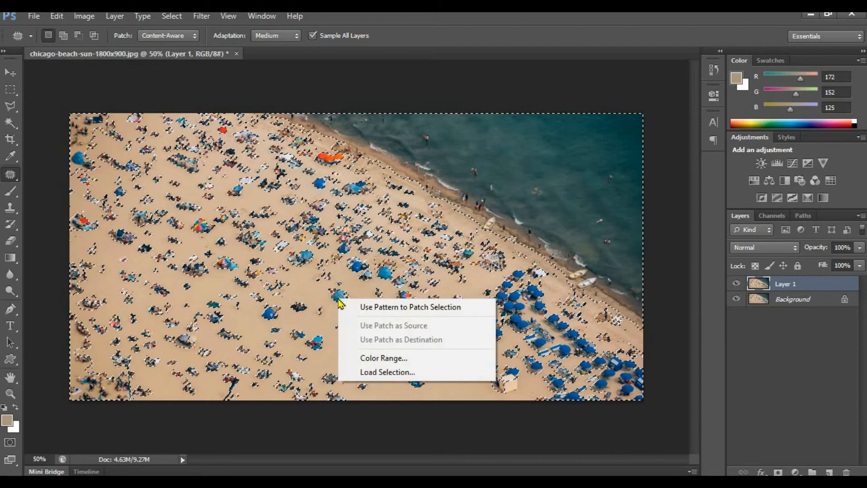
pyautogui.rightClick(330, 275)
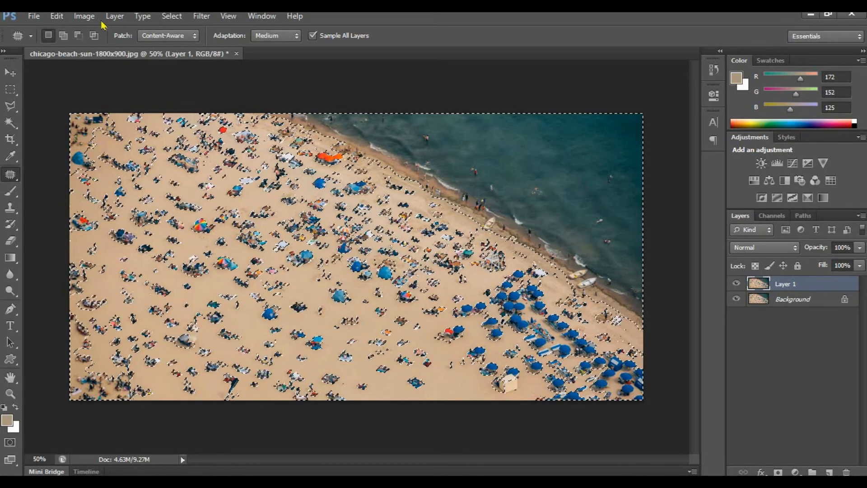
pyautogui.click(173, 17)
pyautogui.click(218, 160)
pyautogui.click(316, 180)
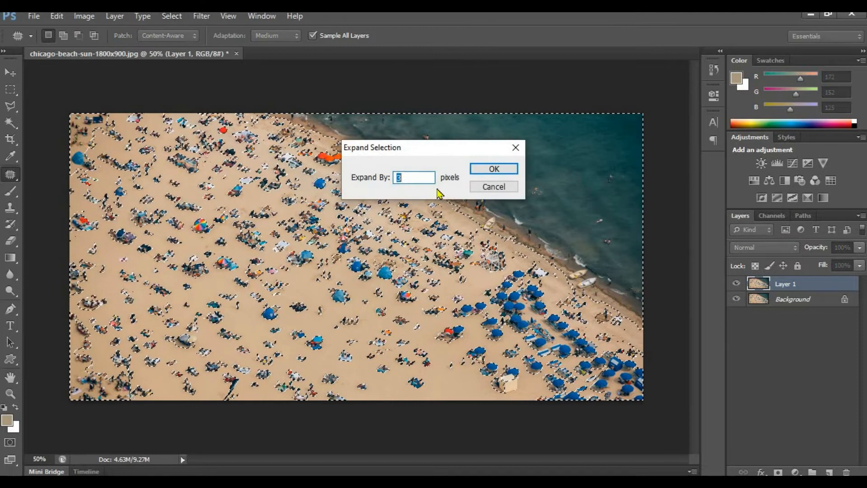
pyautogui.write('2')
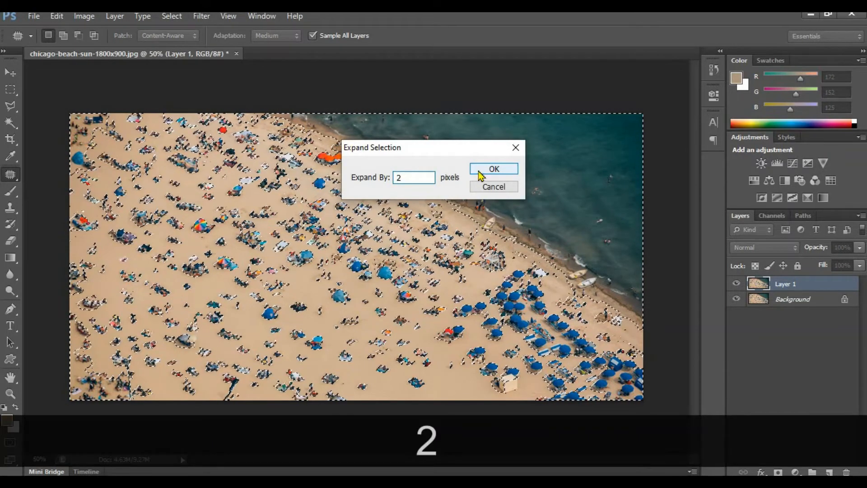
pyautogui.click(480, 171)
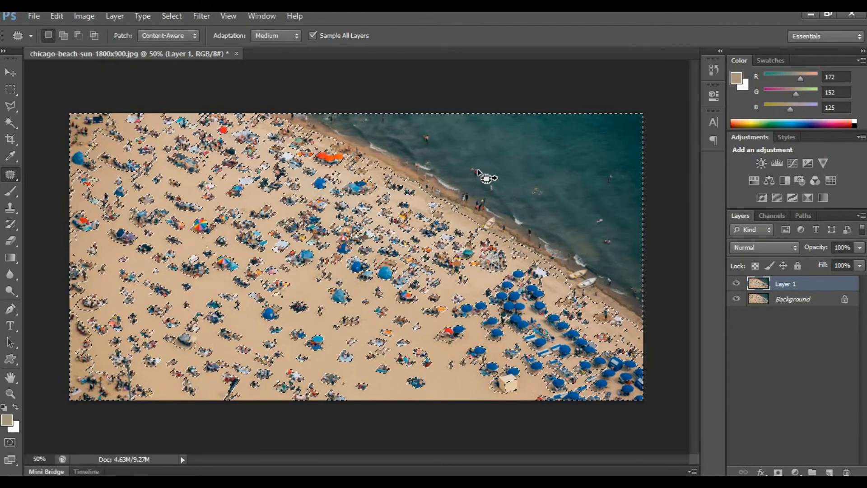
# Fill the expanded selection with Content-Aware in Normal mode at 100% opacity, and deselect.
pyautogui.click(7, 96)
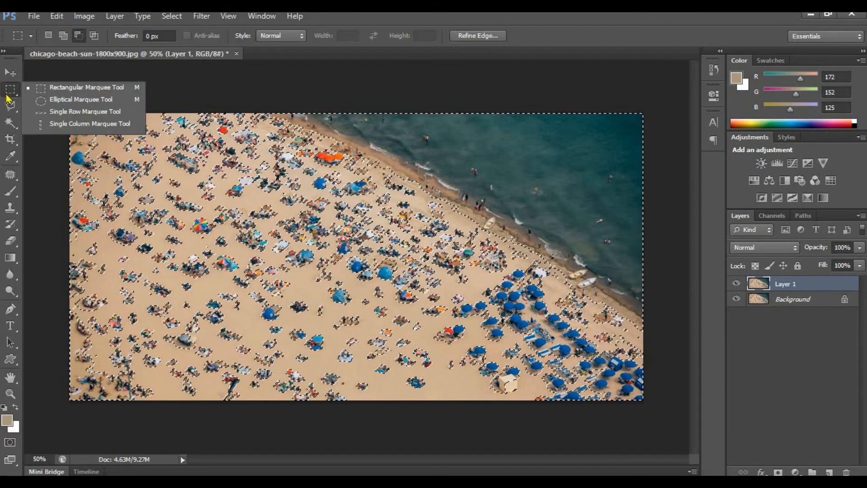
pyautogui.click(67, 93)
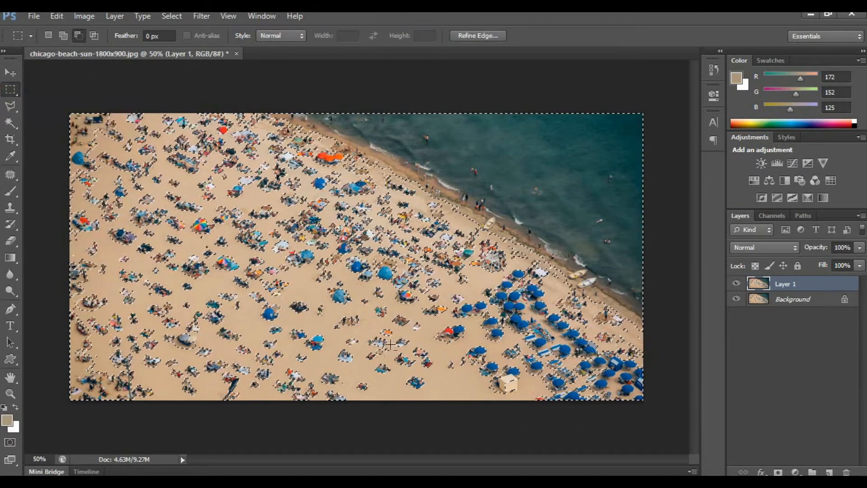
pyautogui.rightClick(344, 303)
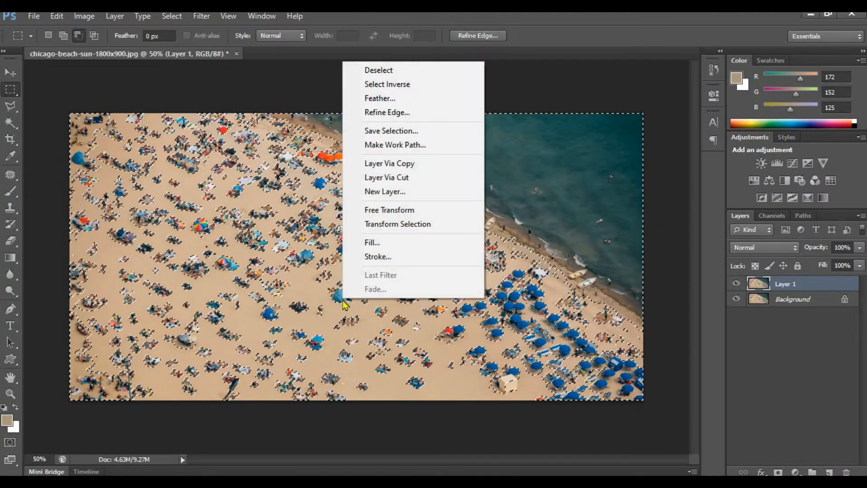
pyautogui.click(403, 249)
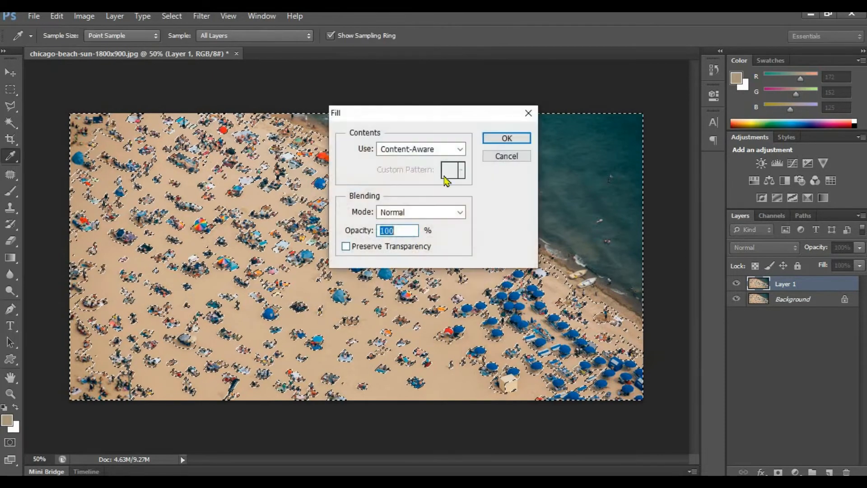
pyautogui.click(506, 137)
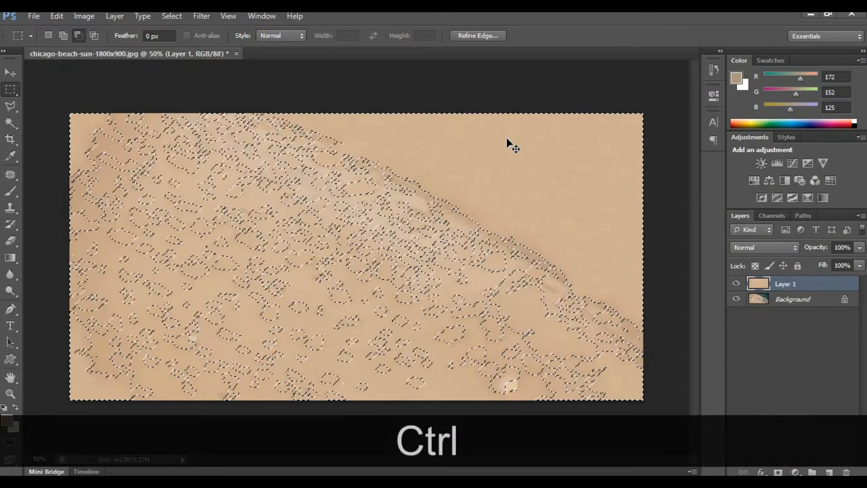
pyautogui.hotkey('ctrl', 'd')
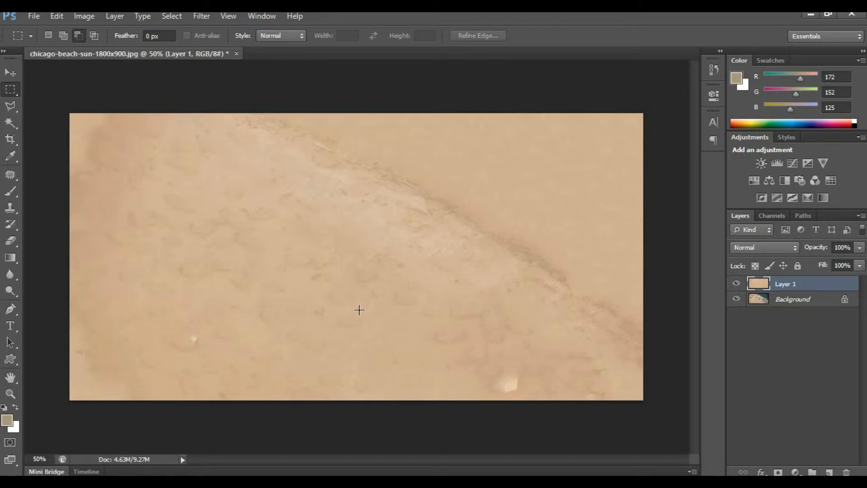
# Undo the Content-Aware fill and the 2-pixel expansion, returning to the inverted selection.
pyautogui.hotkey('ctrl', 'alt', 'z')
pyautogui.hotkey('ctrl', 'alt', 'z')
pyautogui.hotkey('ctrl', 'alt', 'z')
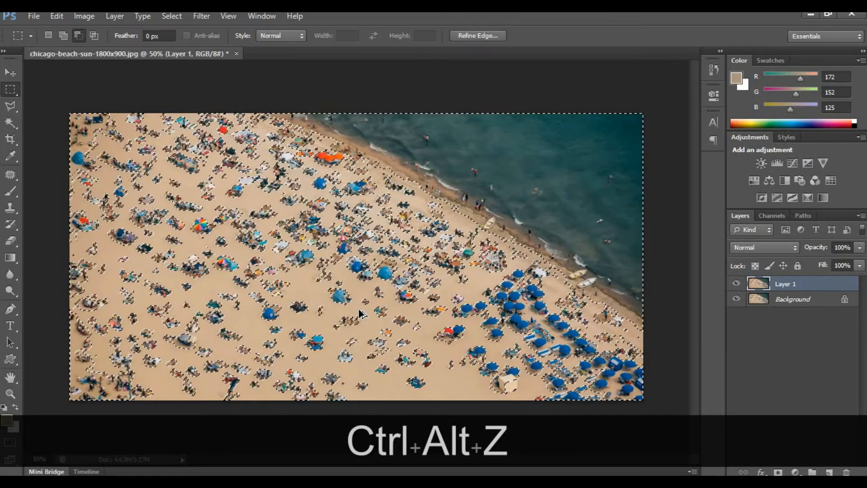
pyautogui.hotkey('ctrl', 'alt', 'z')
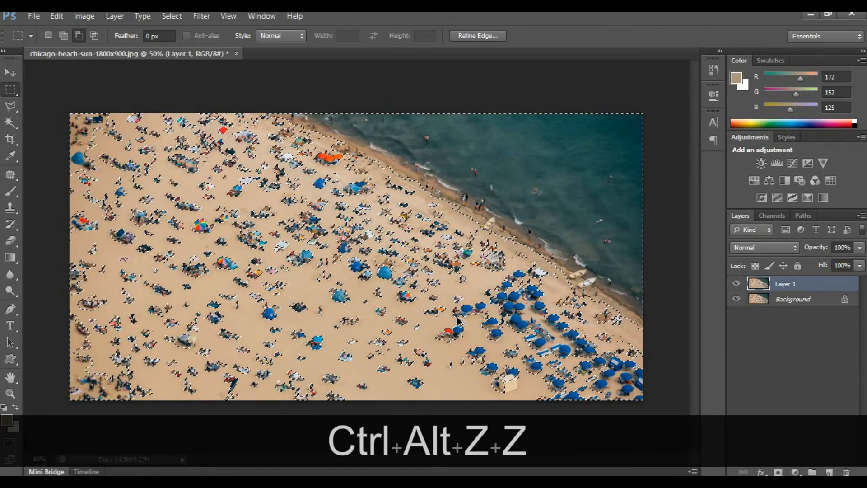
# Expand the inverted selection by 6 pixels.
pyautogui.click(171, 16)
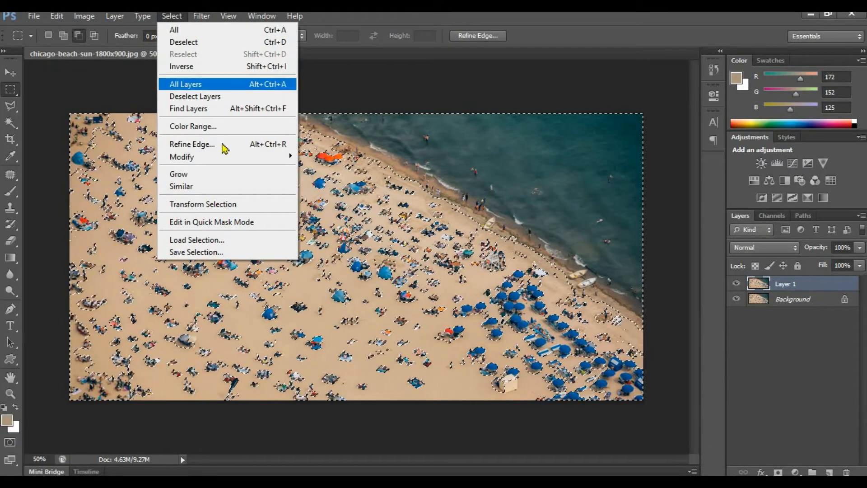
pyautogui.moveTo(223, 156)
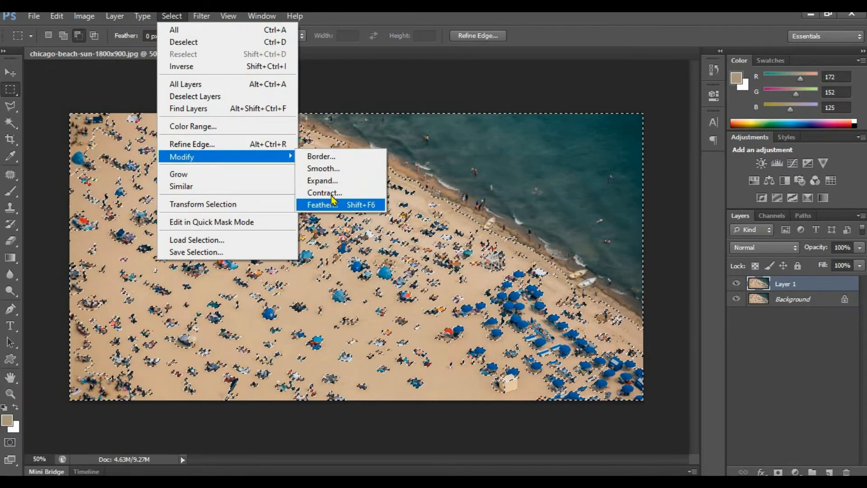
pyautogui.click(322, 180)
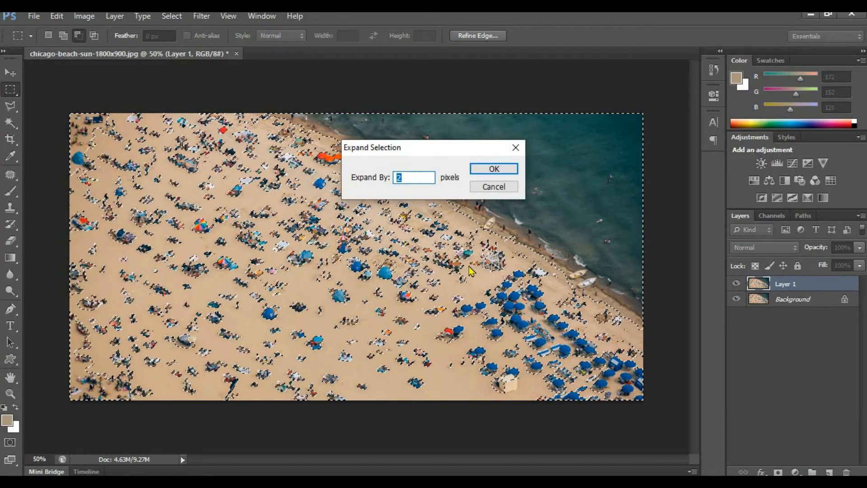
pyautogui.write('6')
pyautogui.click(494, 170)
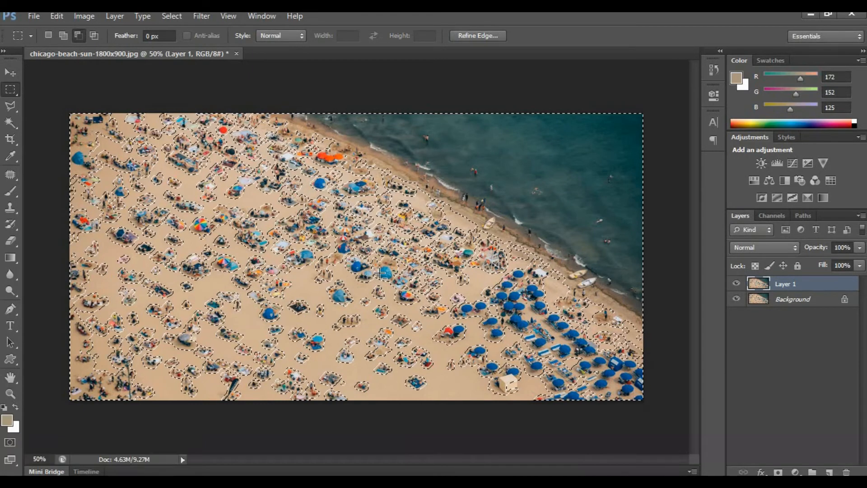
# Fill the 6-pixel-expanded selection with Content-Aware in Normal mode at 100% opacity, and deselect.
pyautogui.rightClick(391, 270)
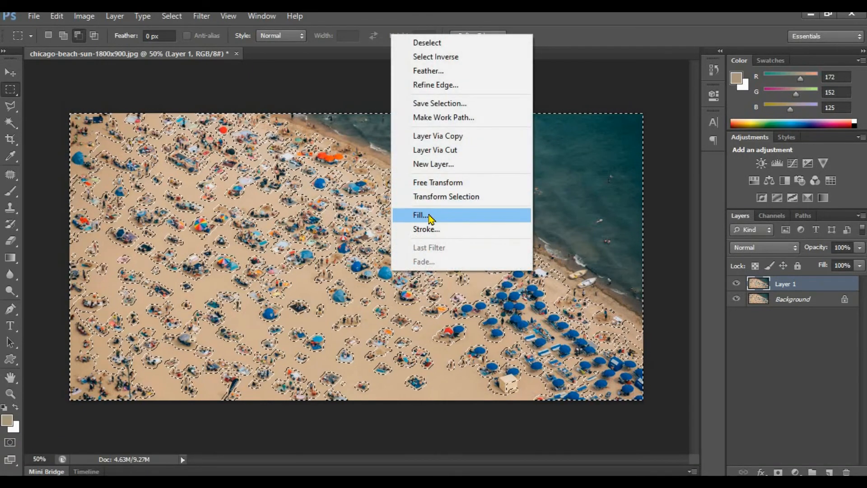
pyautogui.click(429, 215)
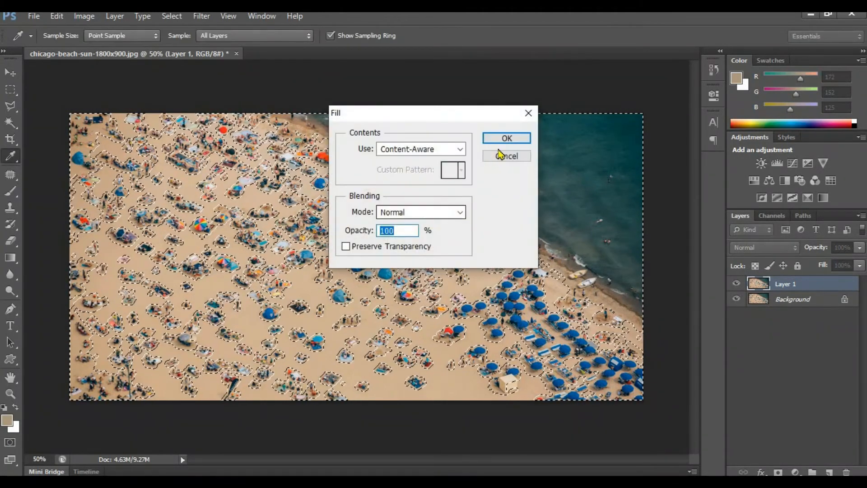
pyautogui.click(500, 139)
pyautogui.press('m')
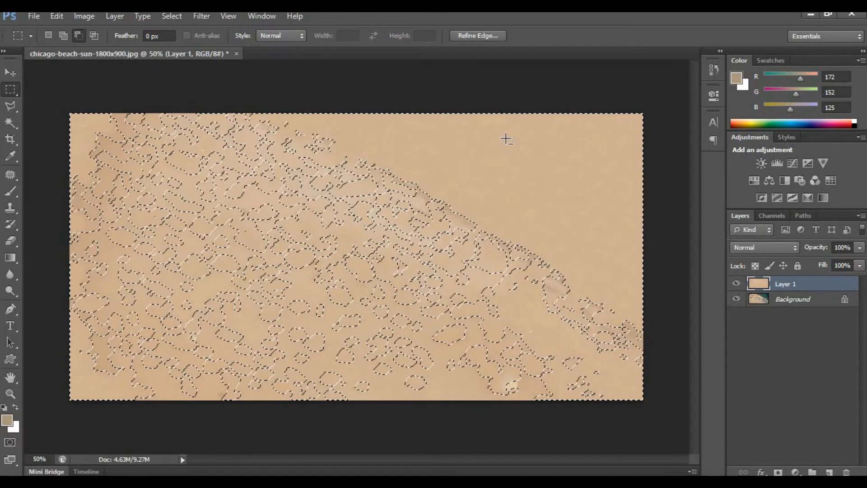
pyautogui.hotkey('ctrl', 'd')
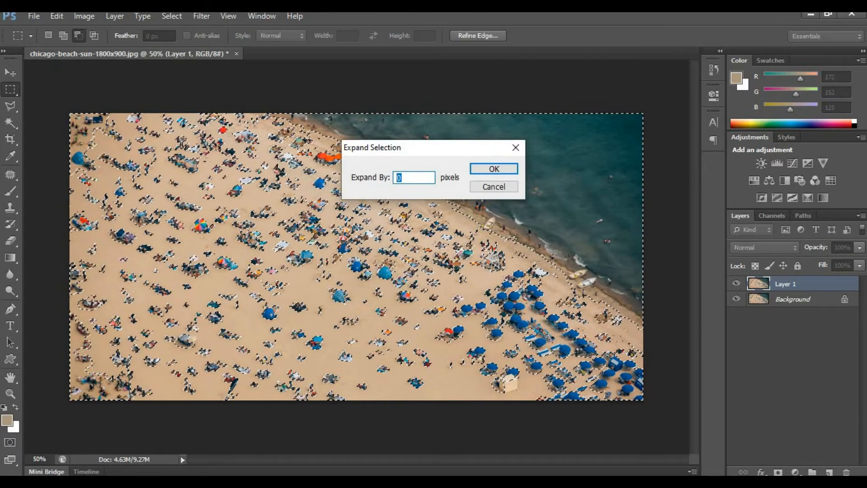
# Expand the inverted selection by 9 pixels and fill it with Content-Aware in Normal mode at 100% opacity, leaving nothing selected.
pyautogui.write('9')
pyautogui.click(494, 169)
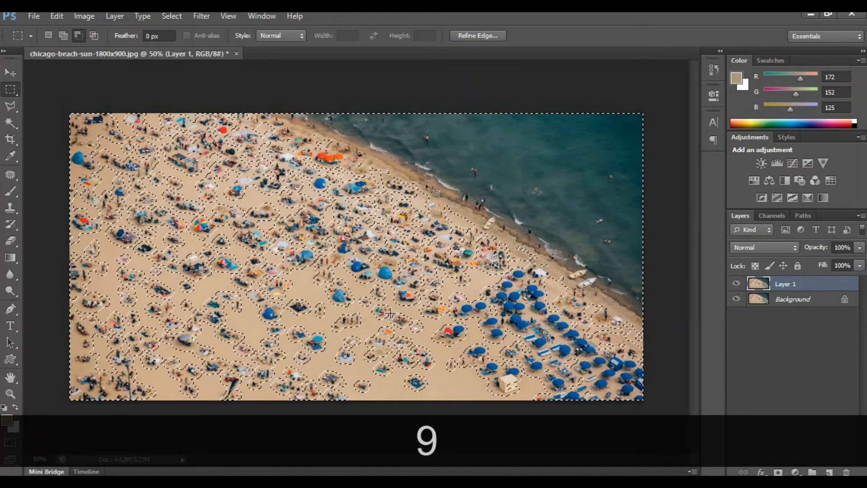
pyautogui.rightClick(388, 291)
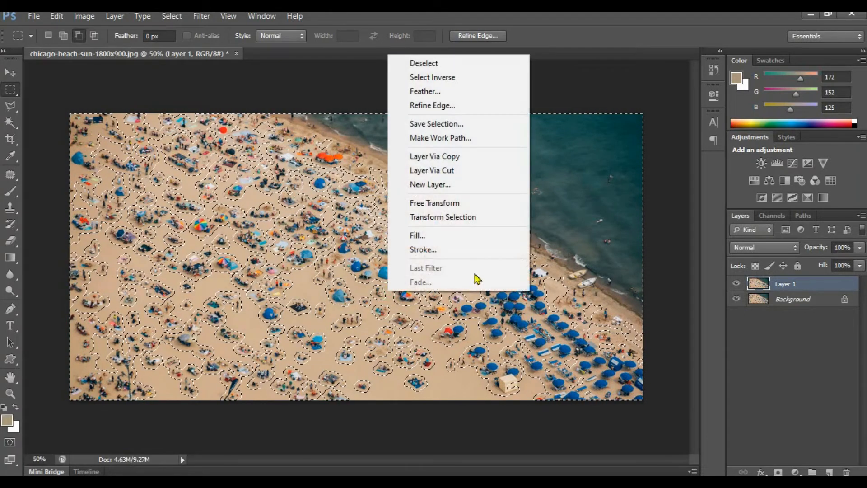
pyautogui.click(479, 243)
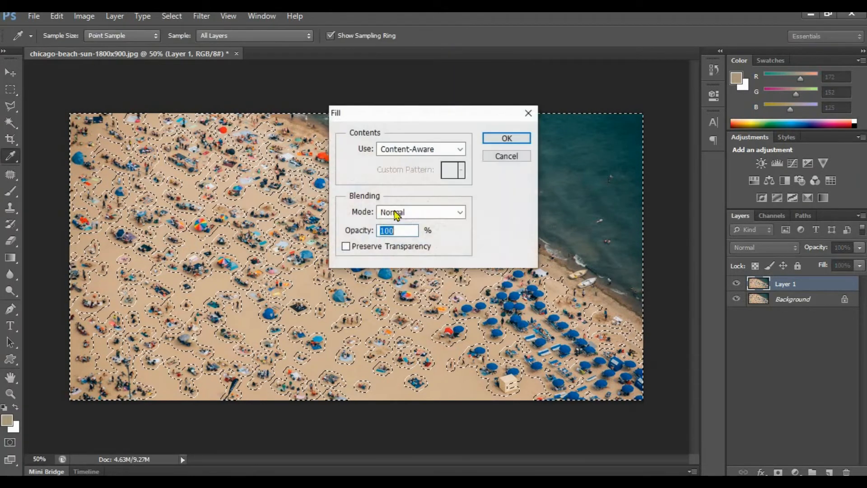
pyautogui.click(507, 140)
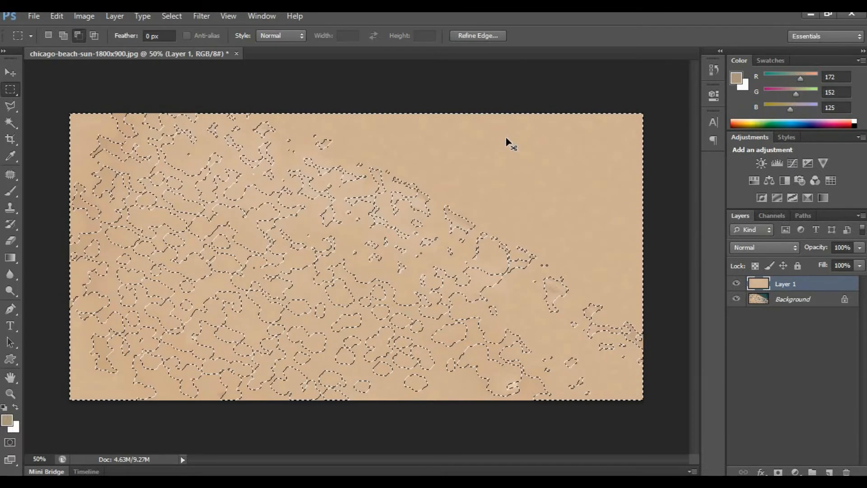
pyautogui.hotkey('ctrl', 'd')
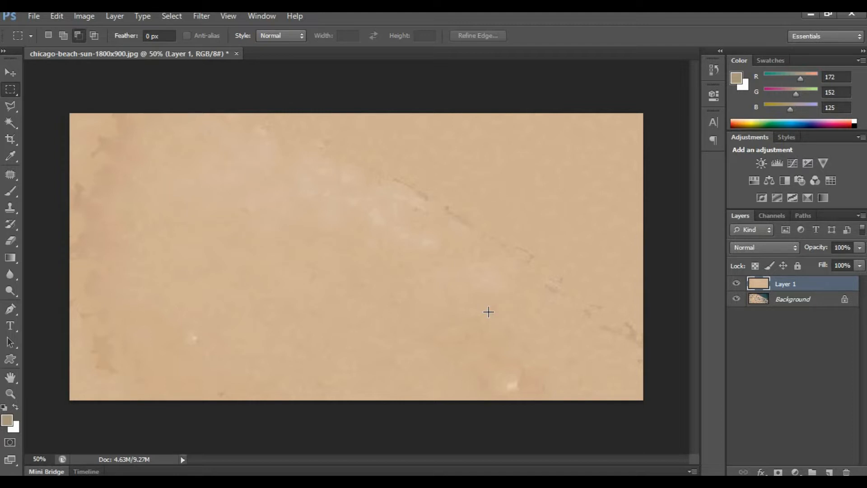
# Hide Layer 1 and duplicate the Background layer beneath it.
pyautogui.click(802, 301)
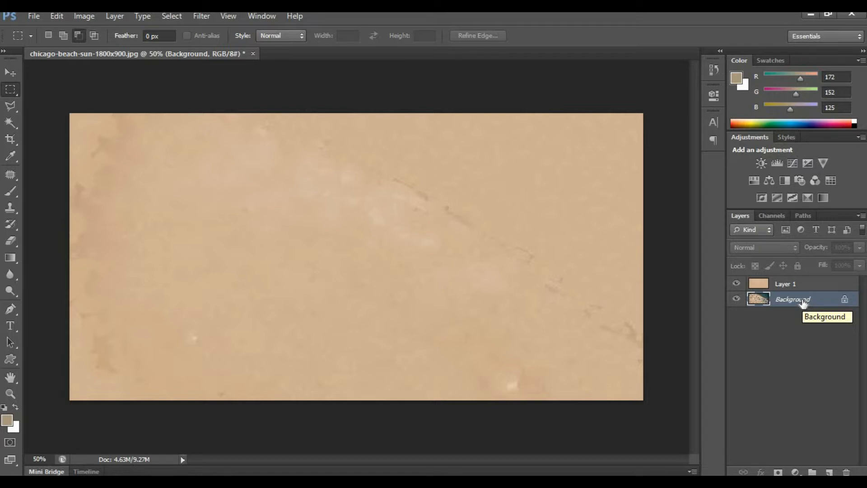
pyautogui.click(736, 284)
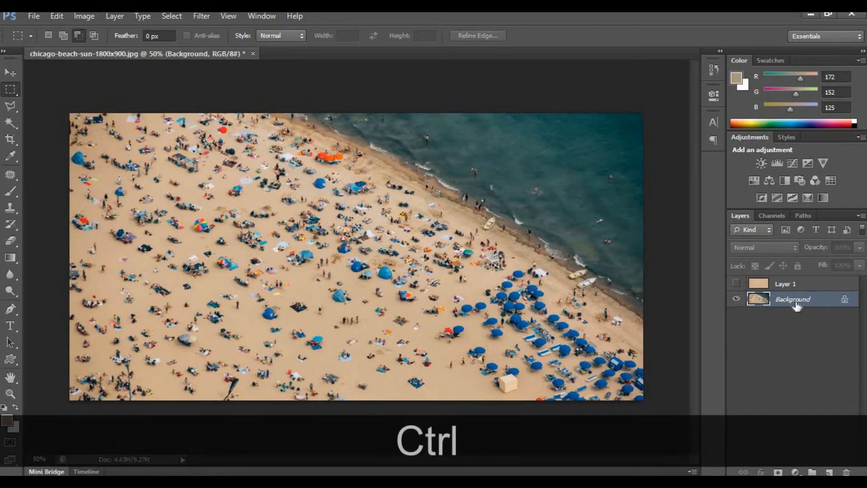
pyautogui.hotkey('ctrl', 'j')
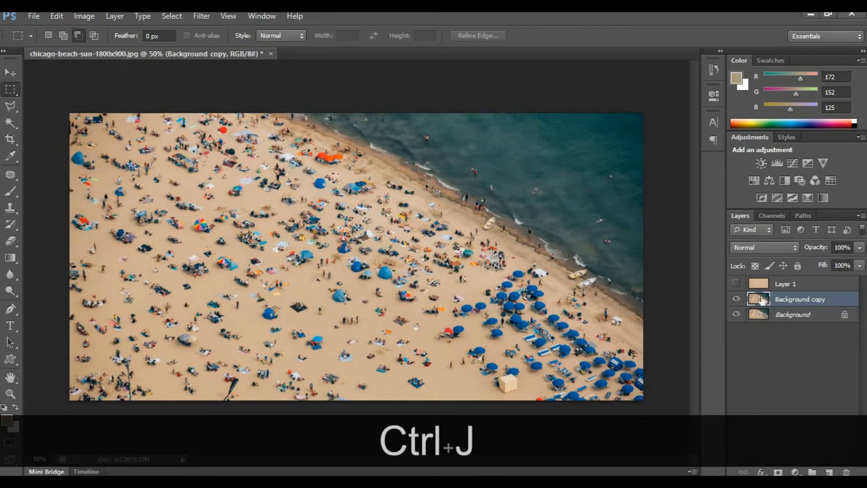
pyautogui.click(737, 284)
pyautogui.click(736, 284)
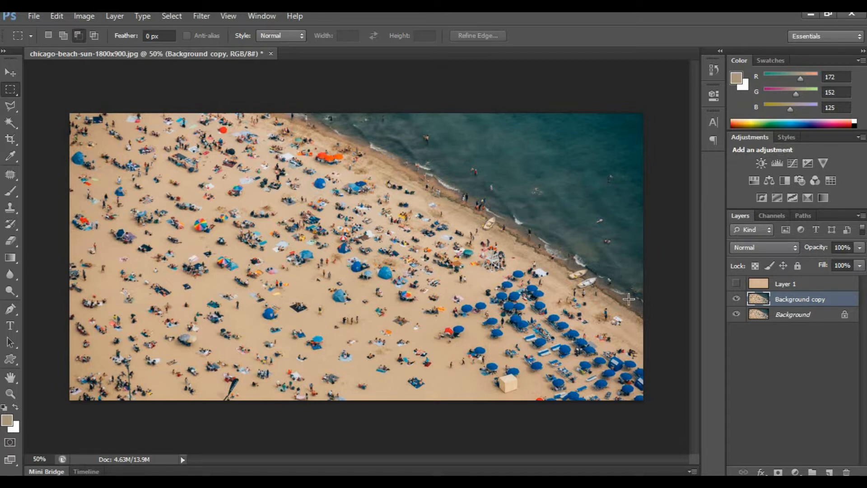
# Outline the sea and a strip of the shoreline on the Background copy layer with the Polygonal Lasso, closing the selection outside the canvas.
pyautogui.click(7, 110)
pyautogui.rightClick(7, 110)
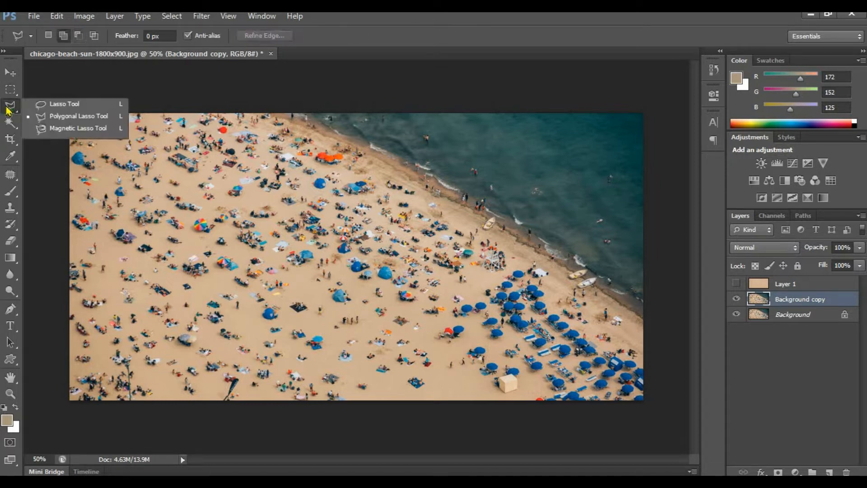
pyautogui.click(55, 122)
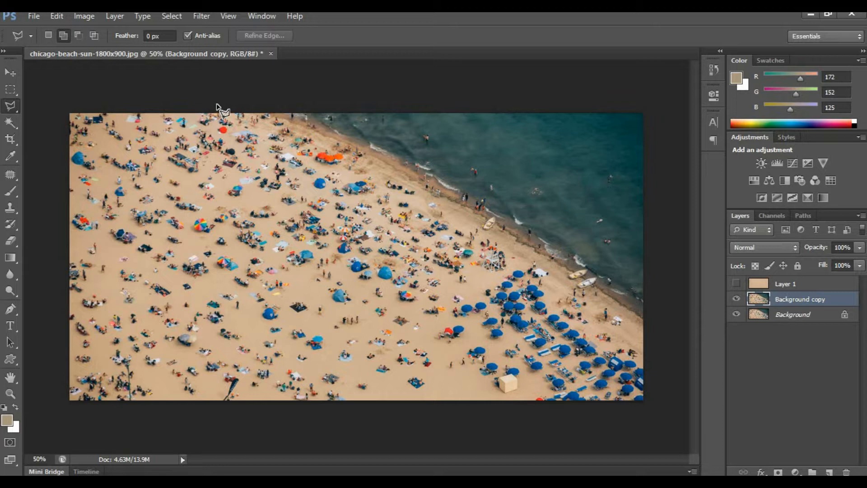
pyautogui.click(217, 104)
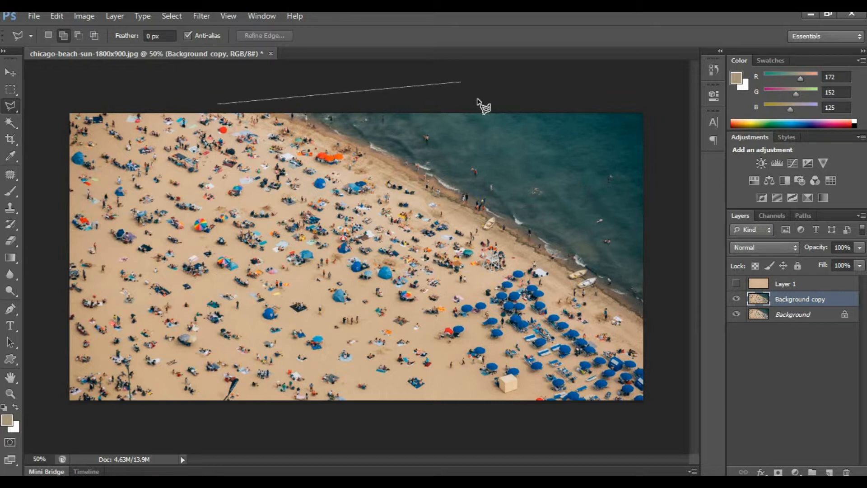
pyautogui.click(622, 96)
pyautogui.click(651, 105)
pyautogui.click(661, 145)
pyautogui.click(674, 311)
pyautogui.click(667, 354)
pyautogui.click(649, 347)
pyautogui.click(589, 325)
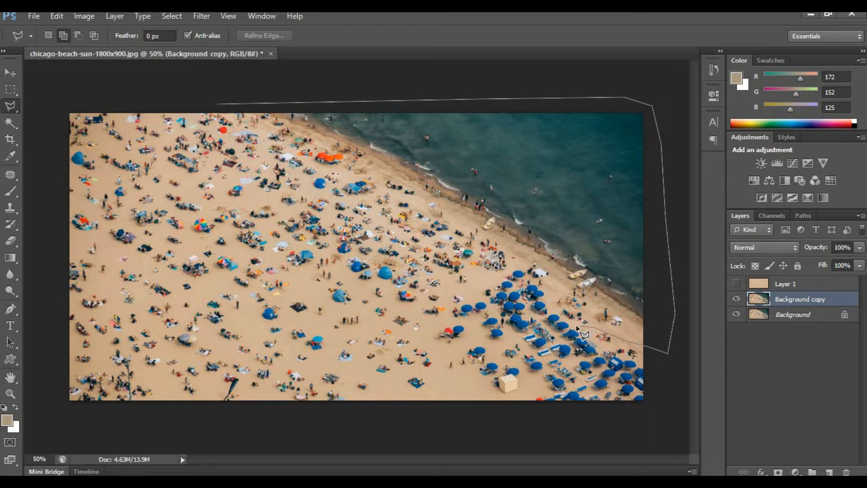
pyautogui.click(547, 294)
pyautogui.click(523, 253)
pyautogui.click(474, 222)
pyautogui.click(436, 221)
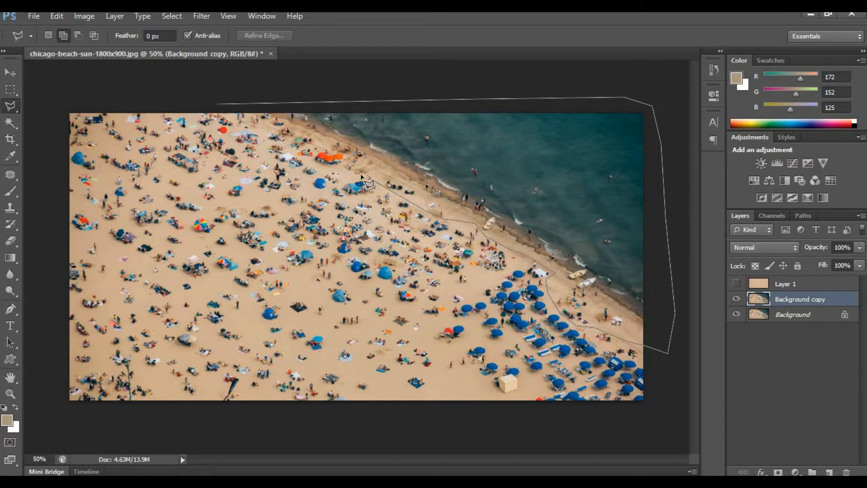
pyautogui.click(343, 151)
pyautogui.click(320, 142)
pyautogui.click(289, 128)
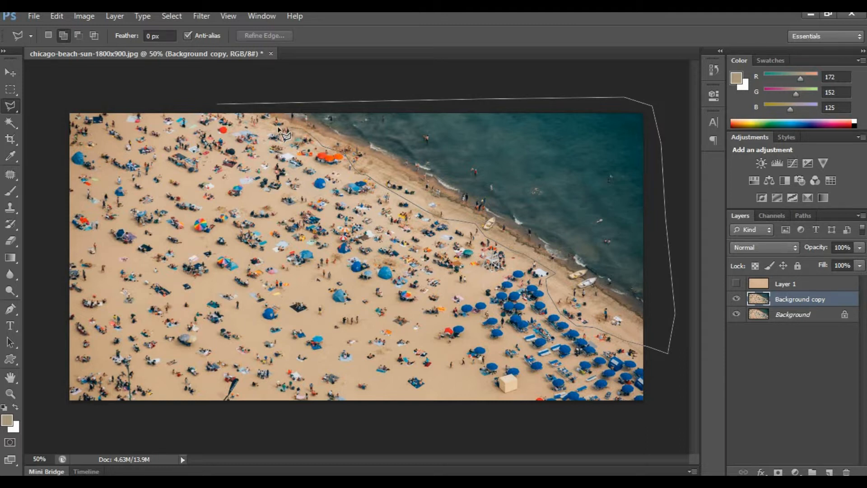
pyautogui.click(247, 129)
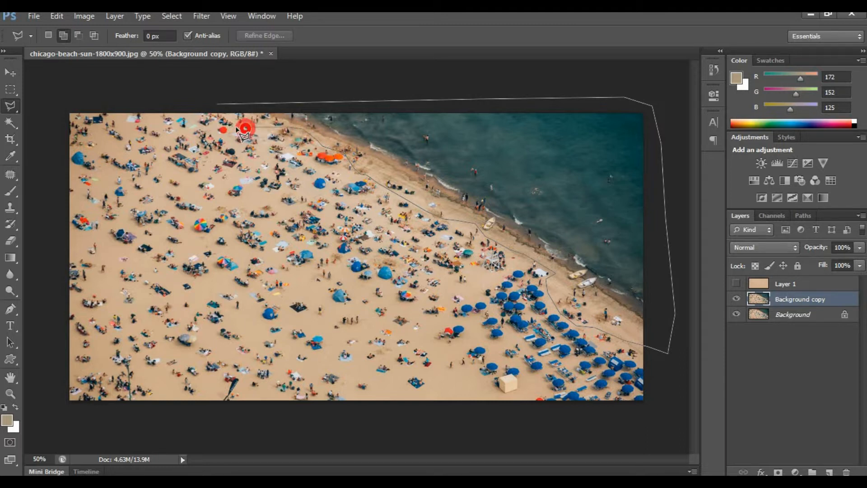
pyautogui.click(218, 110)
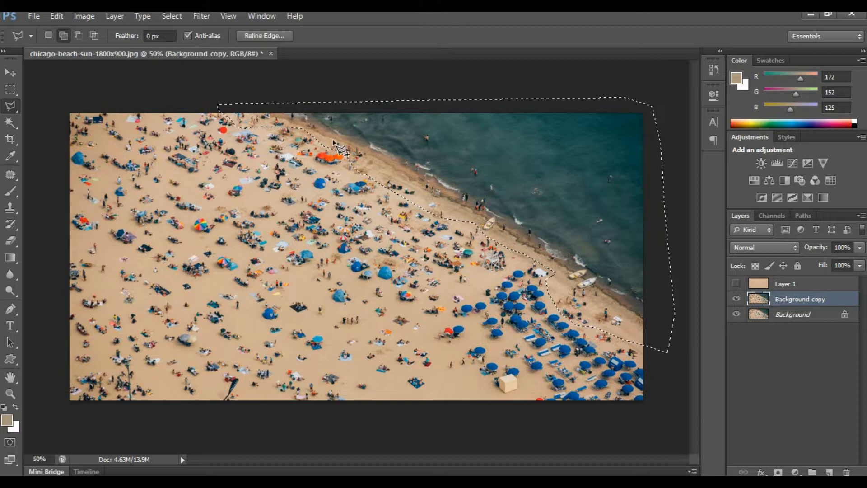
# Feather the sea and shoreline selection by 7 pixels.
pyautogui.rightClick(519, 170)
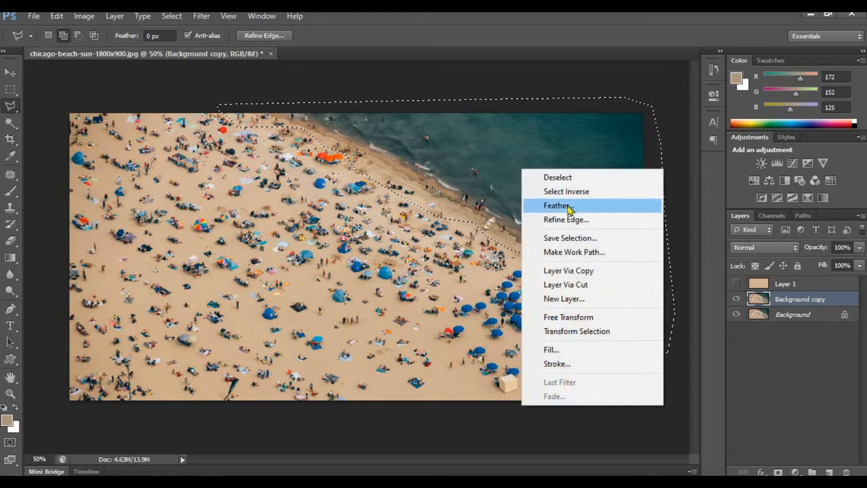
pyautogui.click(569, 206)
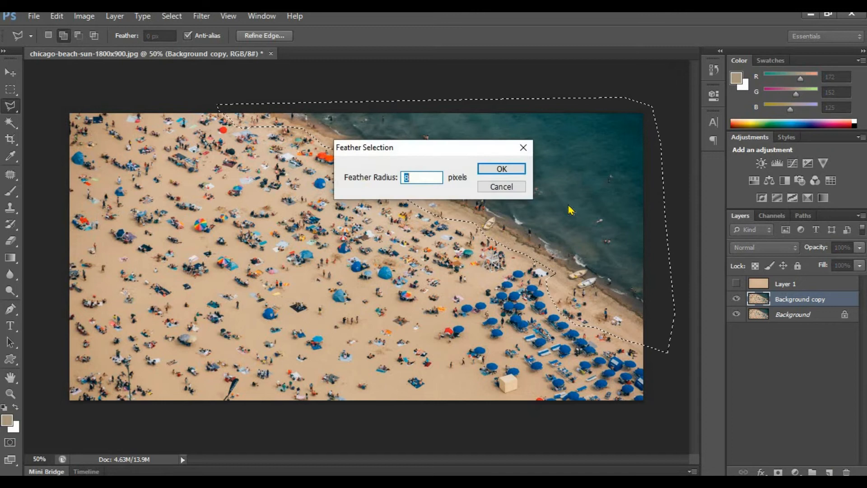
pyautogui.write('4')
pyautogui.press('BackSpace')
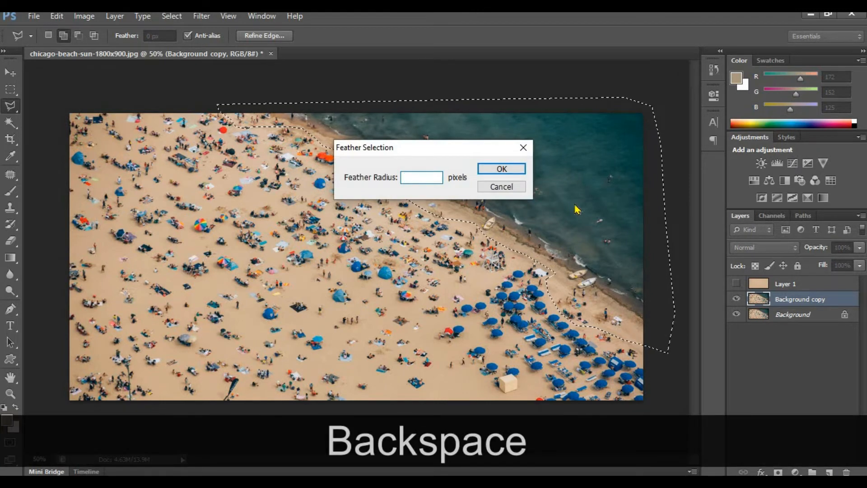
pyautogui.write('7')
pyautogui.click(501, 167)
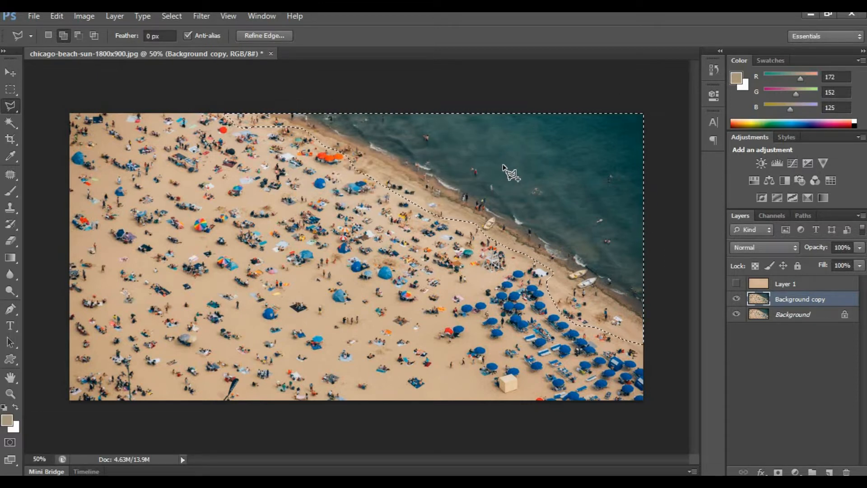
# Copy the feathered sea and shoreline to a new layer stacked above Layer 1, and make Layer 1 visible.
pyautogui.rightClick(497, 165)
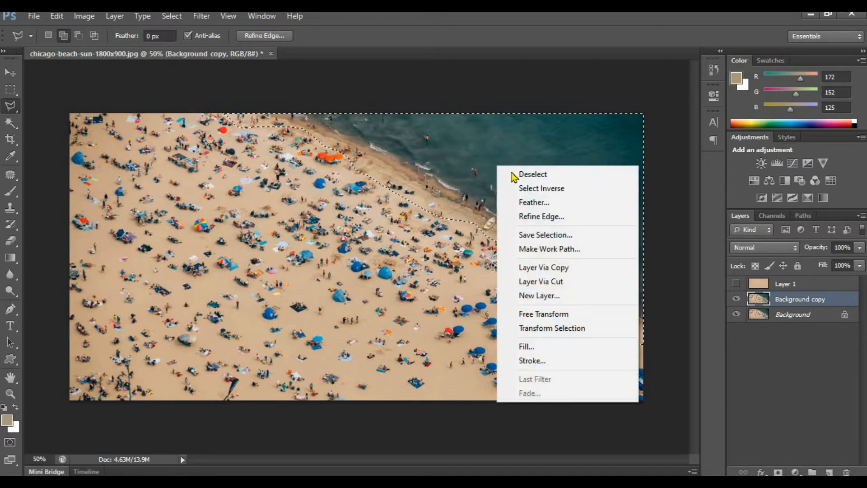
pyautogui.click(550, 268)
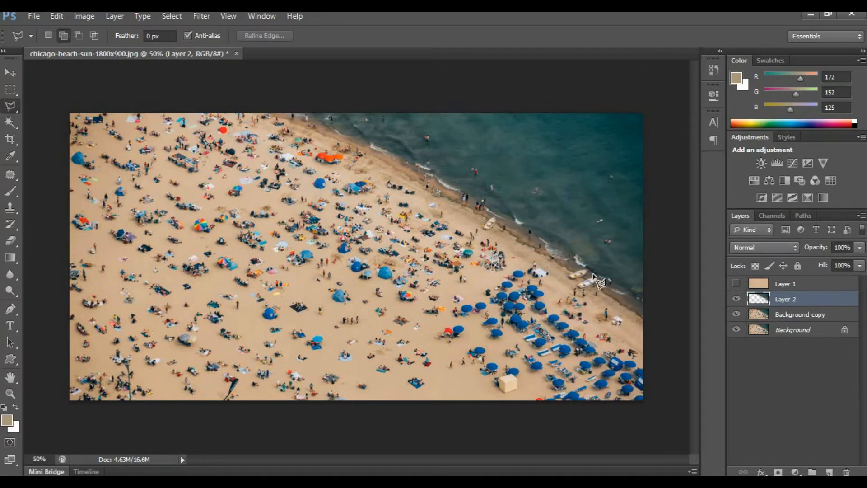
pyautogui.moveTo(809, 302); pyautogui.dragTo(809, 287)
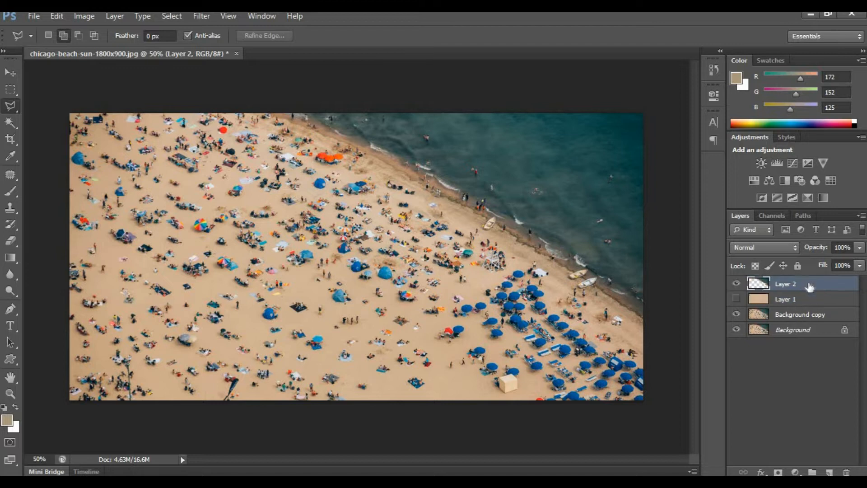
pyautogui.click(738, 300)
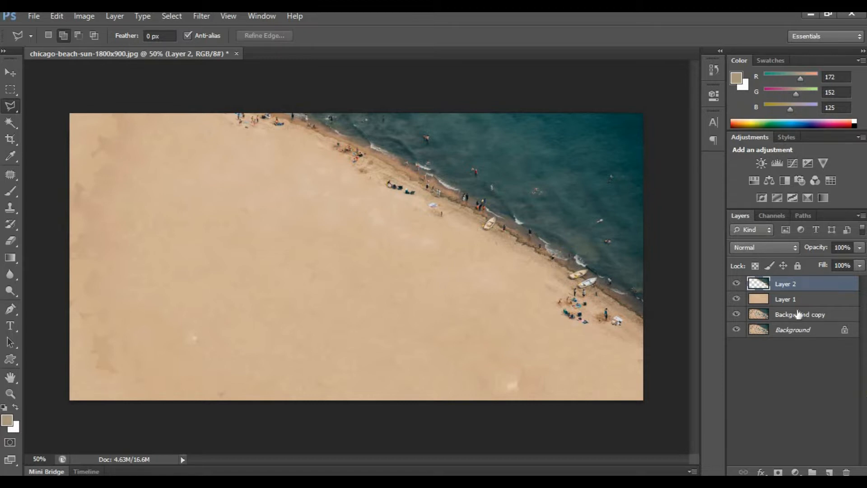
# Hide Layer 1, select the sand on the Background copy layer with the Magic Wand, and invert the selection.
pyautogui.click(736, 298)
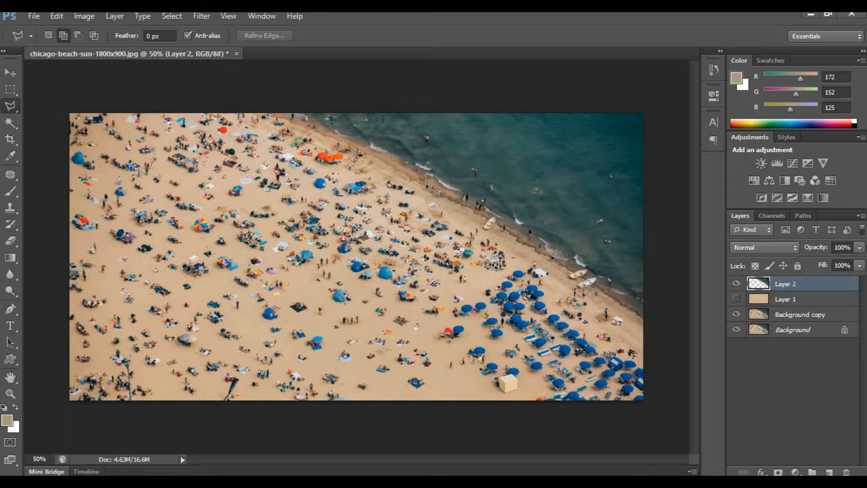
pyautogui.click(796, 315)
pyautogui.click(7, 121)
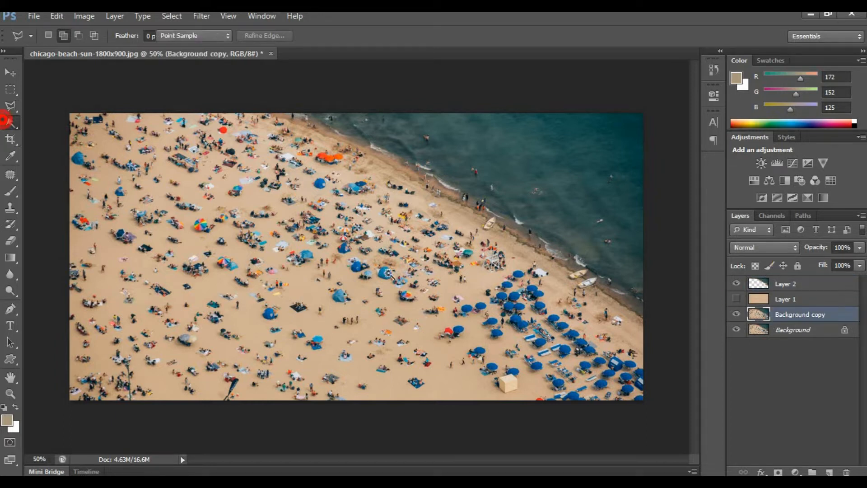
pyautogui.click(312, 294)
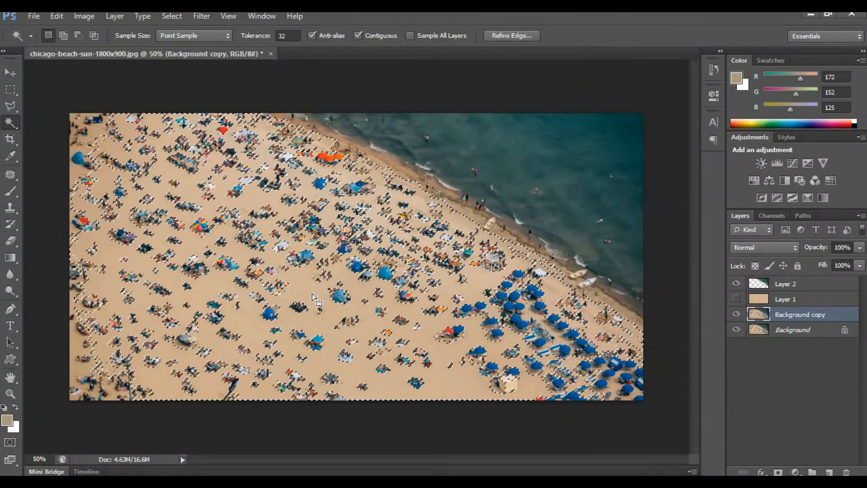
pyautogui.rightClick(304, 292)
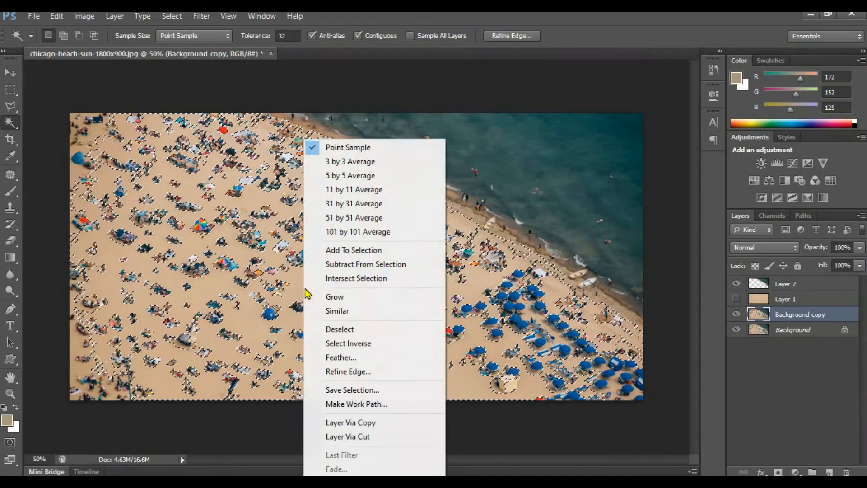
pyautogui.click(367, 344)
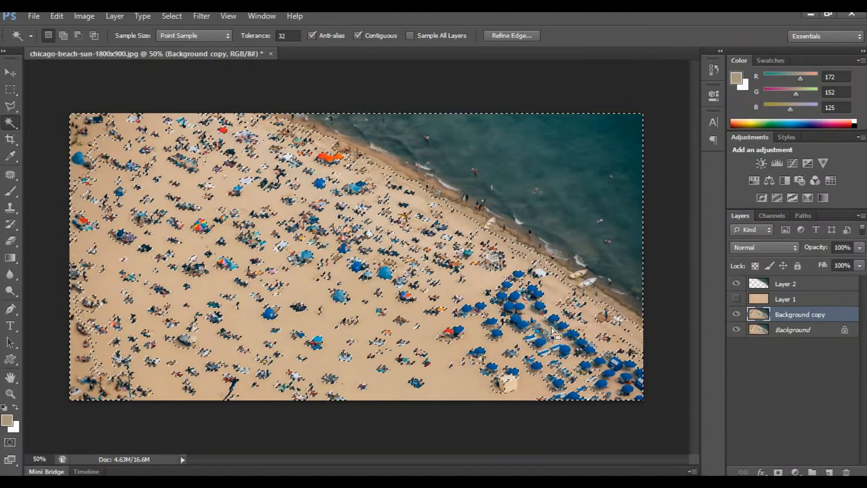
# Feather the inverted selection of the crowd and sea by 2 pixels.
pyautogui.click(513, 309)
pyautogui.rightClick(513, 311)
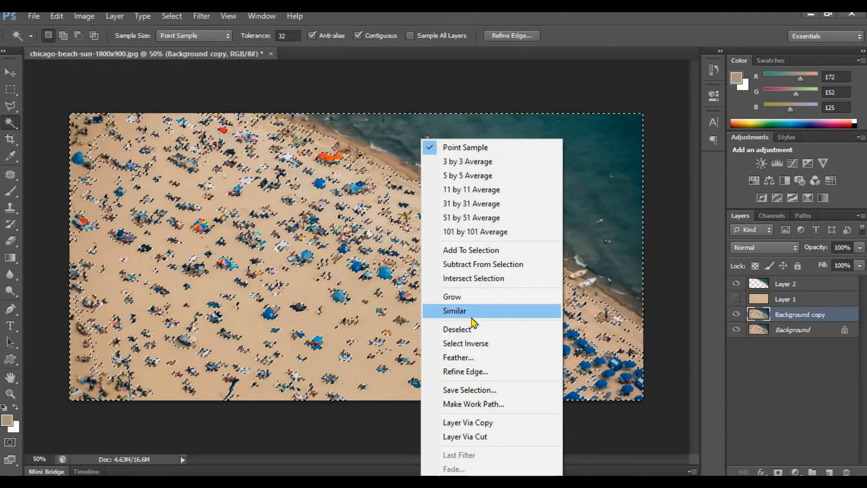
pyautogui.click(476, 358)
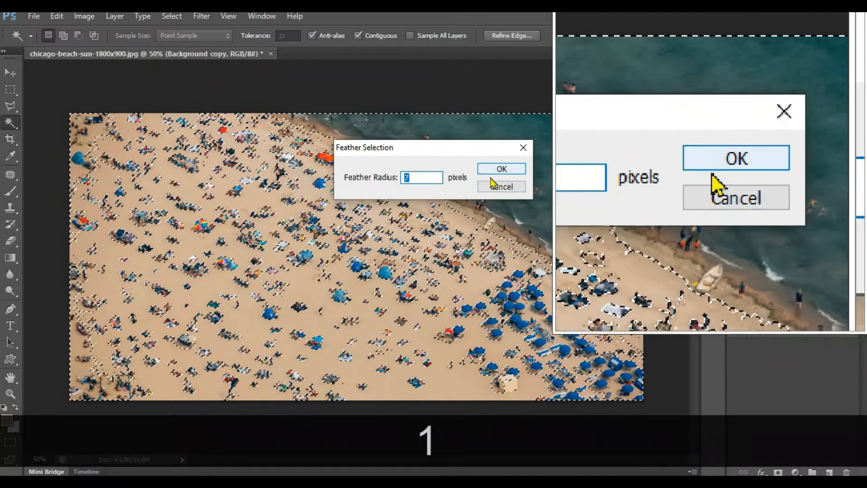
pyautogui.write('2')
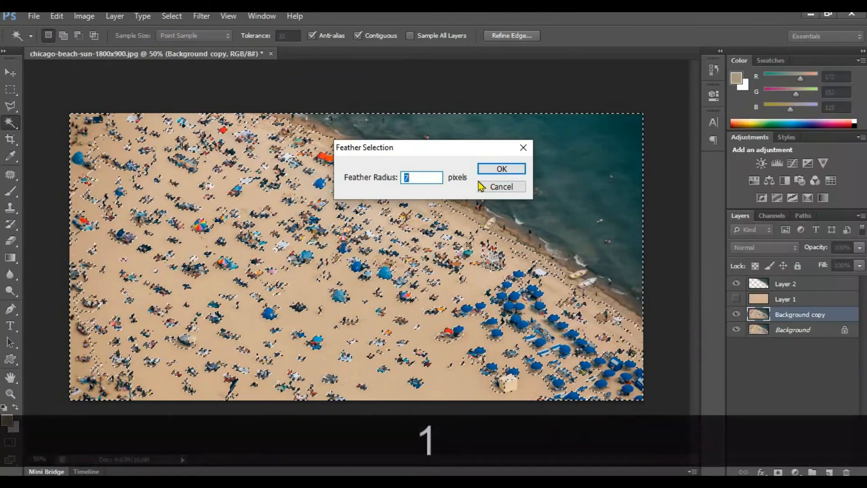
pyautogui.click(496, 170)
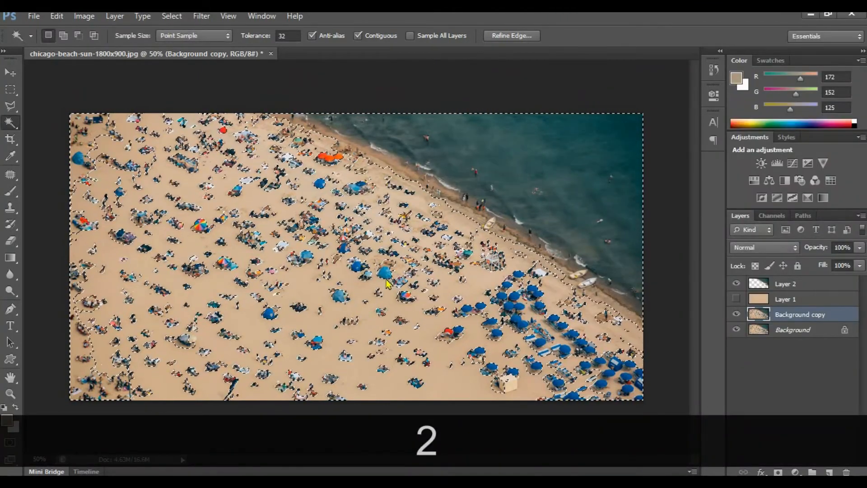
# Copy the feathered selection to a new layer and hide the Background copy and Background layers.
pyautogui.rightClick(530, 328)
pyautogui.click(442, 423)
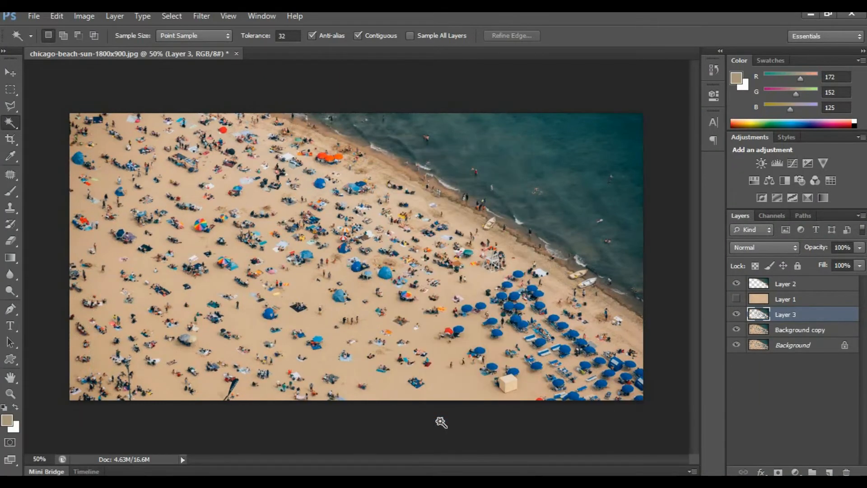
pyautogui.click(735, 328)
pyautogui.click(734, 345)
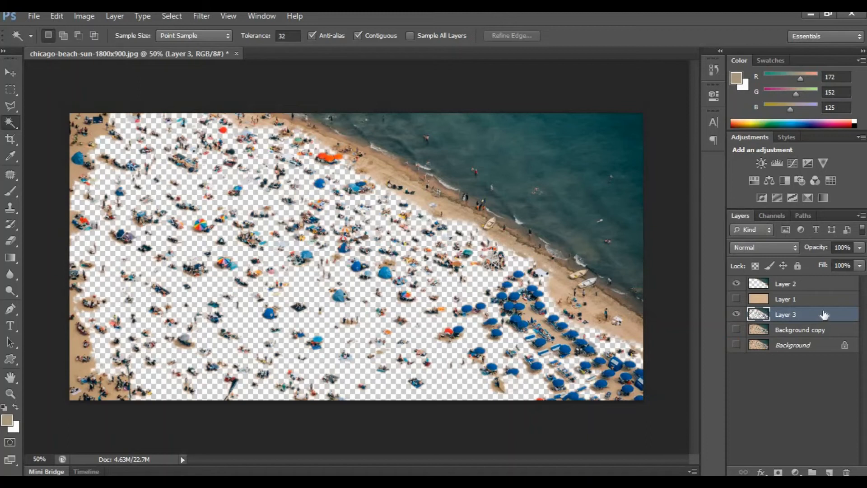
# Move Layer 3 above Layer 1 and toggle layer visibility to compare the extracted crowd over the clean sand with the original.
pyautogui.moveTo(820, 318); pyautogui.dragTo(812, 293)
pyautogui.click(736, 315)
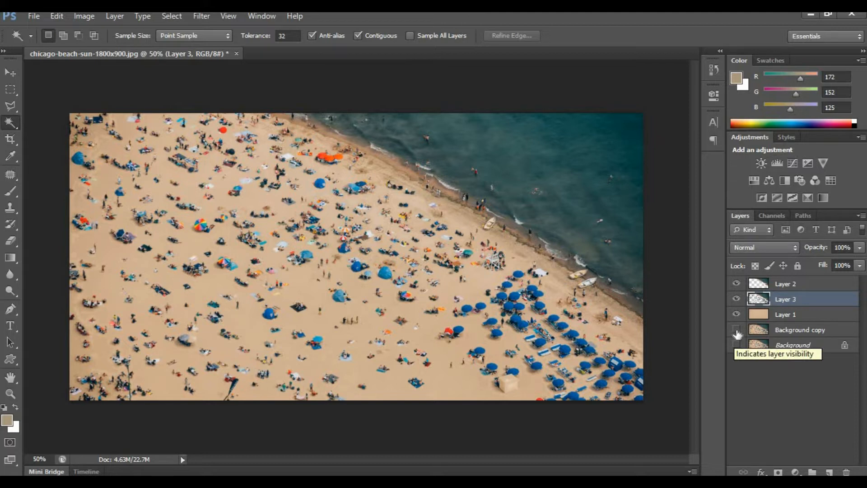
pyautogui.click(737, 331)
pyautogui.moveTo(736, 332); pyautogui.dragTo(739, 321)
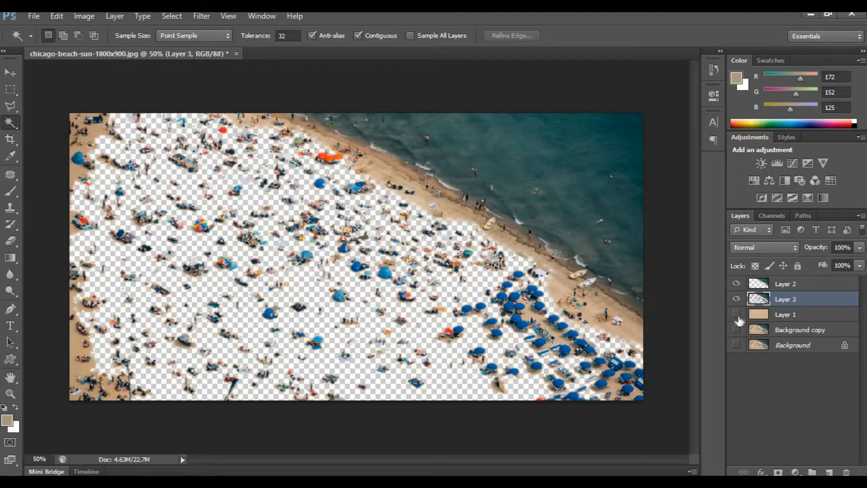
pyautogui.click(738, 316)
pyautogui.click(737, 302)
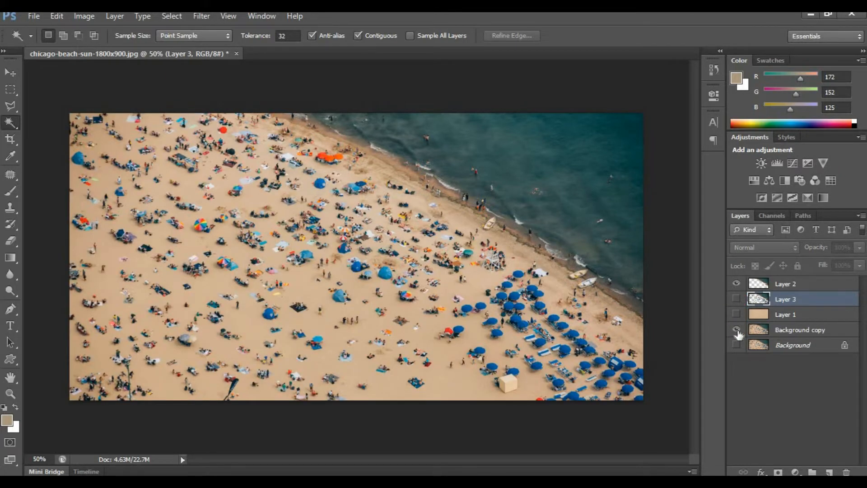
pyautogui.click(737, 315)
pyautogui.click(736, 300)
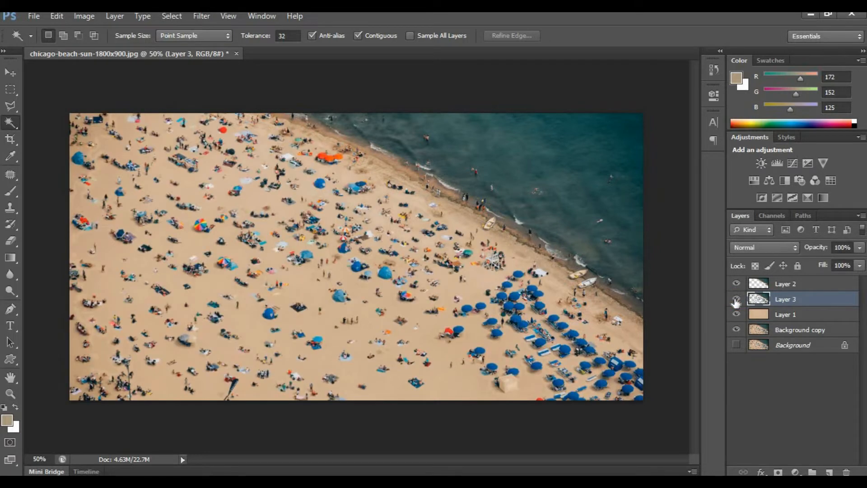
pyautogui.click(736, 300)
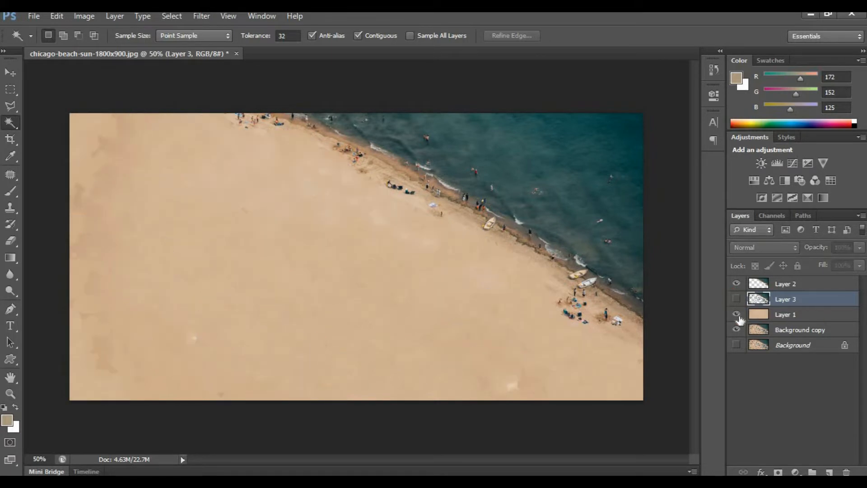
# Delete Layer 3.
pyautogui.rightClick(814, 305)
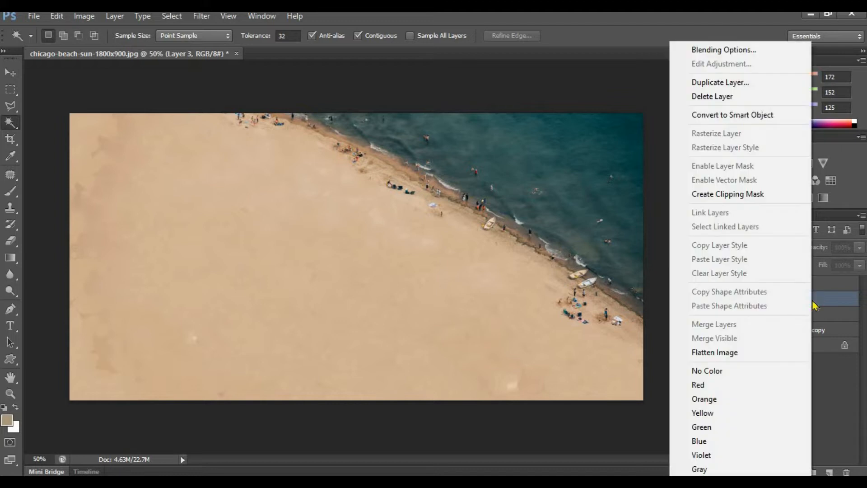
pyautogui.click(826, 299)
pyautogui.rightClick(827, 300)
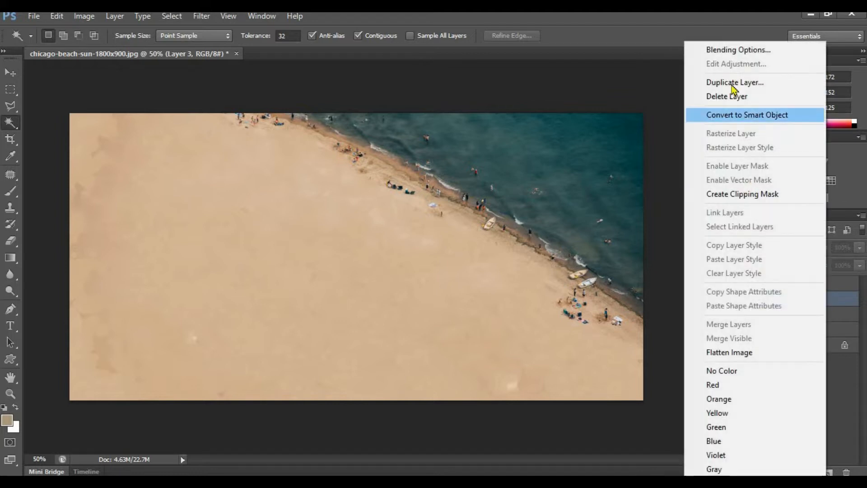
pyautogui.click(727, 93)
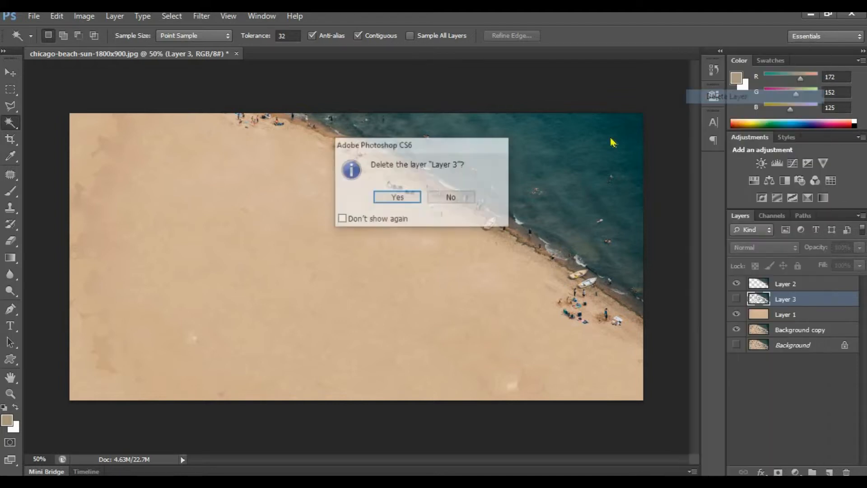
pyautogui.click(401, 196)
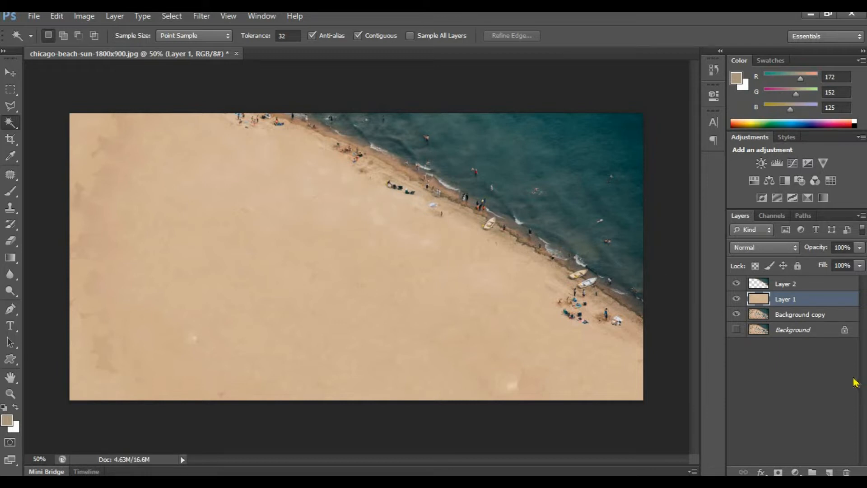
# Duplicate Layer 1, hide the duplicate, and make the original Layer 1 active.
pyautogui.click(795, 315)
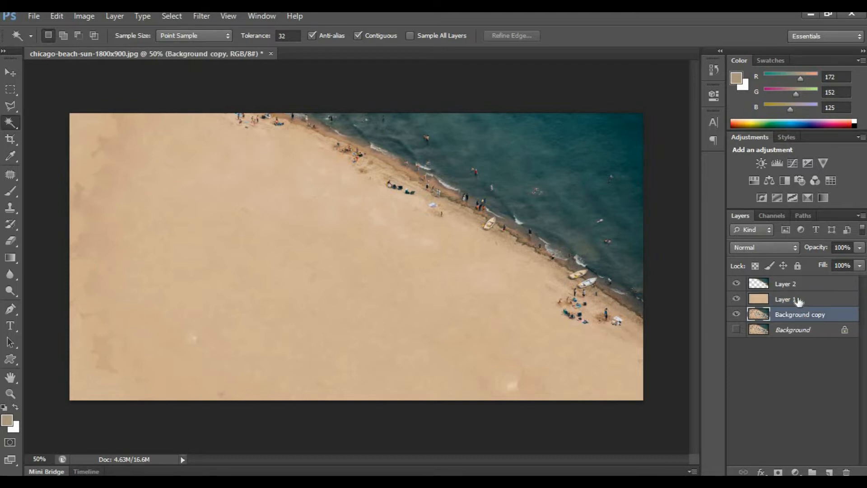
pyautogui.click(797, 300)
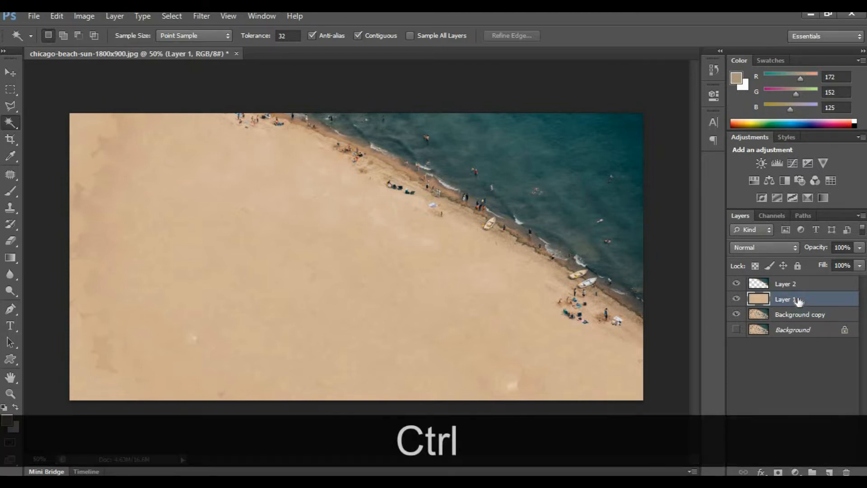
pyautogui.hotkey('ctrl', 'j')
pyautogui.click(737, 300)
pyautogui.click(820, 315)
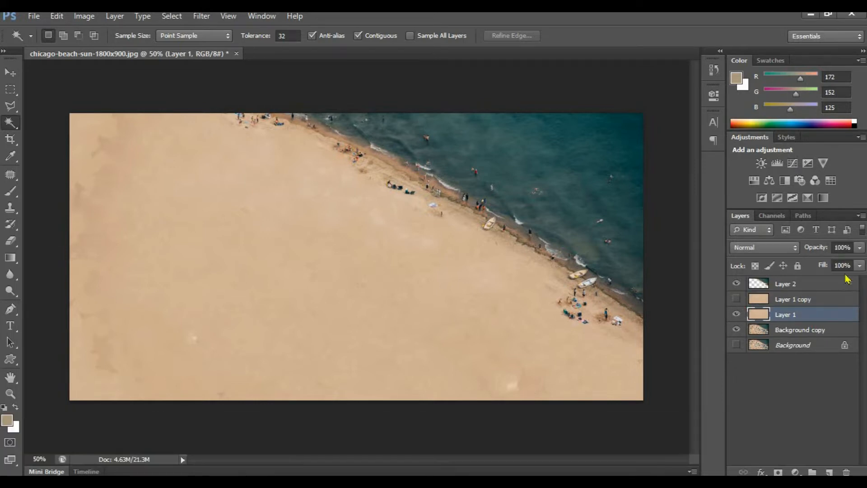
# Lower Layer 1's opacity to 38% so the crowd beneath shows through.
pyautogui.click(859, 247)
pyautogui.moveTo(859, 261); pyautogui.dragTo(821, 270)
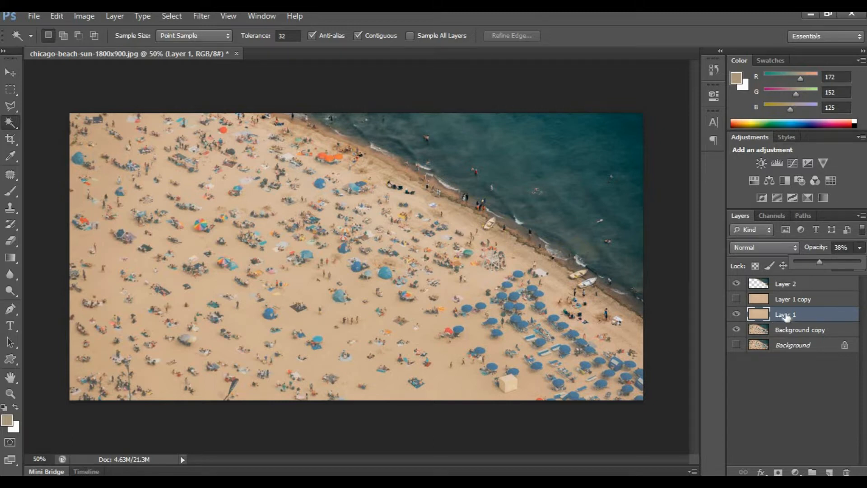
pyautogui.click(809, 314)
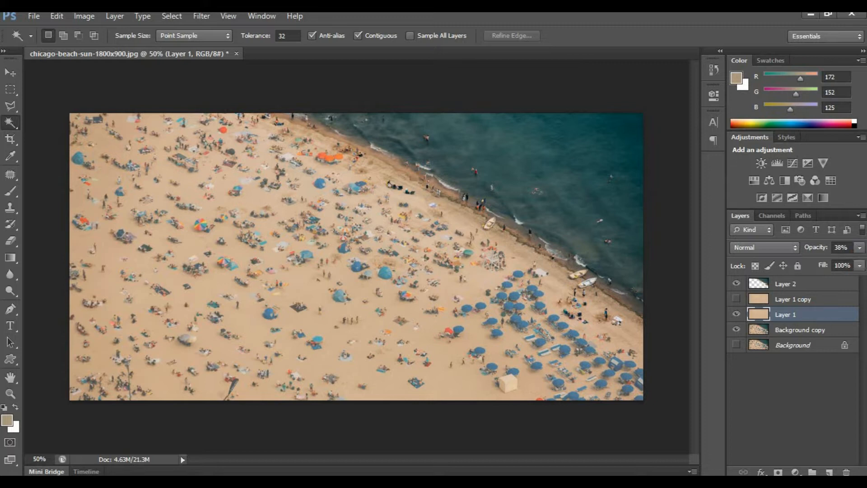
# Erase Layer 1 over the blue umbrella on the lower sand, the umbrella on the upper sand, and the red and blue umbrella pair.
pyautogui.click(10, 240)
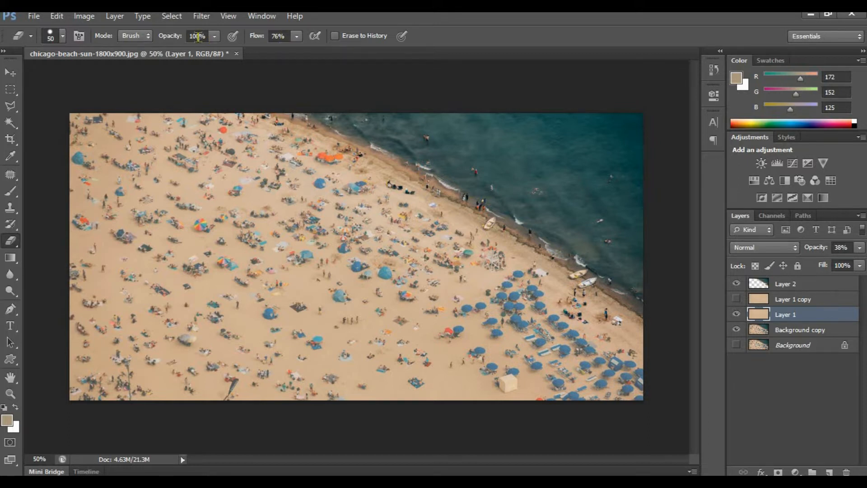
pyautogui.click(271, 313)
pyautogui.click(270, 314)
pyautogui.click(272, 313)
pyautogui.click(231, 191)
pyautogui.click(234, 190)
pyautogui.click(449, 333)
pyautogui.moveTo(446, 333); pyautogui.dragTo(442, 341)
pyautogui.click(442, 341)
pyautogui.click(454, 328)
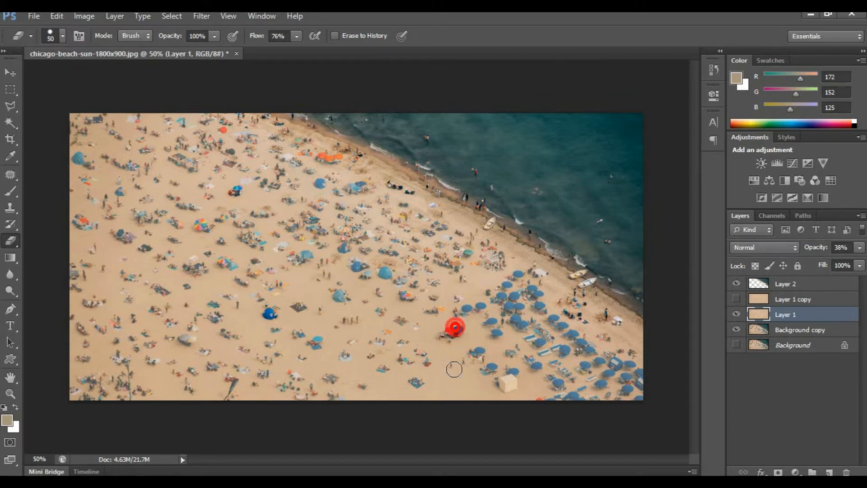
# Erase Layer 1 over the blue towel near the photo's bottom edge, the two umbrella groups at its left edge, and the upper-left sunbathers.
pyautogui.click(415, 381)
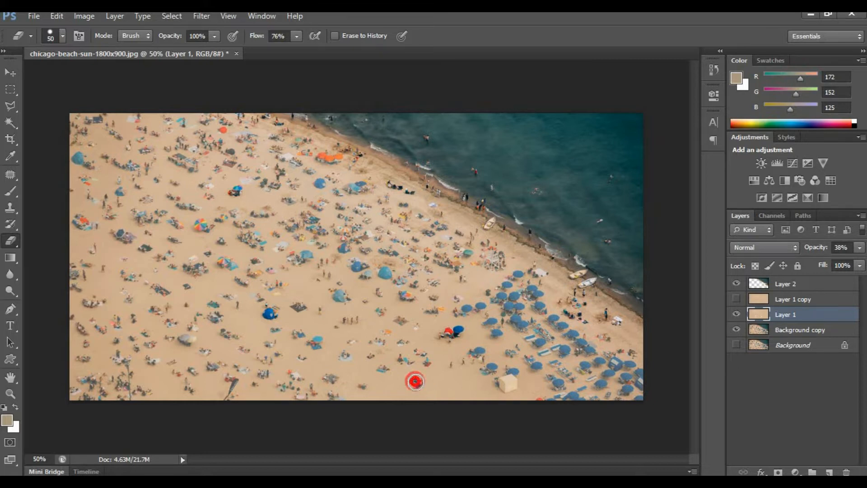
pyautogui.click(79, 218)
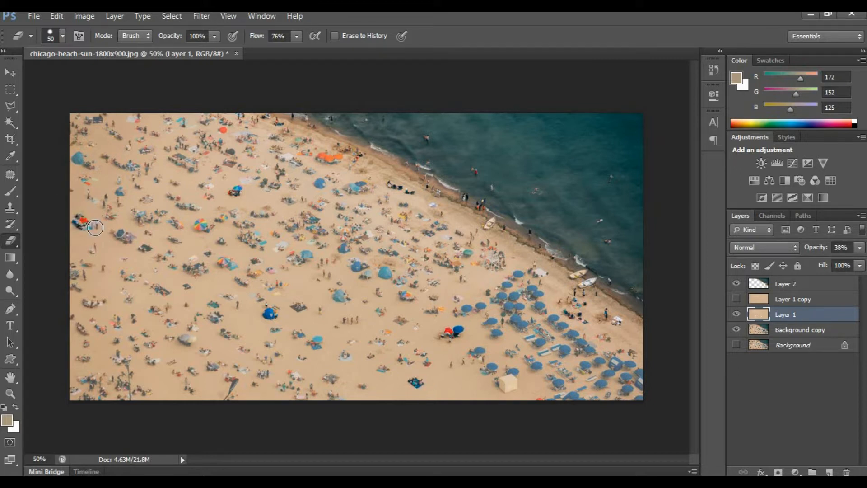
pyautogui.click(86, 223)
pyautogui.click(88, 161)
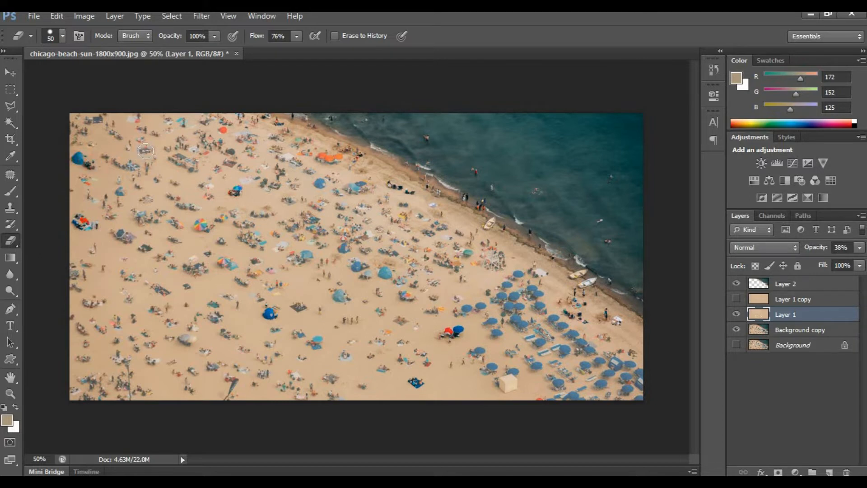
pyautogui.click(146, 150)
# Erase Layer 1 over the topmost blue umbrella of the right cluster, a group near the shoreline, and the people on the lower-left sand.
pyautogui.click(513, 275)
pyautogui.click(514, 272)
pyautogui.click(404, 203)
pyautogui.click(102, 329)
pyautogui.click(100, 331)
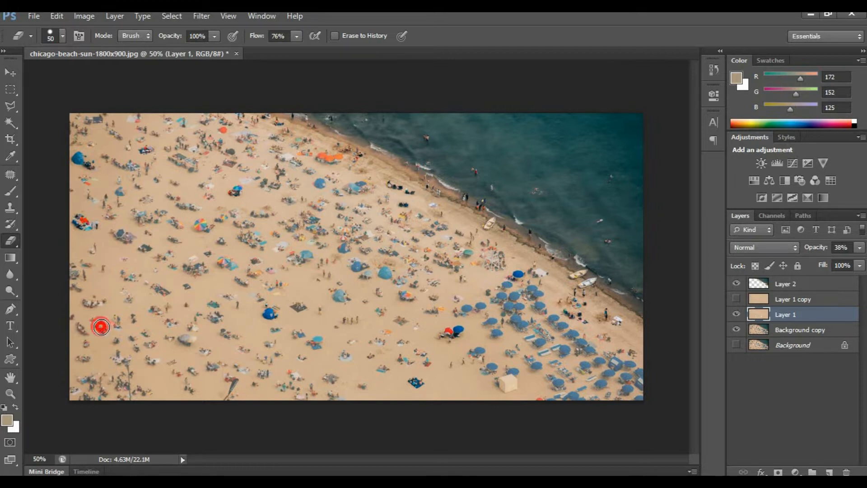
pyautogui.click(92, 317)
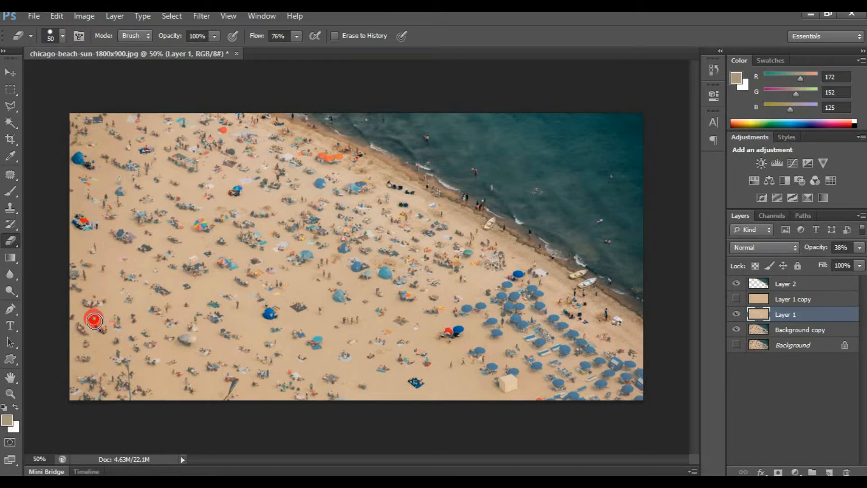
pyautogui.click(100, 325)
# Restore Layer 1's opacity to 100% and hide Layer 2.
pyautogui.click(857, 248)
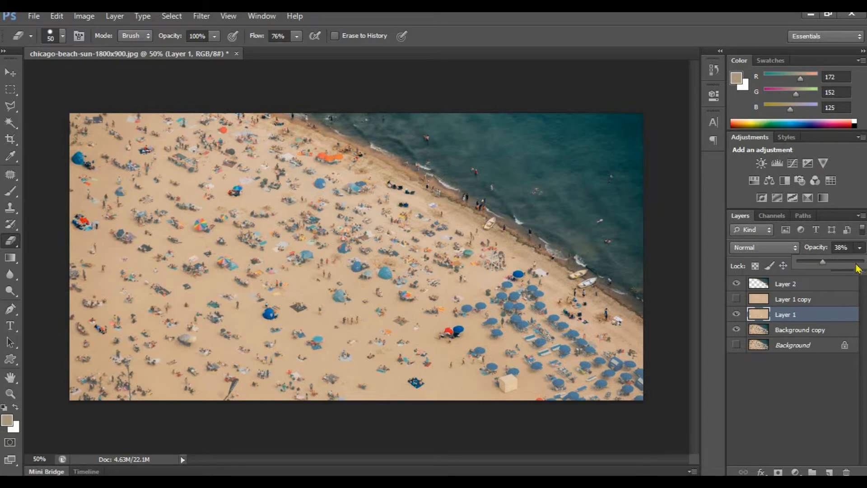
pyautogui.moveTo(857, 268); pyautogui.dragTo(865, 263)
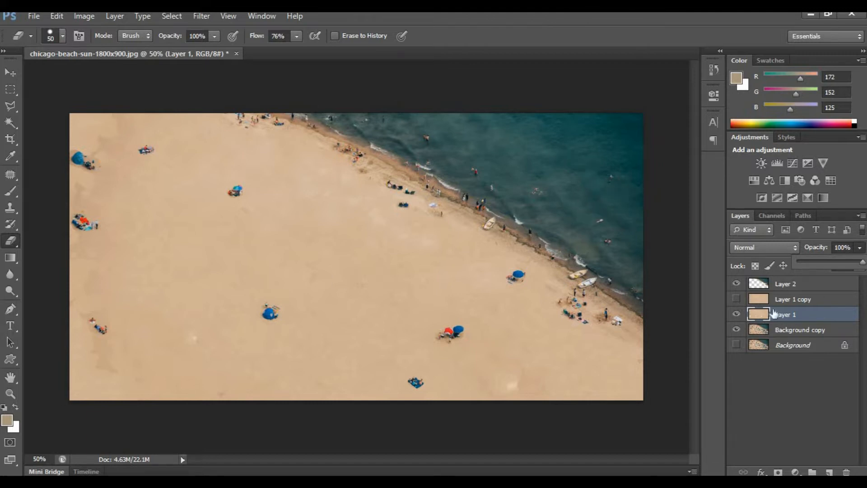
pyautogui.click(815, 286)
pyautogui.click(736, 284)
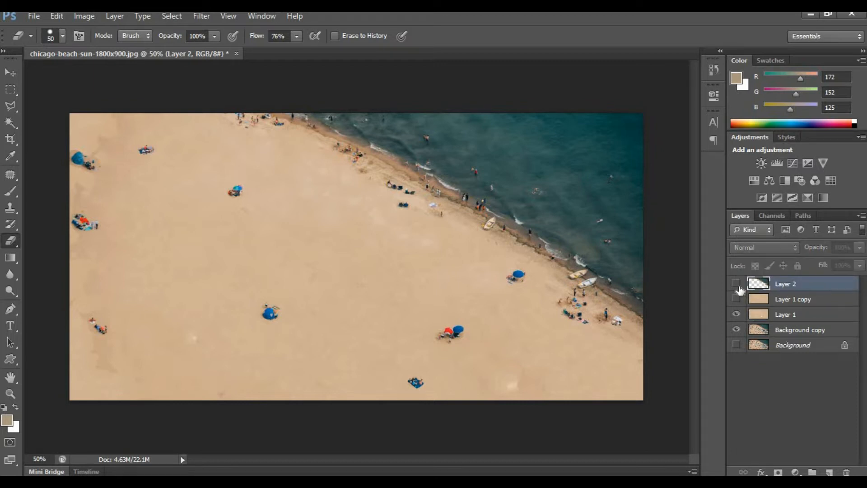
# Show Layer 2 again and activate the Rectangular Marquee tool.
pyautogui.click(736, 283)
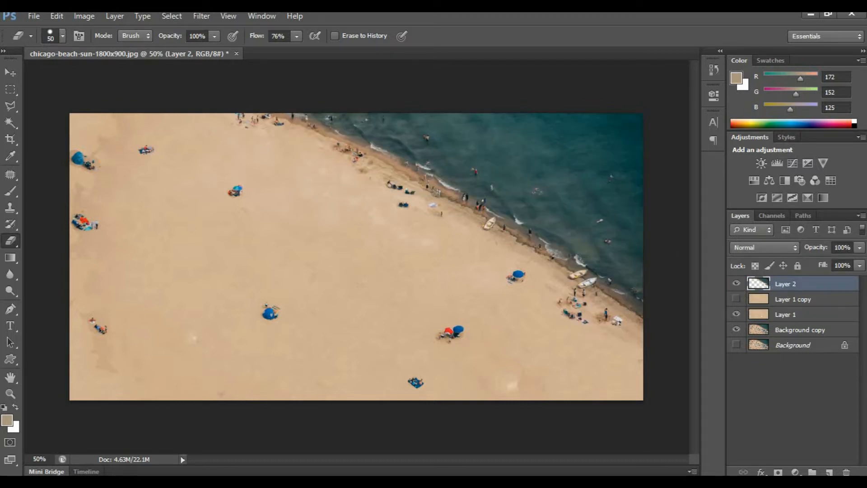
pyautogui.click(10, 92)
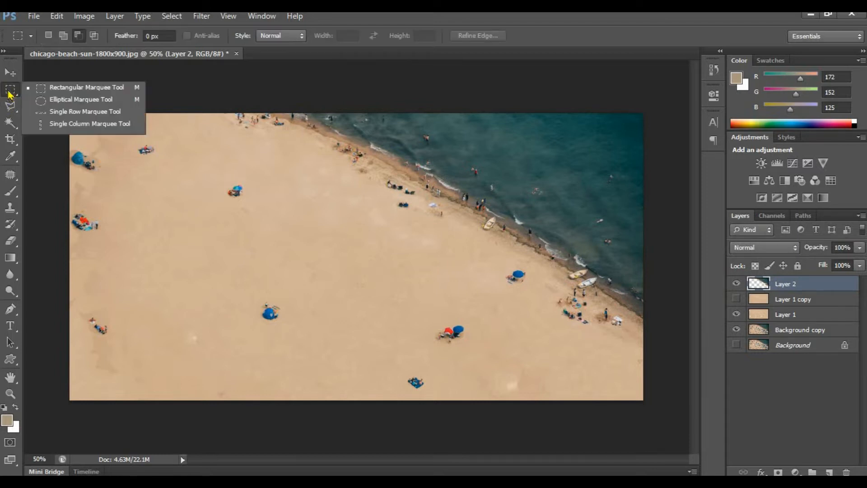
pyautogui.click(9, 92)
# Try a Content-Aware fill on the uppermost swimmer in the sea, undo it, and clear the selection.
pyautogui.moveTo(419, 131); pyautogui.dragTo(440, 149)
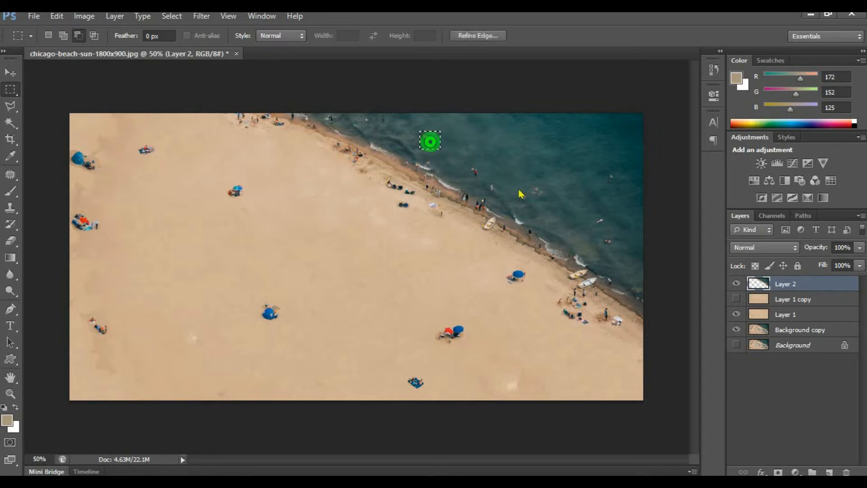
pyautogui.rightClick(431, 143)
pyautogui.click(494, 325)
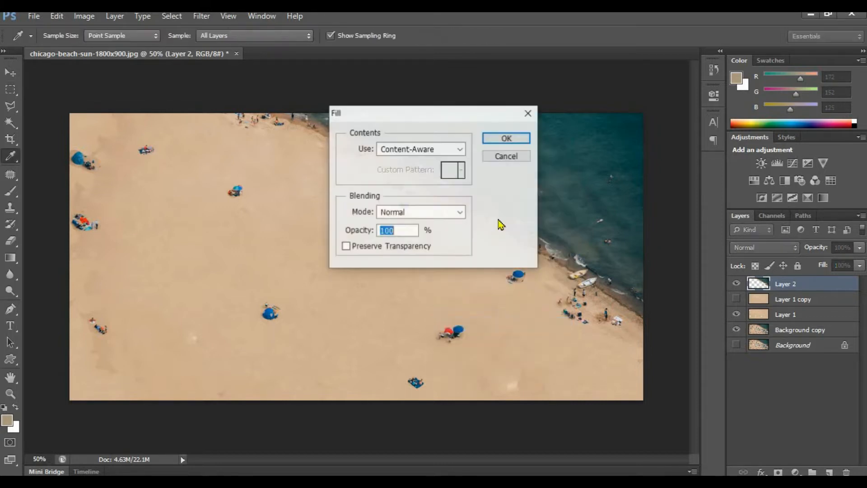
pyautogui.press('Return')
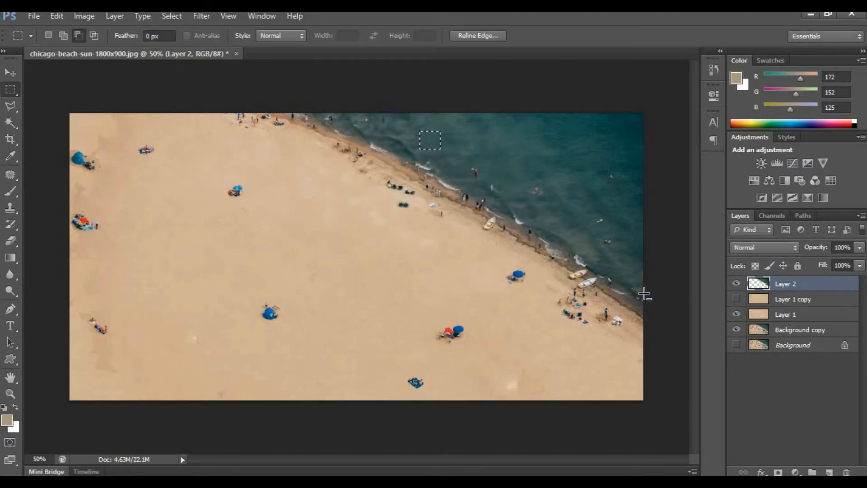
pyautogui.hotkey('ctrl', 'z')
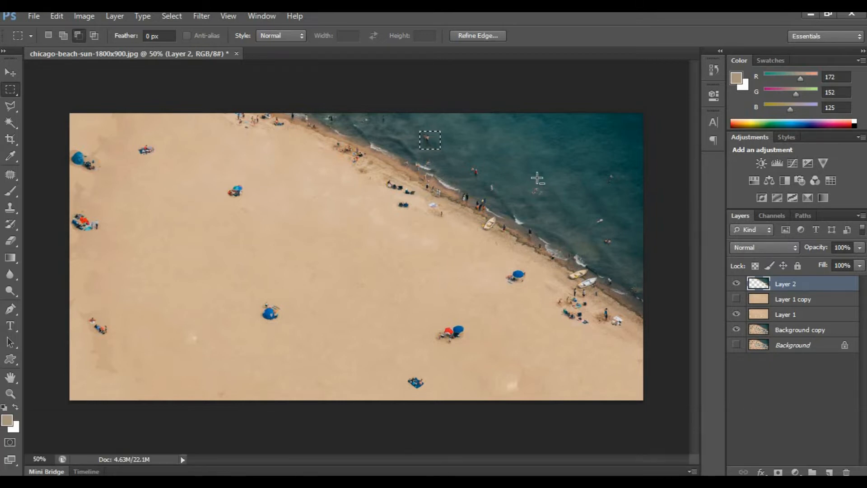
pyautogui.hotkey('ctrl', 'd')
# Remove the swimmer just above the lowest one in the right part of the sea with a Content-Aware fill at 100% opacity, and deselect.
pyautogui.moveTo(595, 214); pyautogui.dragTo(612, 231)
pyautogui.rightClick(604, 220)
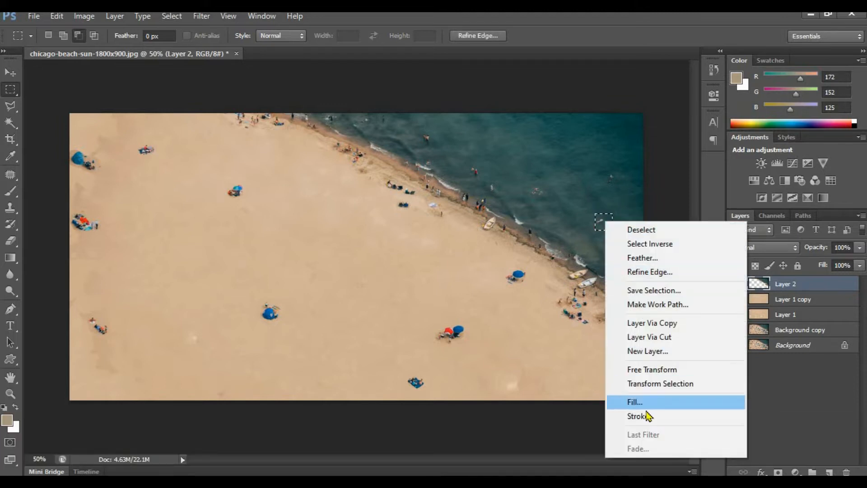
pyautogui.click(644, 406)
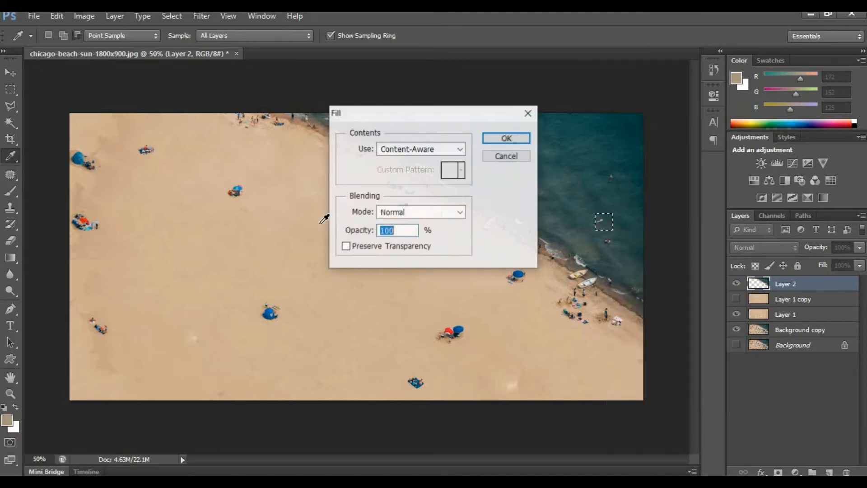
pyautogui.click(506, 138)
pyautogui.hotkey('ctrl', 'd')
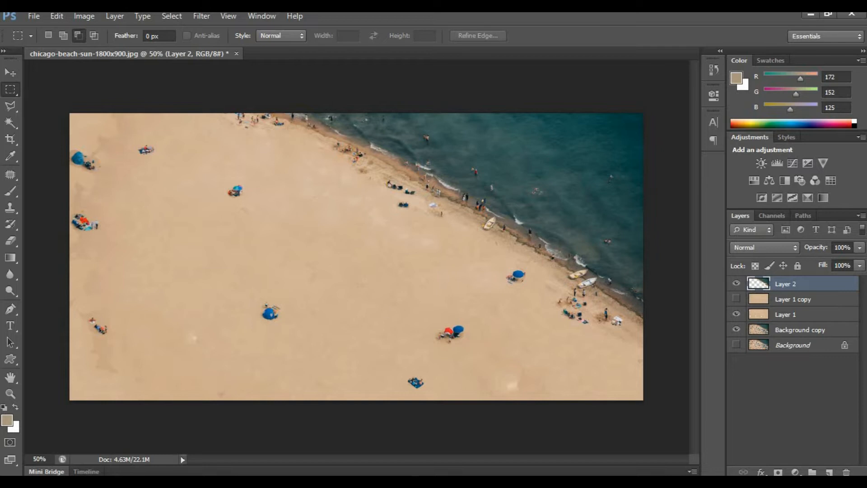
# Switch to the Google Chrome window showing the new tab page.
pyautogui.hotkey('alt', 'Tab')
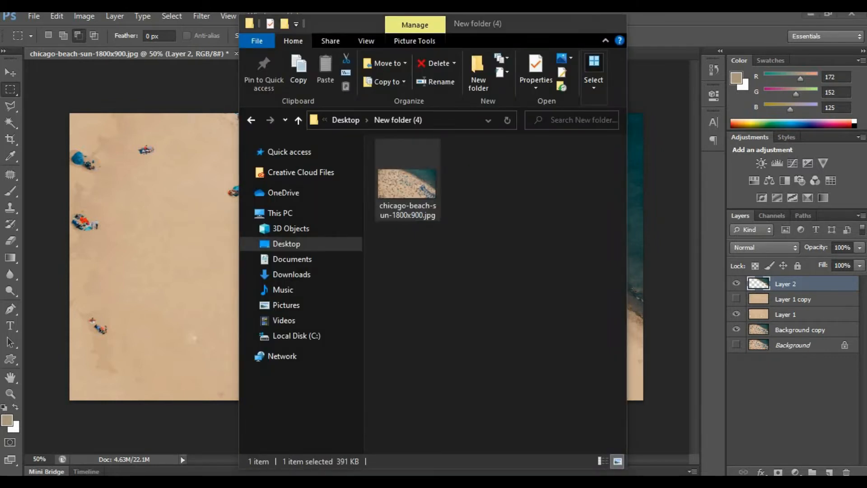
pyautogui.hotkey('alt', 'Tab')
pyautogui.click(387, 482)
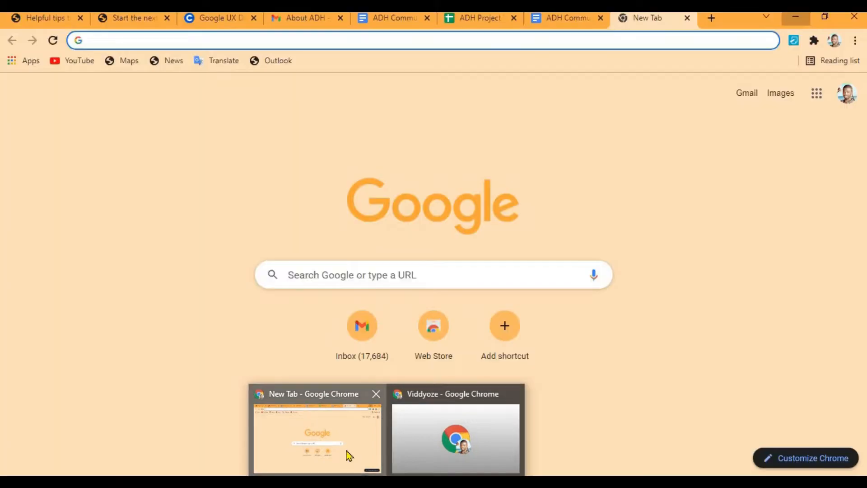
pyautogui.click(348, 455)
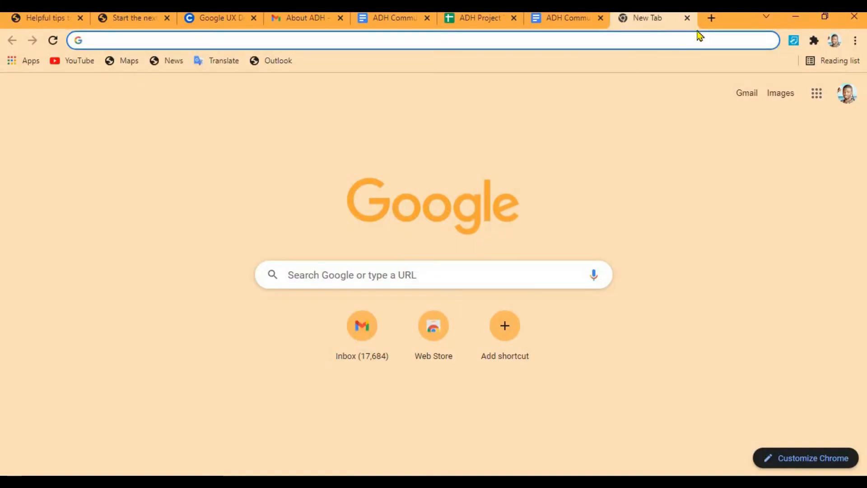
# Try to search the web for "sand texture" from a new browser tab.
pyautogui.click(711, 20)
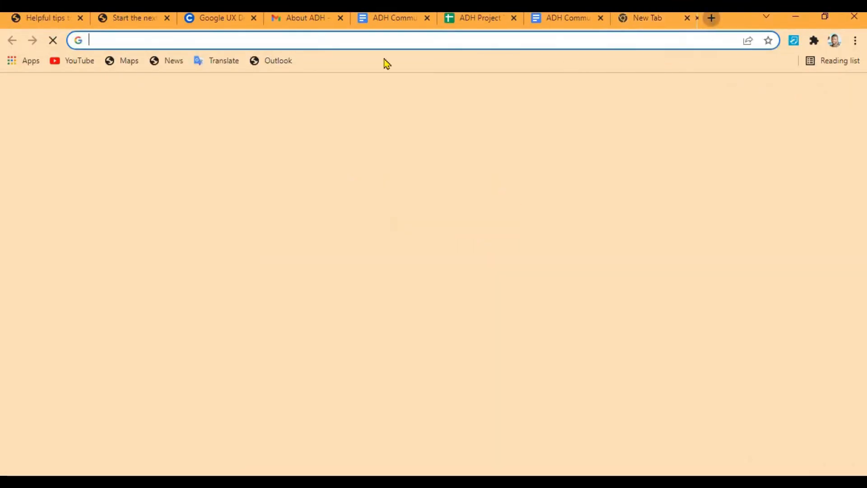
pyautogui.click(277, 40)
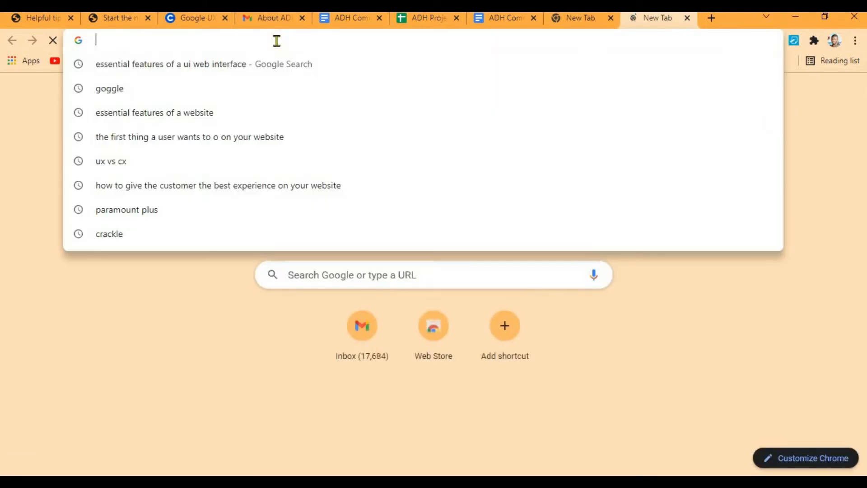
pyautogui.write('sand ')
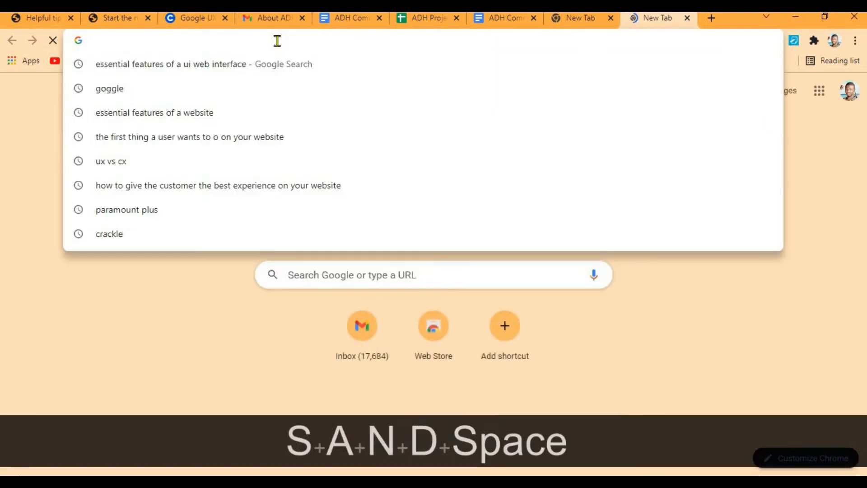
pyautogui.write('text')
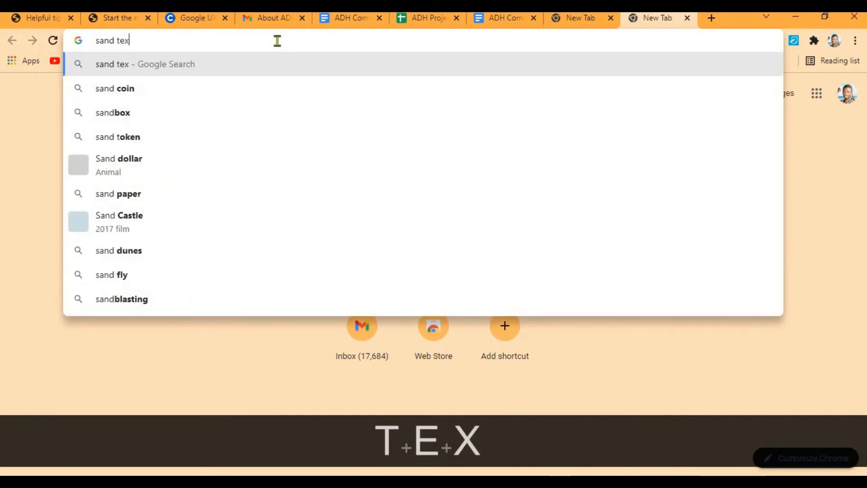
pyautogui.write('ure')
pyautogui.press('Return')
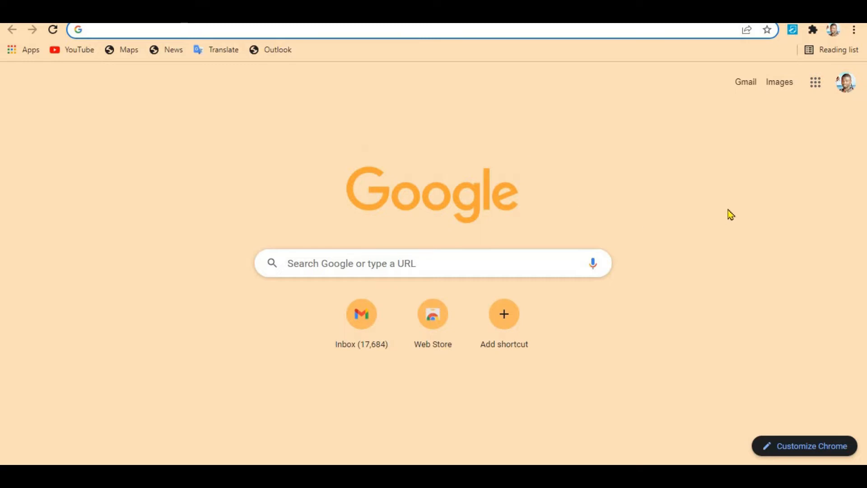
# Search Google for "sand texture" and switch to the image results.
pyautogui.click(496, 264)
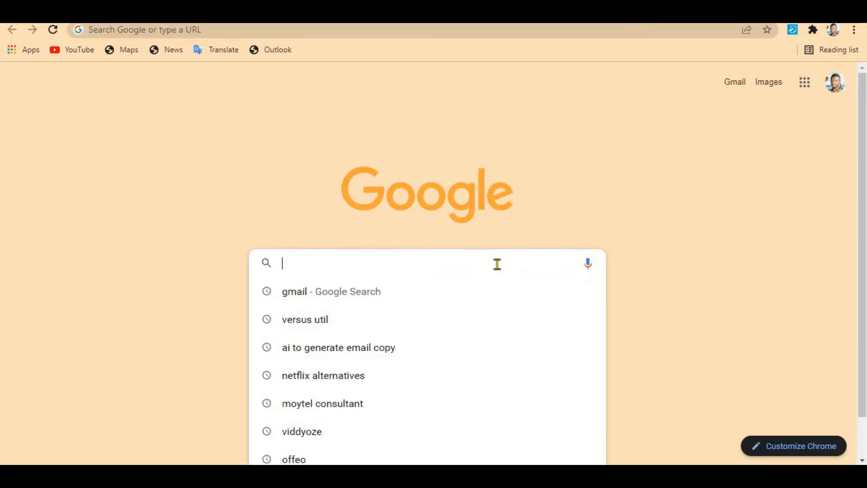
pyautogui.write('sand t')
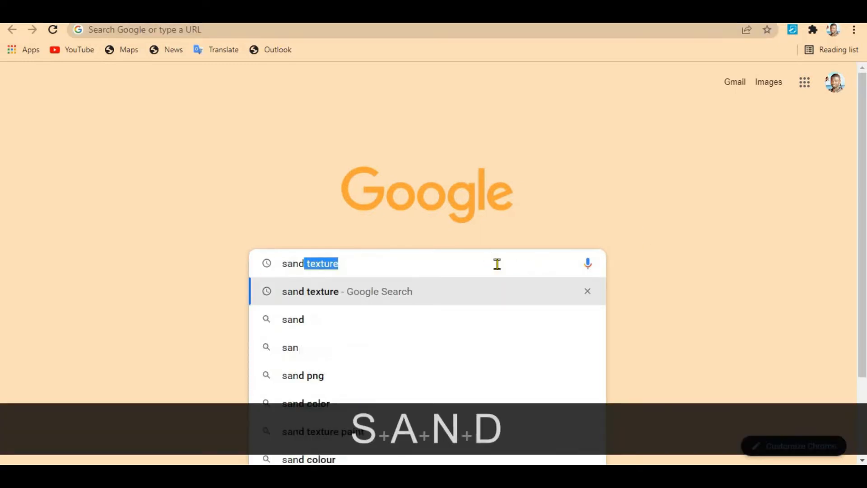
pyautogui.write('e')
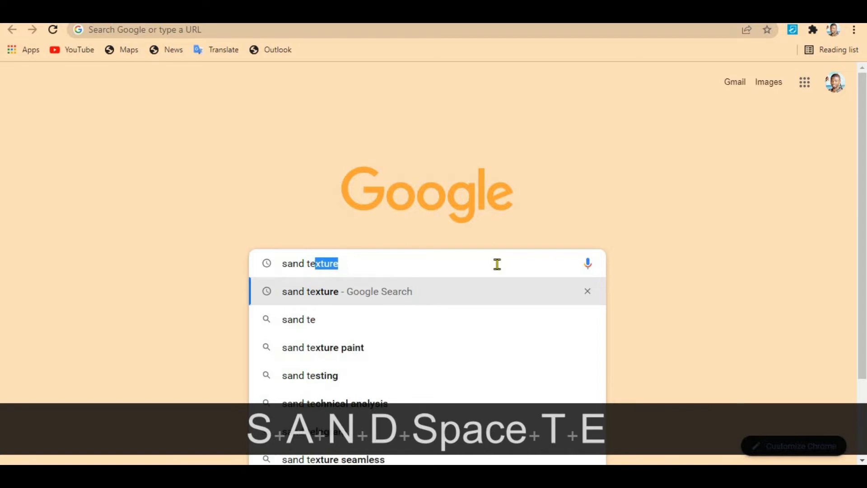
pyautogui.write('xture')
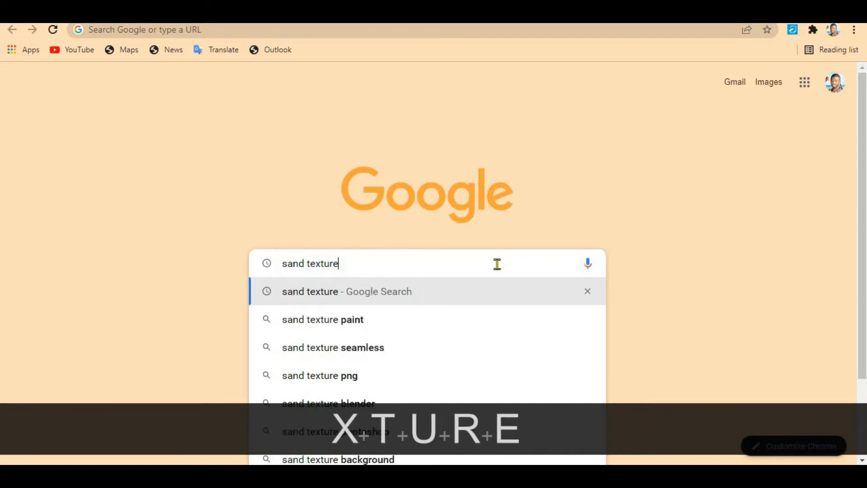
pyautogui.press('Return')
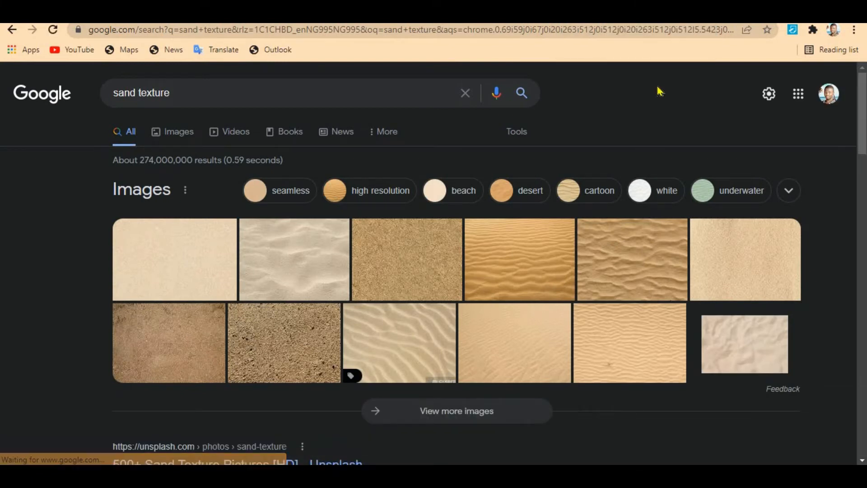
pyautogui.scroll(-3, 426, 287)
pyautogui.scroll(3, 425, 283)
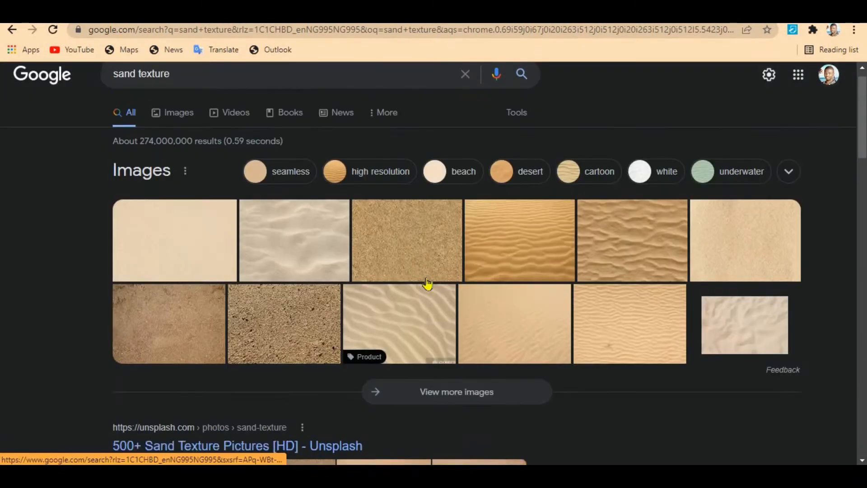
pyautogui.click(178, 135)
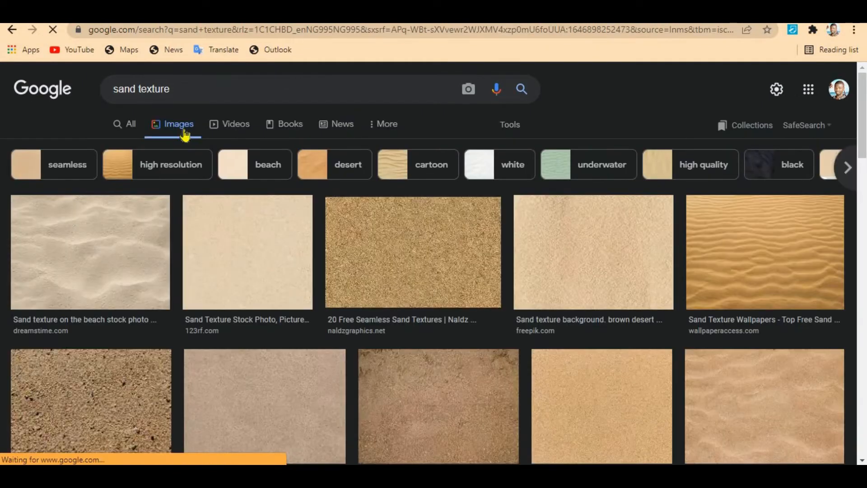
# Look through the sand images and refine the image search to "beach sand texture".
pyautogui.scroll(-5, 387, 278)
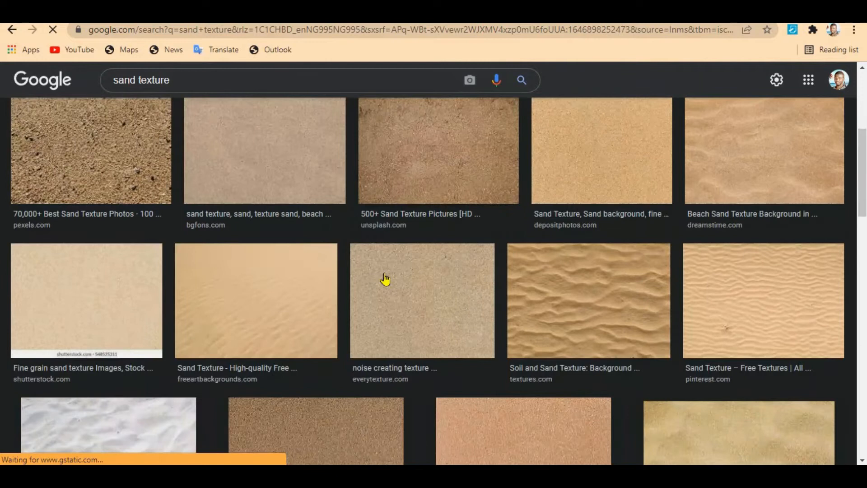
pyautogui.scroll(3, 384, 279)
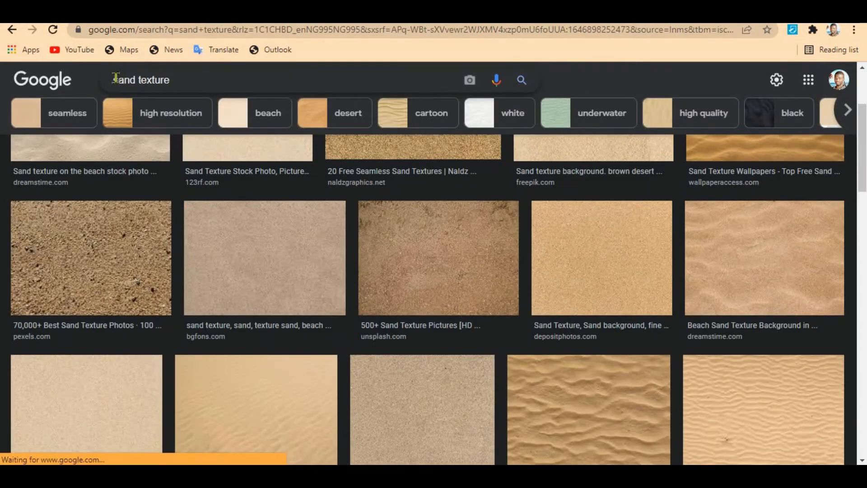
pyautogui.click(137, 85)
pyautogui.write('beach')
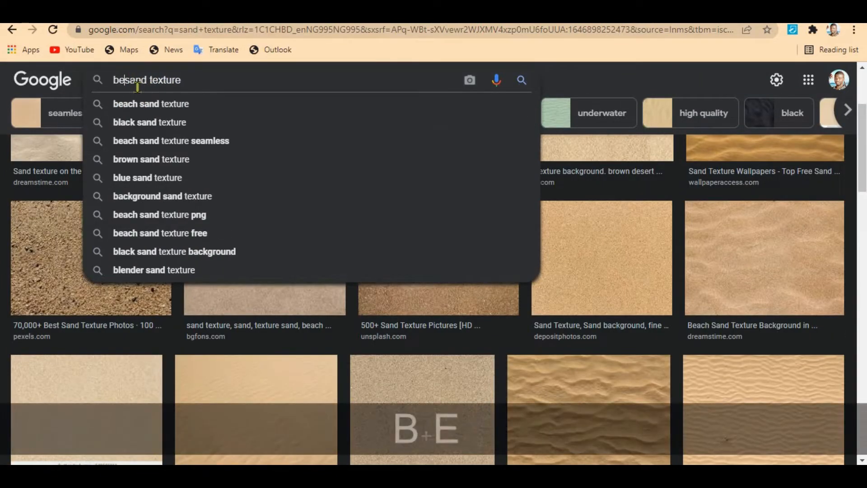
pyautogui.press('Return')
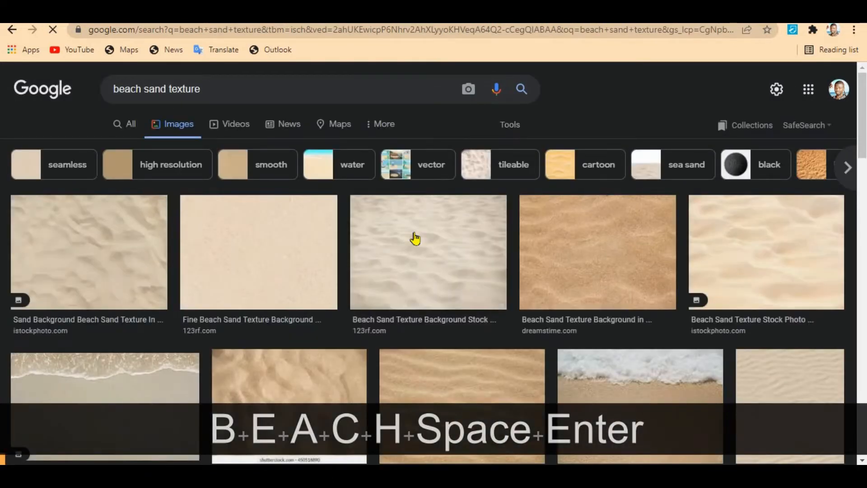
# Look through the beach sand texture results and open the preview of the first iStock sand image.
pyautogui.scroll(-3, 415, 238)
pyautogui.scroll(-3, 414, 238)
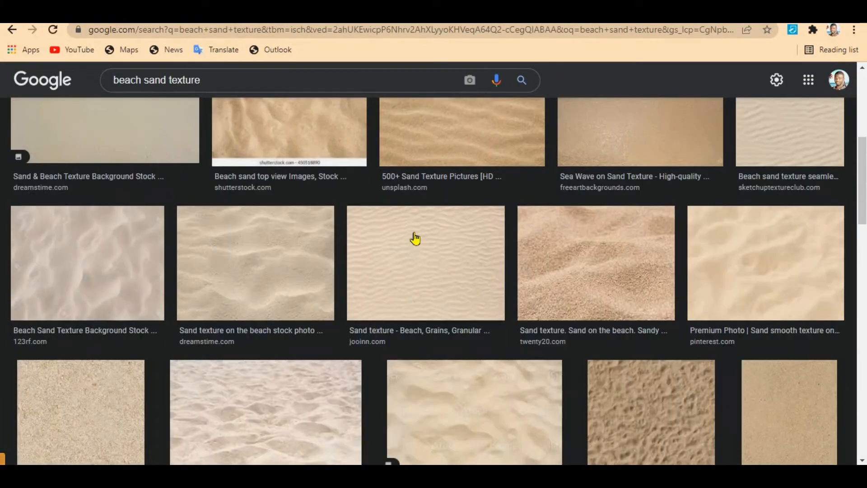
pyautogui.scroll(-1, 415, 238)
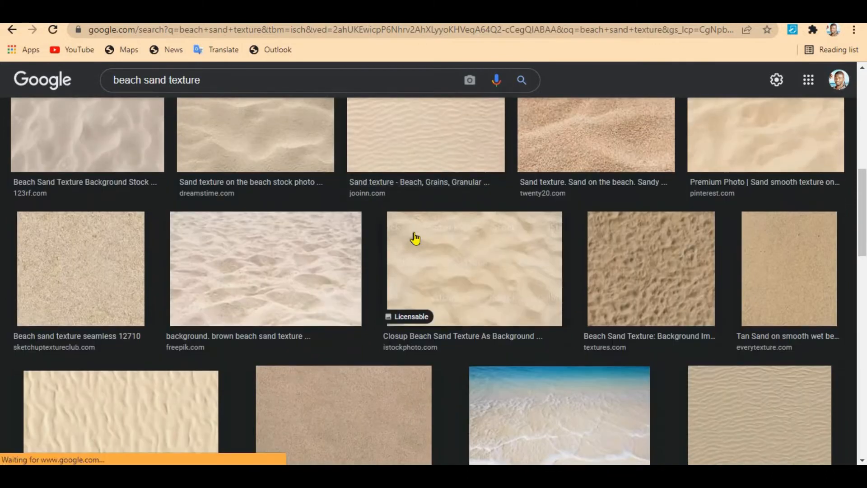
pyautogui.scroll(7, 415, 238)
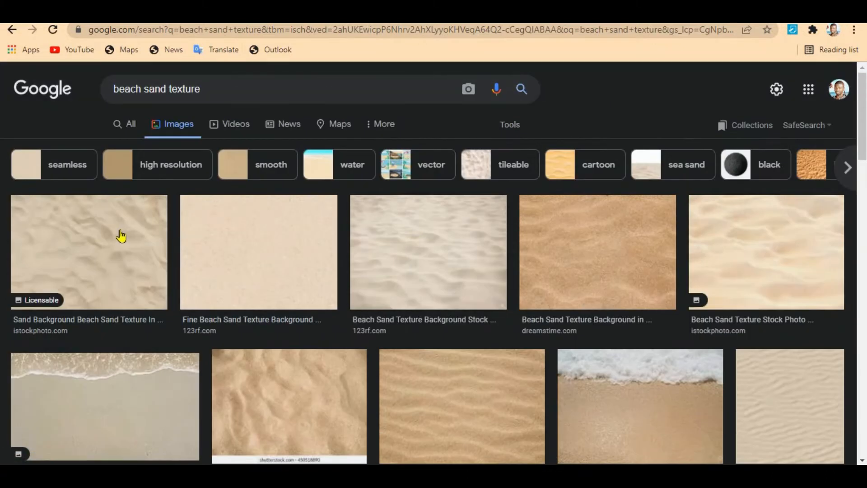
pyautogui.click(121, 236)
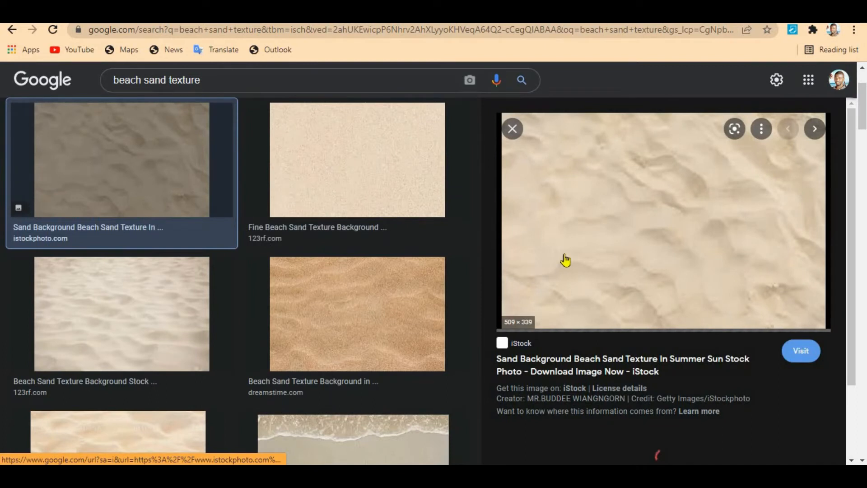
pyautogui.scroll(-10, 640, 249)
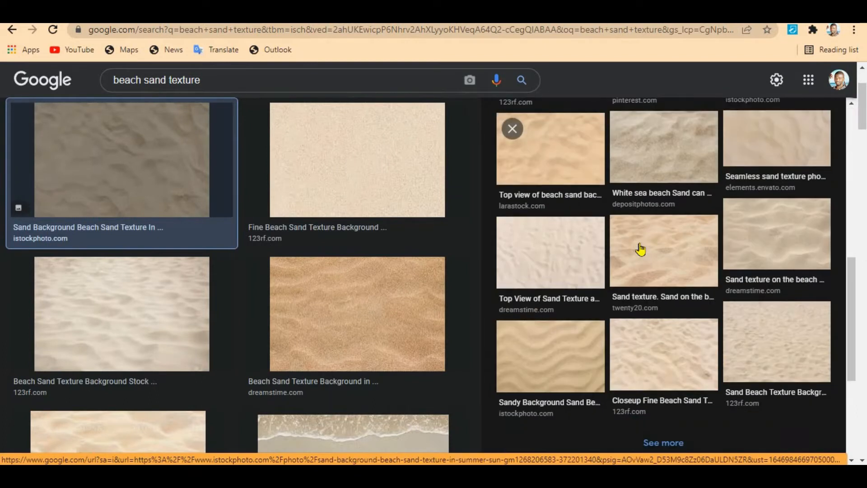
pyautogui.scroll(10, 640, 249)
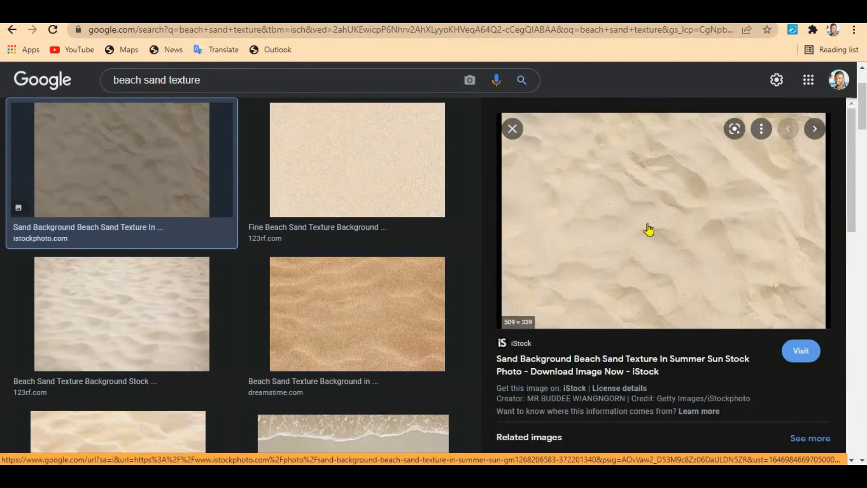
# Save the previewed sand image to the Desktop as a JPEG named "sand texture".
pyautogui.rightClick(655, 190)
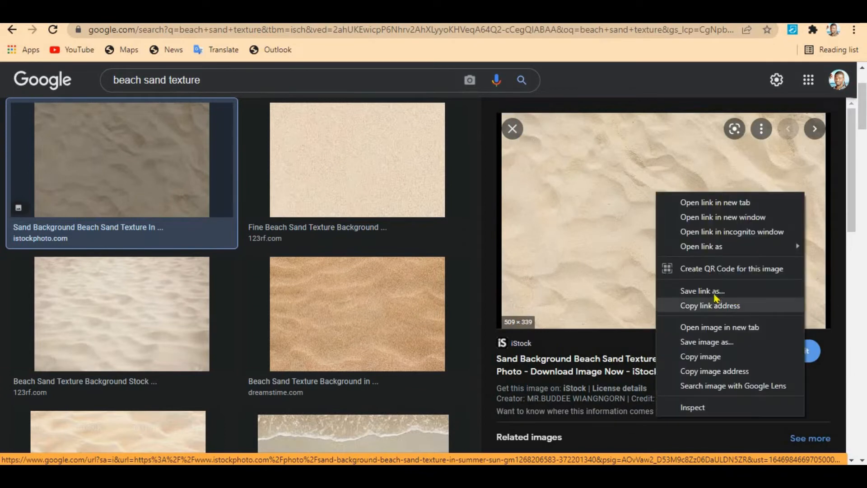
pyautogui.click(709, 340)
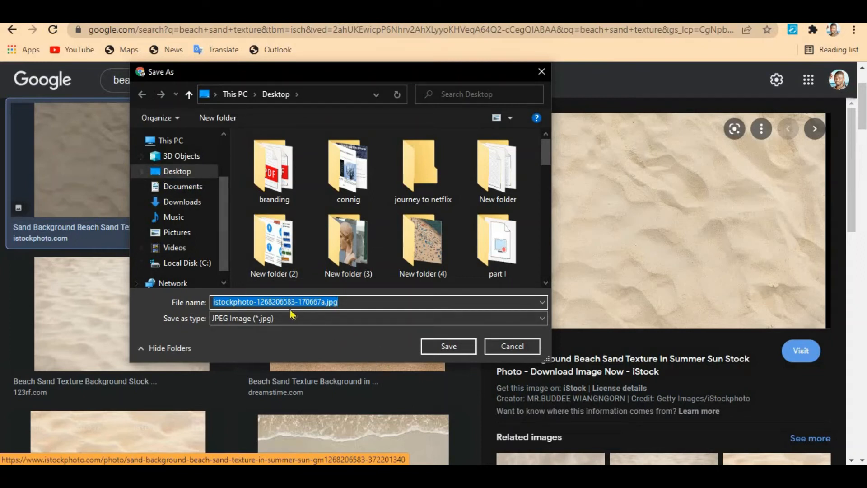
pyautogui.write('sand')
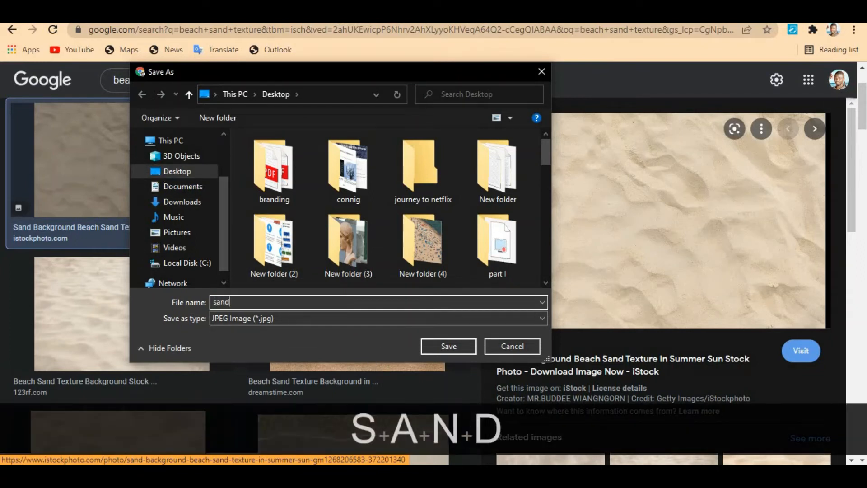
pyautogui.write(' texture')
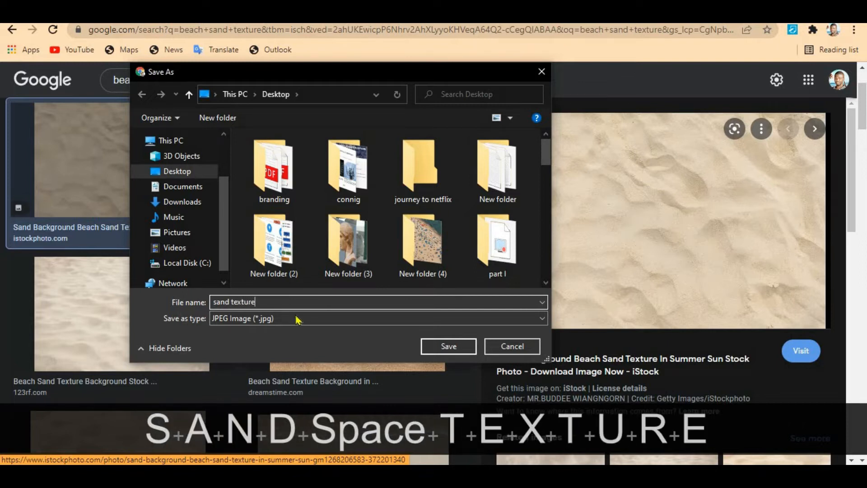
pyautogui.click(448, 347)
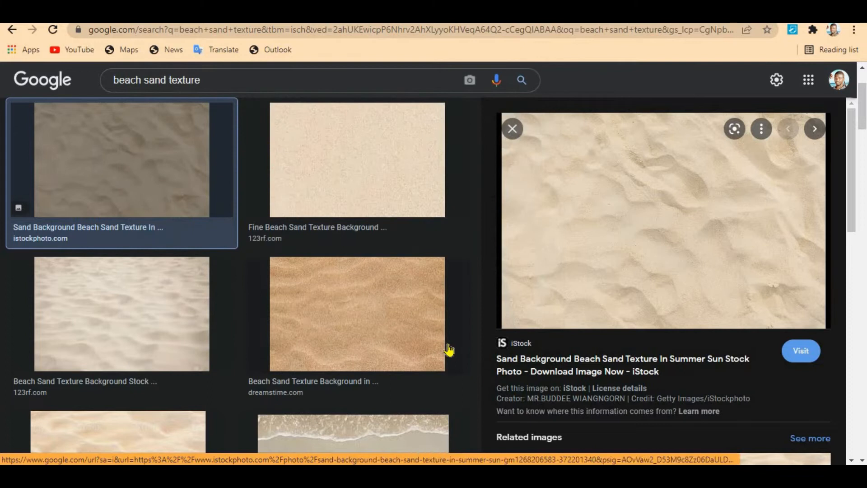
# Show the downloaded sand texture.jpg in its folder and open it in Photoshop as a separate document.
pyautogui.click(132, 448)
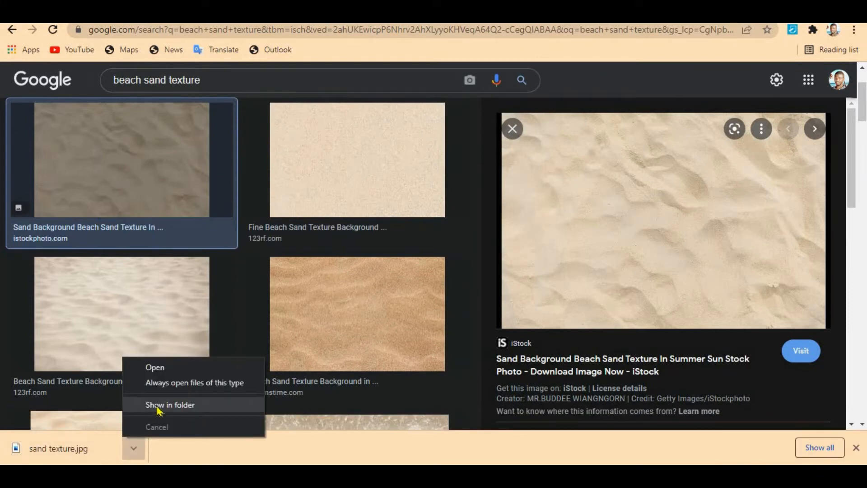
pyautogui.click(159, 406)
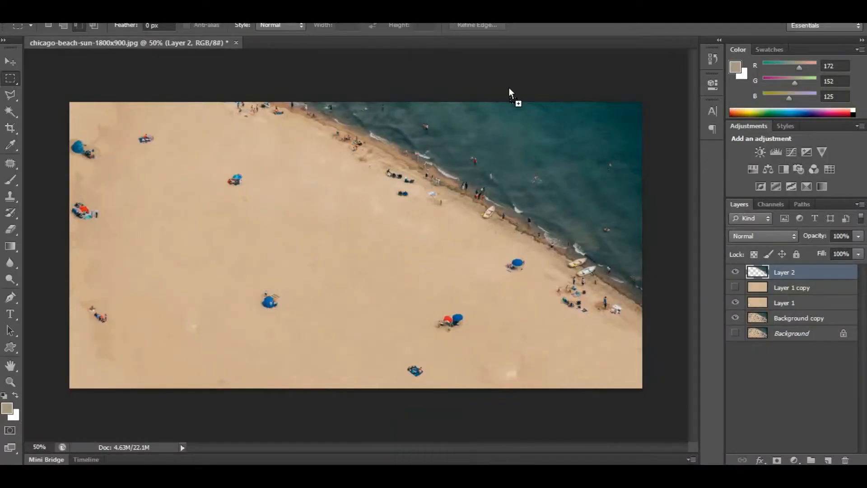
pyautogui.moveTo(508, 88); pyautogui.dragTo(486, 44)
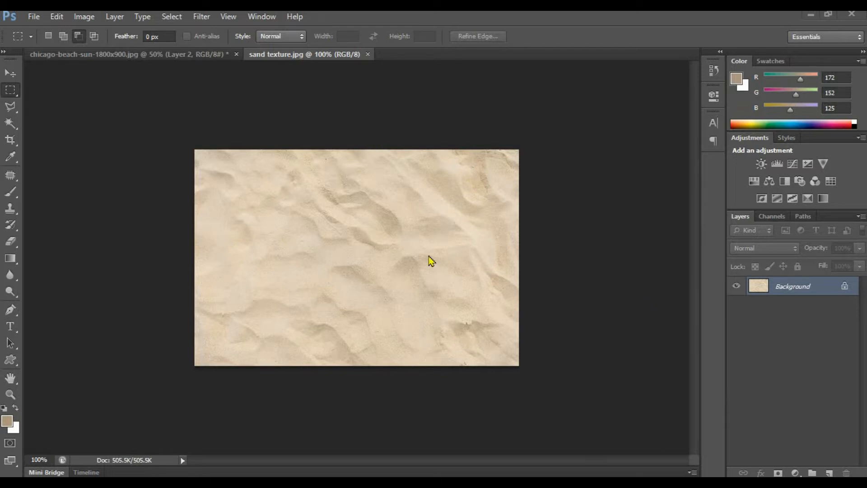
# Create a new A4 document from the International Paper preset, 210 × 297 mm at 300 pixels/inch.
pyautogui.click(33, 18)
pyautogui.click(40, 29)
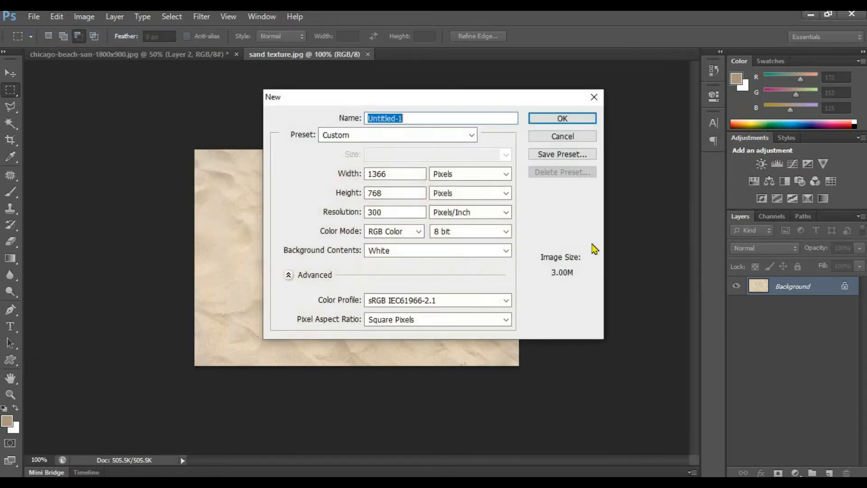
pyautogui.click(358, 135)
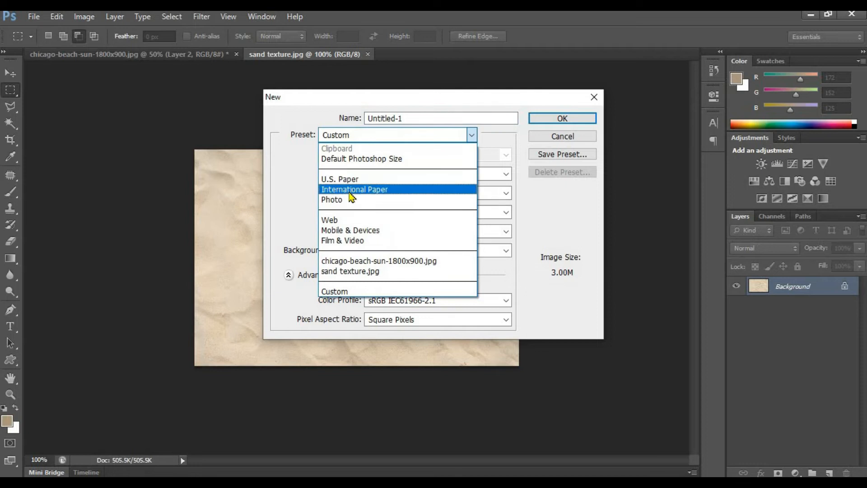
pyautogui.click(350, 190)
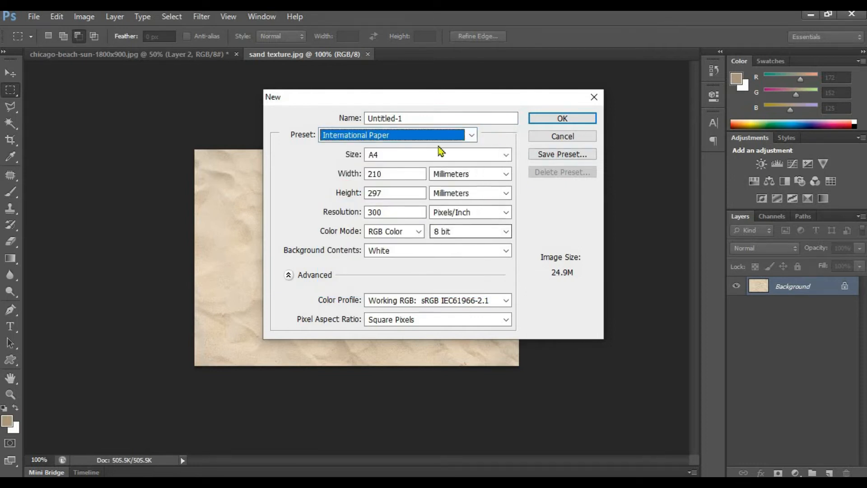
pyautogui.click(558, 119)
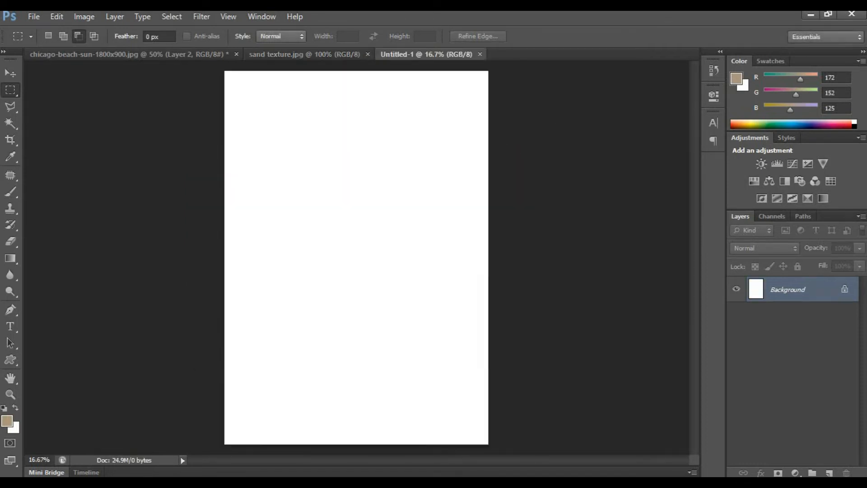
# Rotate the blank A4 canvas 90° clockwise to landscape orientation.
pyautogui.click(84, 17)
pyautogui.click(58, 17)
pyautogui.moveTo(83, 21)
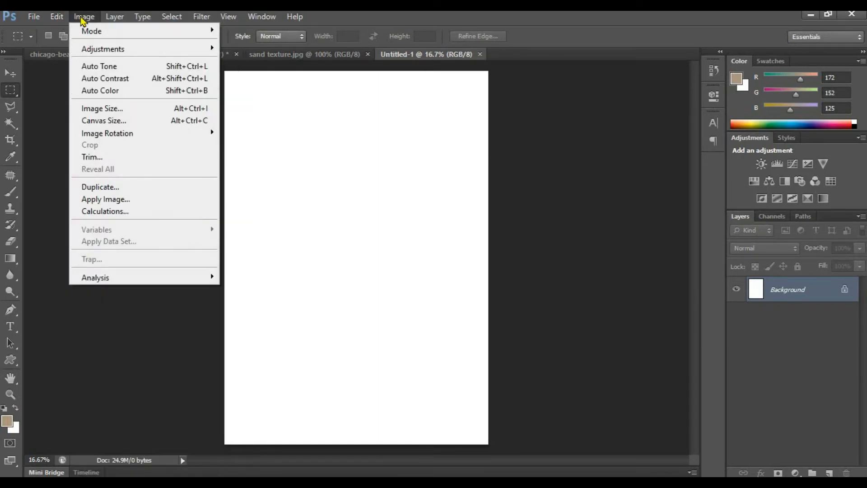
pyautogui.moveTo(133, 135)
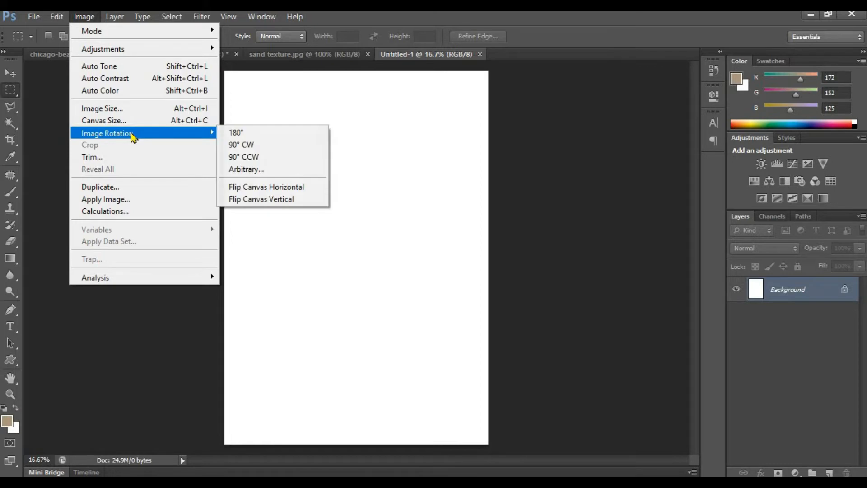
pyautogui.click(241, 145)
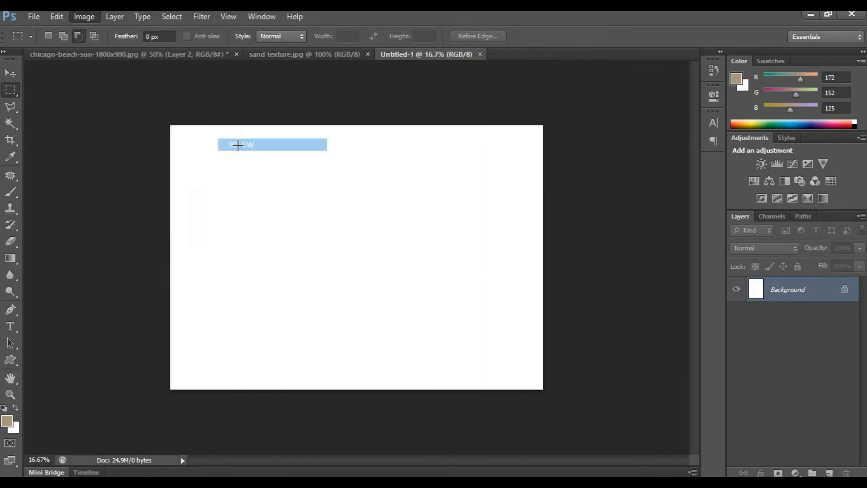
# Duplicate the sand texture's background layer and move the copy into the upper-left corner of the A4 document.
pyautogui.click(289, 58)
pyautogui.click(15, 75)
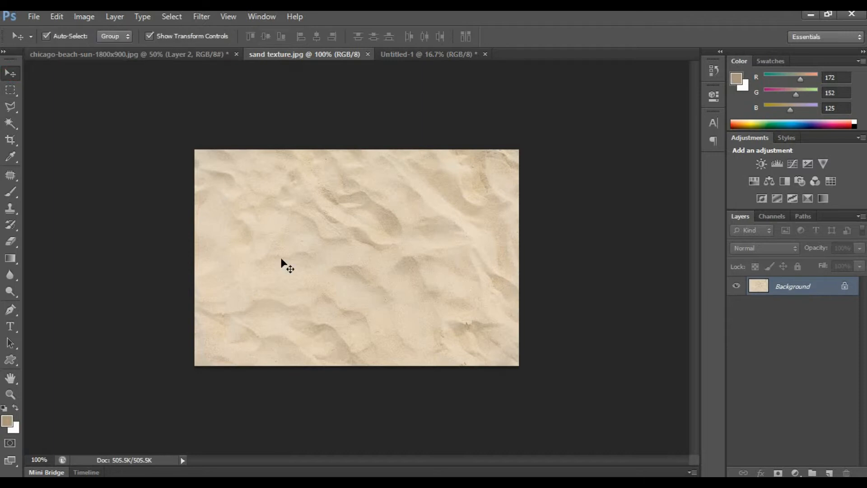
pyautogui.hotkey('ctrl', 'j')
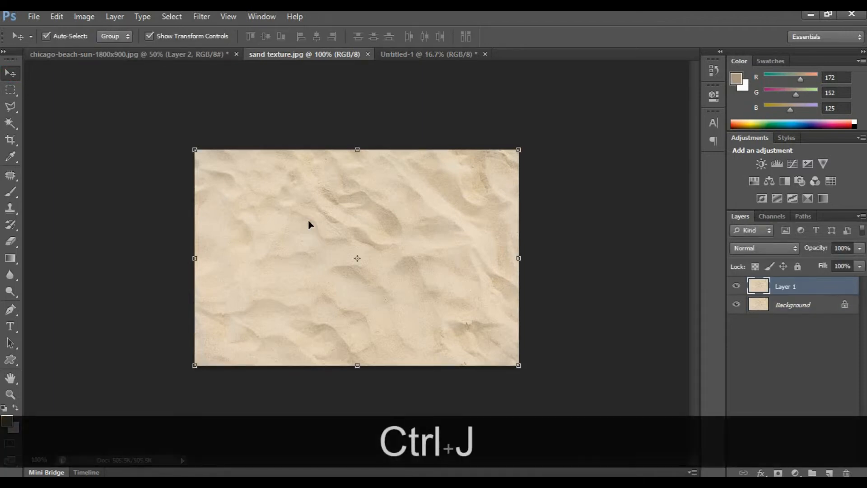
pyautogui.moveTo(357, 231); pyautogui.dragTo(461, 170)
pyautogui.moveTo(416, 153); pyautogui.dragTo(247, 147)
pyautogui.press('Return')
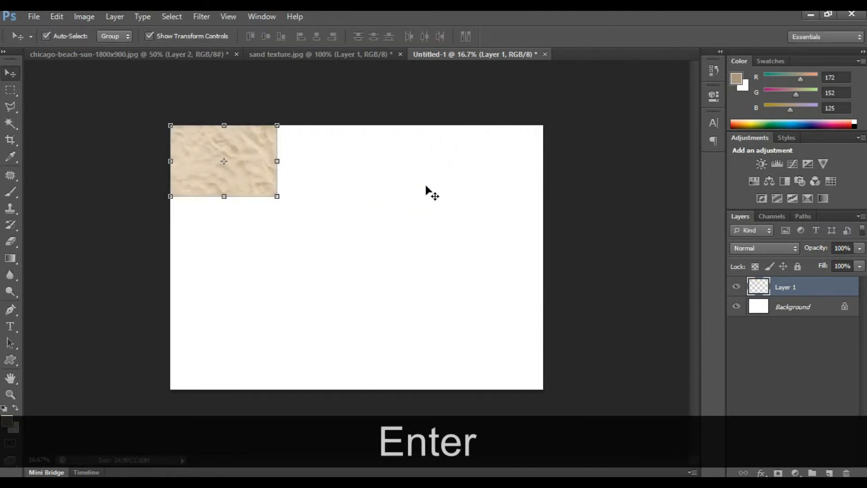
# Duplicate the sand tile twice and line the copies up beside it as a row of three along the canvas's upper edge.
pyautogui.keyDown('alt'); pyautogui.click(251, 156); pyautogui.keyUp('alt')
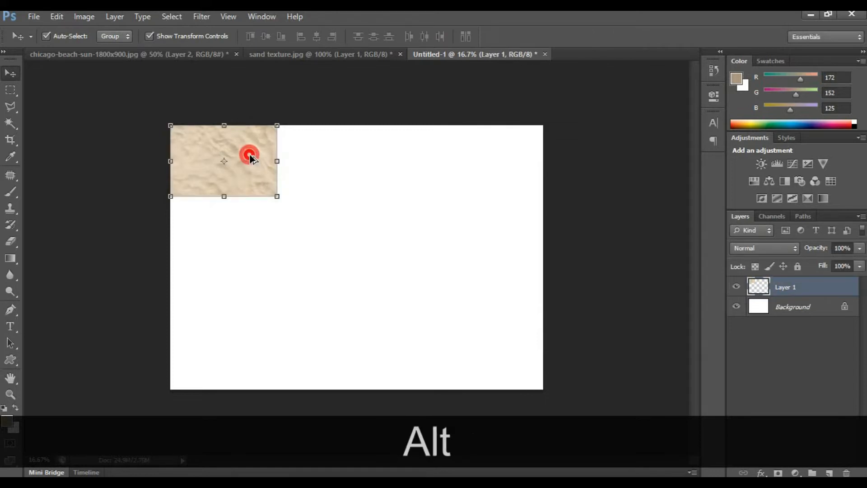
pyautogui.moveTo(321, 172); pyautogui.dragTo(444, 160)
pyautogui.hotkey('alt', 'Return')
pyautogui.click(413, 175)
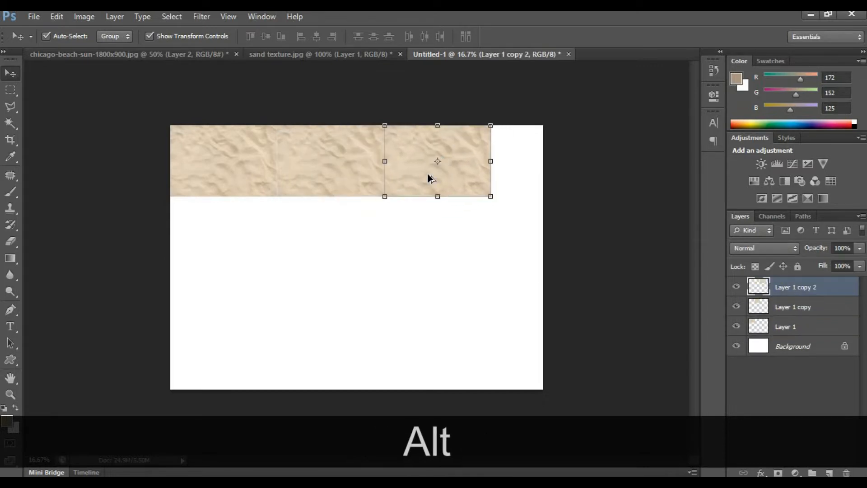
pyautogui.hotkey('alt', 'Return')
pyautogui.click(427, 244)
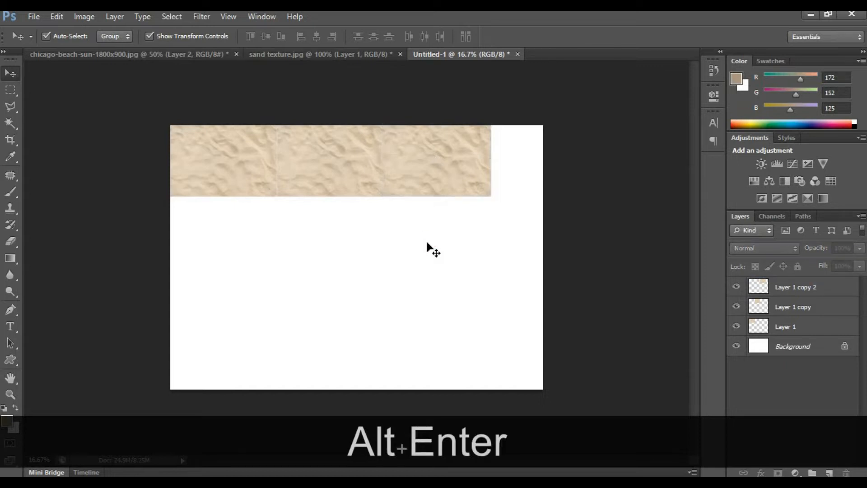
# Nudge the second and third sand tiles left to close the gaps between the tiles.
pyautogui.click(318, 166)
pyautogui.press('Left')
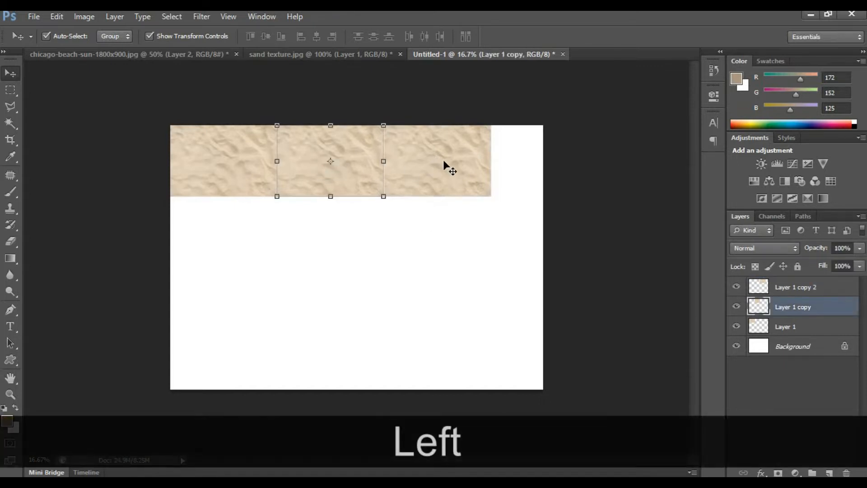
pyautogui.click(443, 163)
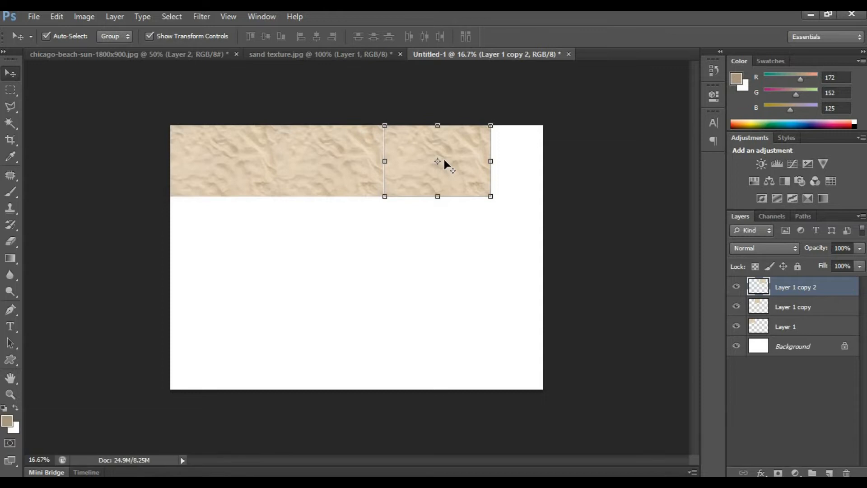
pyautogui.click(444, 164)
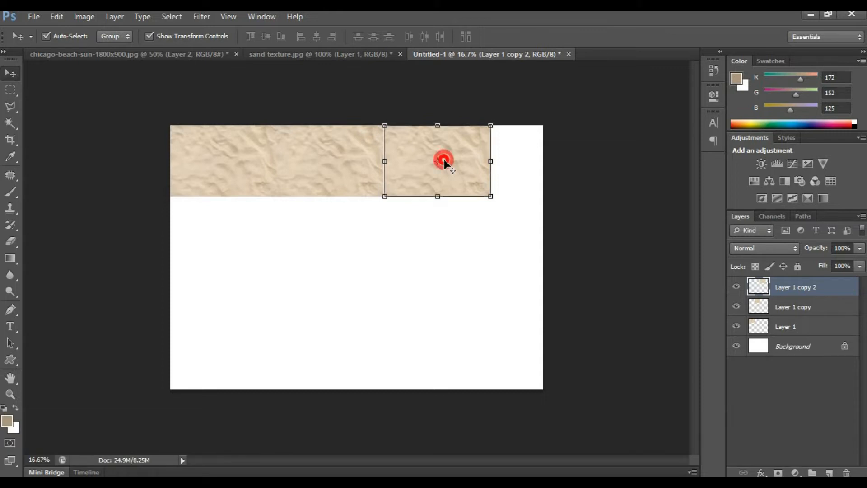
pyautogui.hotkey('ctrl', 't')
pyautogui.moveTo(444, 163); pyautogui.dragTo(429, 164)
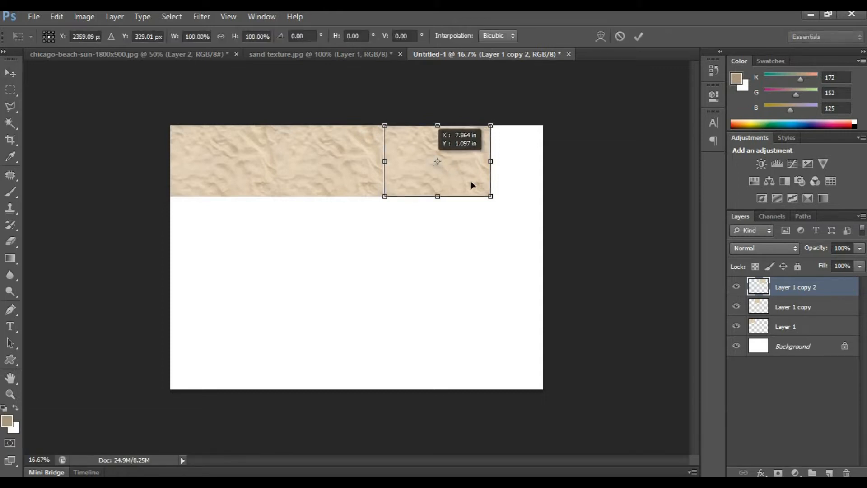
pyautogui.press('Return')
pyautogui.click(414, 164)
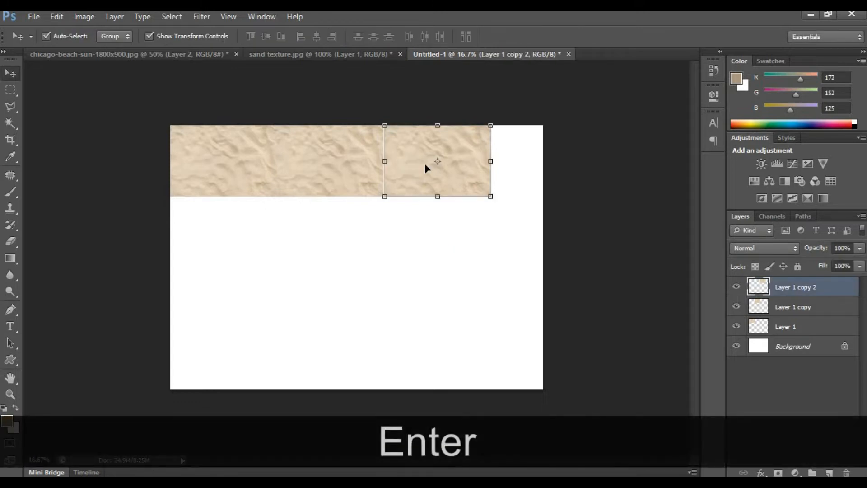
pyautogui.press('Left')
pyautogui.press('Left')
pyautogui.press('Left')
# Duplicate the third sand tile, scale the copy to cover the whole canvas, and send it behind the three tiles.
pyautogui.click(412, 163)
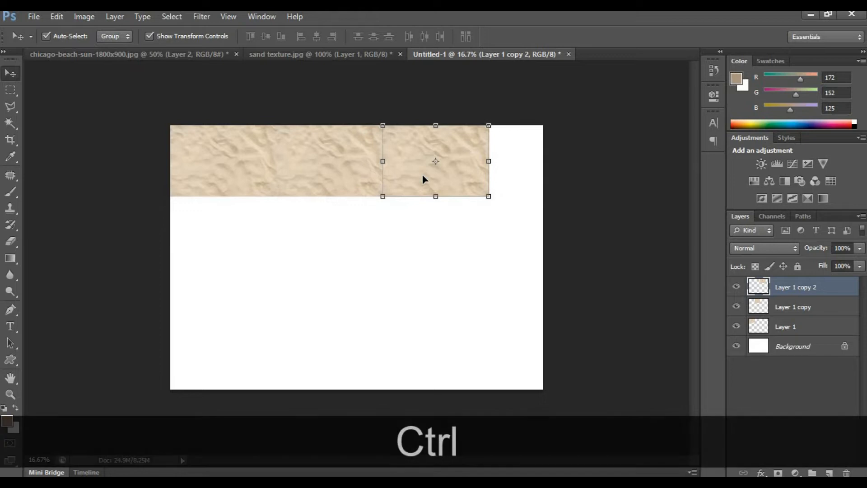
pyautogui.hotkey('ctrl', 'j')
pyautogui.moveTo(409, 152); pyautogui.dragTo(201, 157)
pyautogui.moveTo(275, 193); pyautogui.dragTo(552, 414)
pyautogui.press('Return')
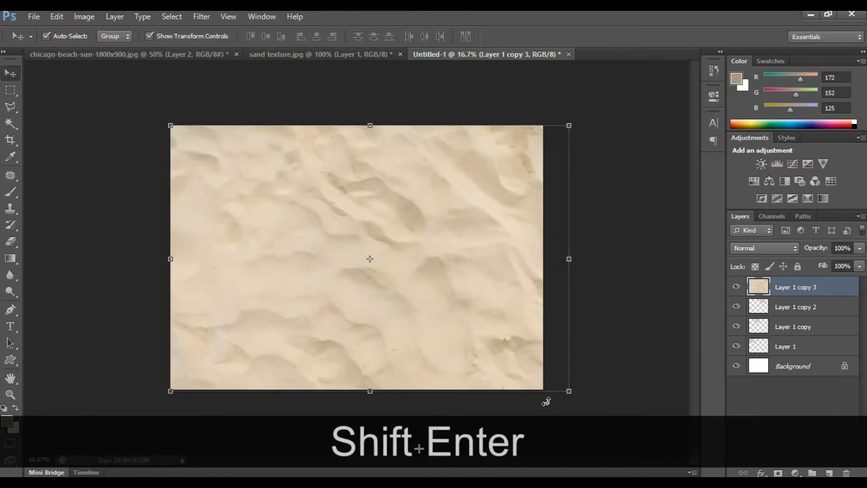
pyautogui.hotkey('ctrl', 'shift', '[')
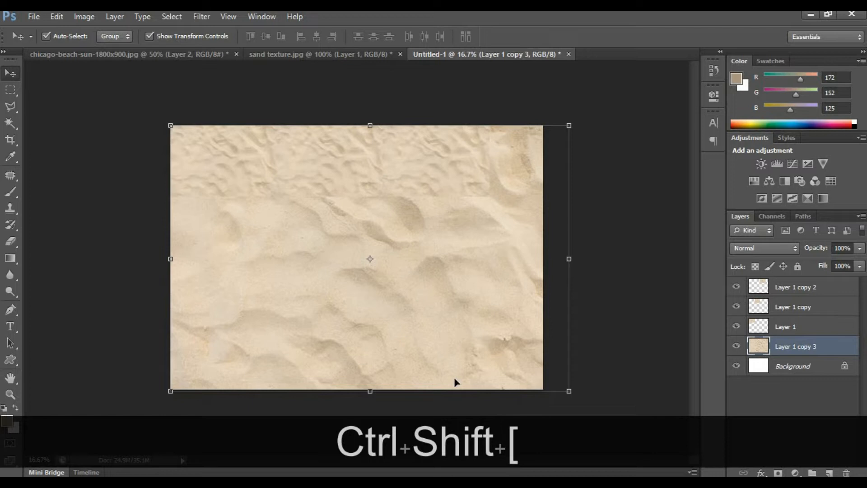
pyautogui.click(427, 167)
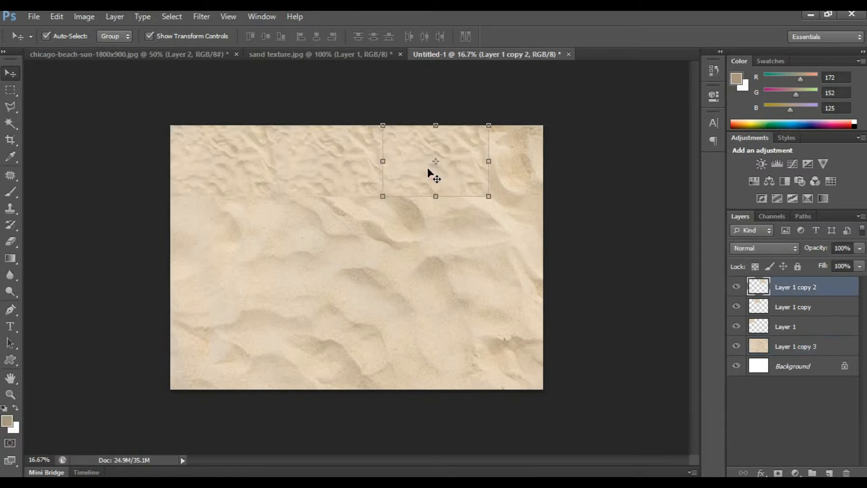
pyautogui.click(325, 164)
pyautogui.click(445, 167)
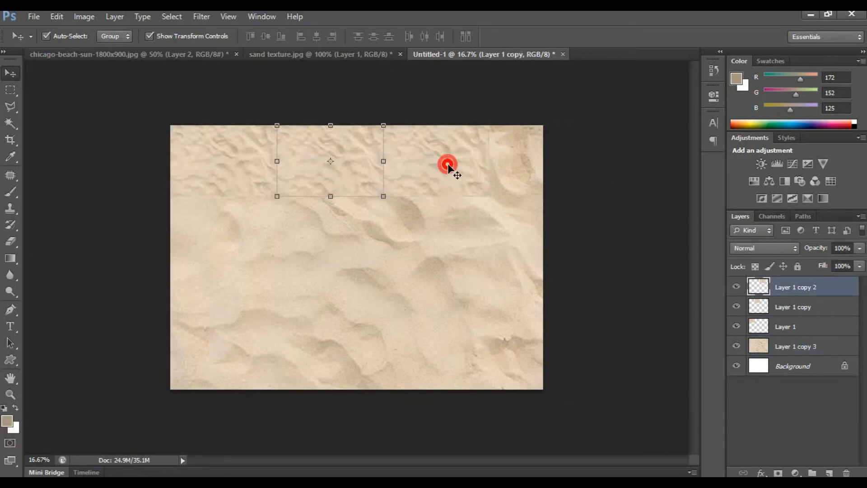
pyautogui.moveTo(413, 173); pyautogui.dragTo(414, 240)
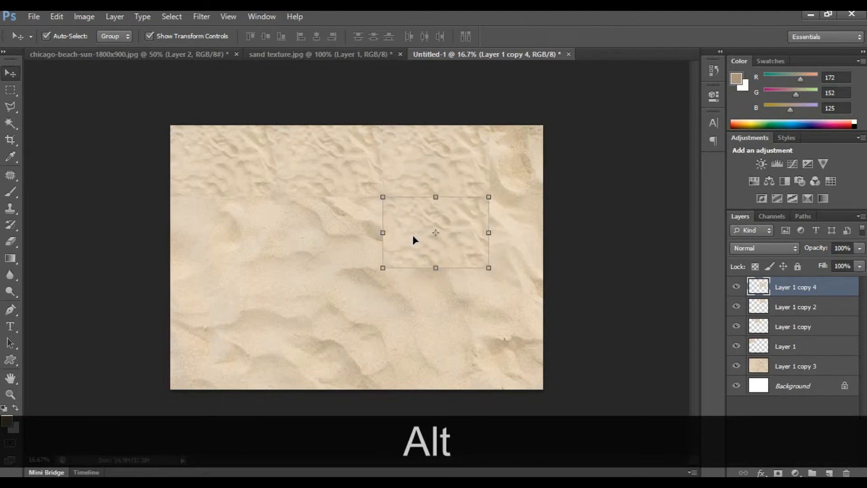
pyautogui.hotkey('alt', 'Return')
pyautogui.hotkey('ctrl', 'z')
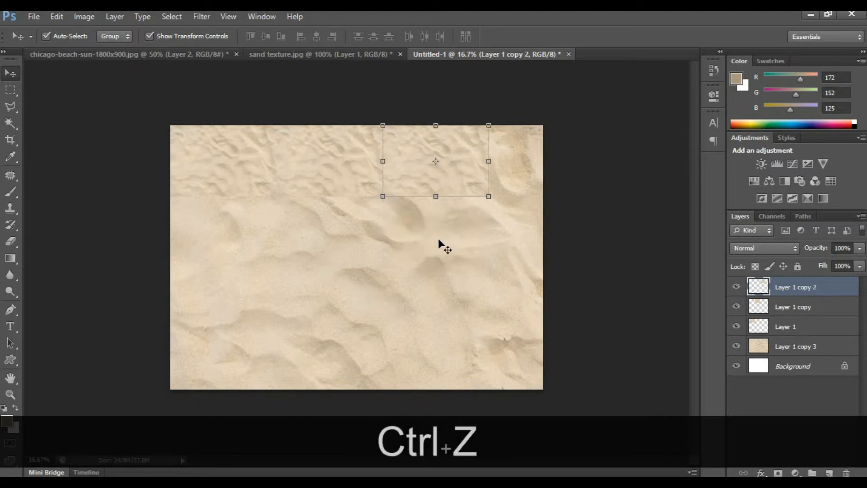
pyautogui.hotkey('ctrl', 'alt', 'z')
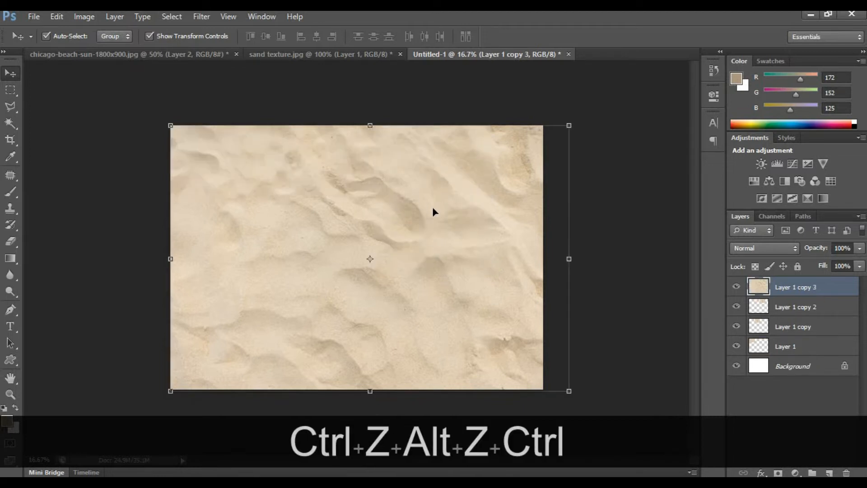
pyautogui.hotkey('ctrl', 'alt', 'z')
pyautogui.moveTo(418, 195); pyautogui.dragTo(421, 264)
pyautogui.hotkey('ctrl', 'z')
# Duplicate the upper row of three sand tiles and place the copies directly beneath it, offset slightly to the right.
pyautogui.keyDown('shift'); pyautogui.click(397, 180); pyautogui.keyUp('shift')
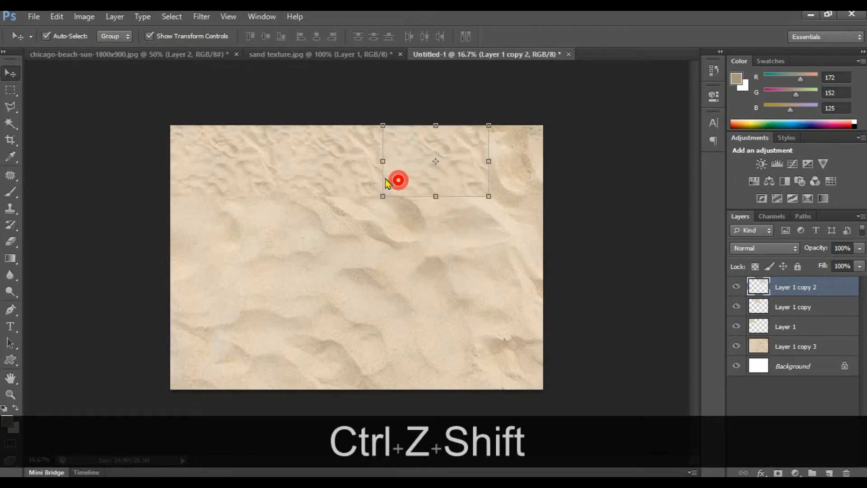
pyautogui.click(452, 200)
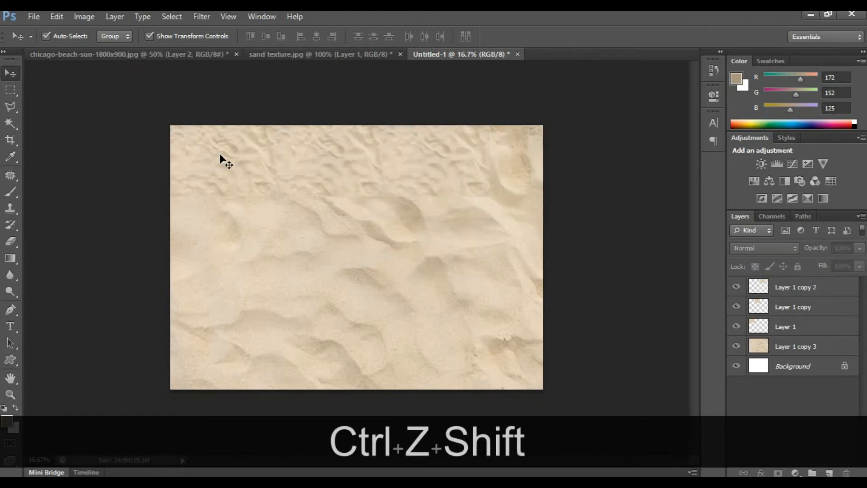
pyautogui.click(292, 161)
pyautogui.keyDown('shift'); pyautogui.click(422, 164); pyautogui.keyUp('shift')
pyautogui.keyDown('shift'); pyautogui.click(406, 182); pyautogui.keyUp('shift')
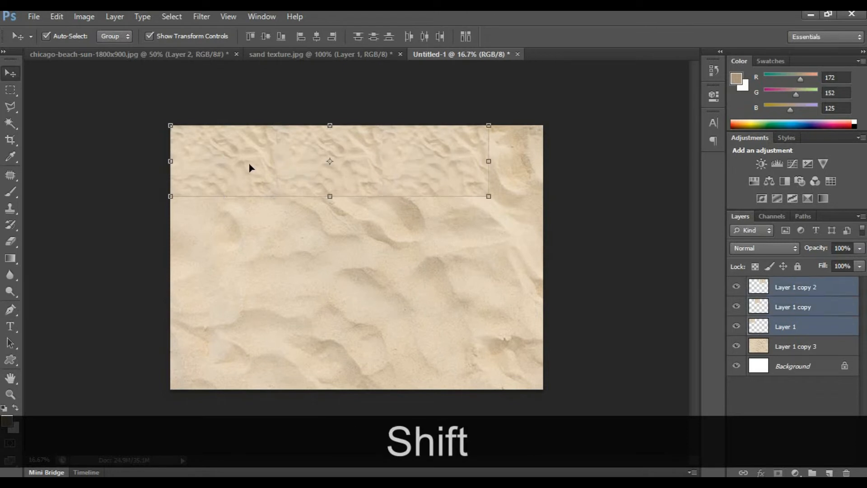
pyautogui.moveTo(407, 170); pyautogui.dragTo(427, 233)
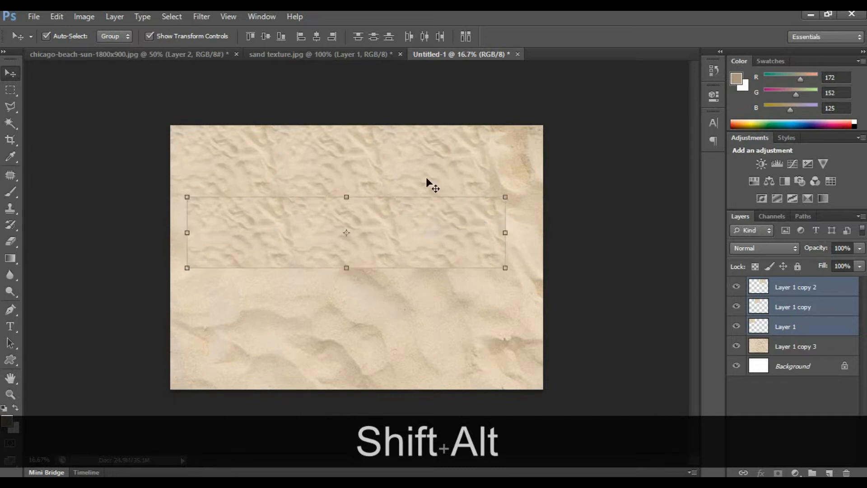
# Duplicate all six sand tiles together and place the copies over the lower half of the canvas, offset further to the right.
pyautogui.click(426, 164)
pyautogui.keyDown('shift'); pyautogui.click(340, 162); pyautogui.keyUp('shift')
pyautogui.keyDown('shift'); pyautogui.click(243, 161); pyautogui.keyUp('shift')
pyautogui.keyDown('shift'); pyautogui.click(254, 221); pyautogui.keyUp('shift')
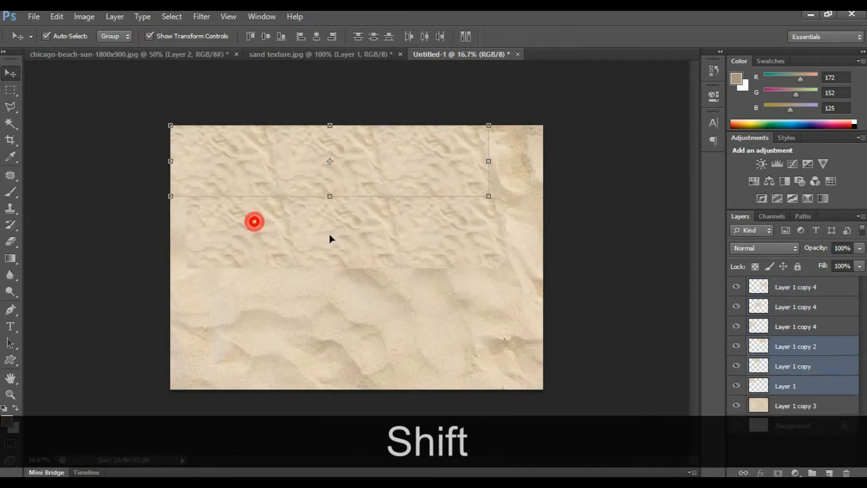
pyautogui.keyDown('shift'); pyautogui.click(330, 234); pyautogui.keyUp('shift')
pyautogui.keyDown('shift'); pyautogui.click(427, 234); pyautogui.keyUp('shift')
pyautogui.moveTo(427, 234); pyautogui.dragTo(464, 375)
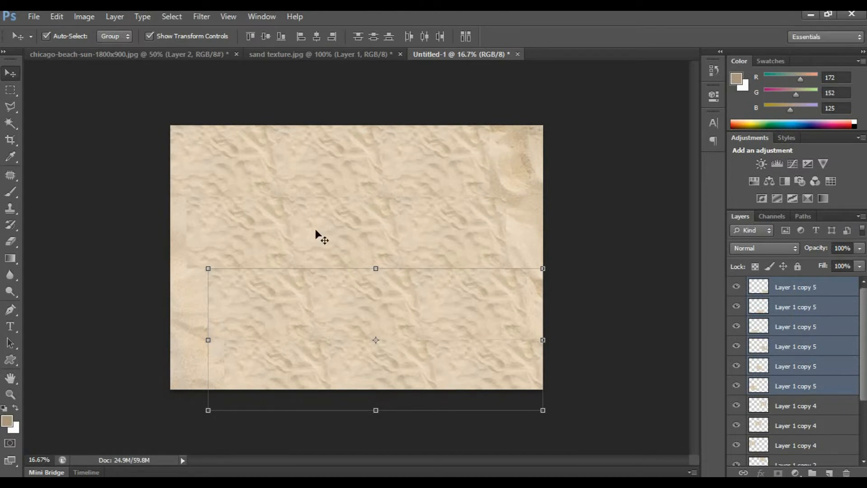
pyautogui.press('Return')
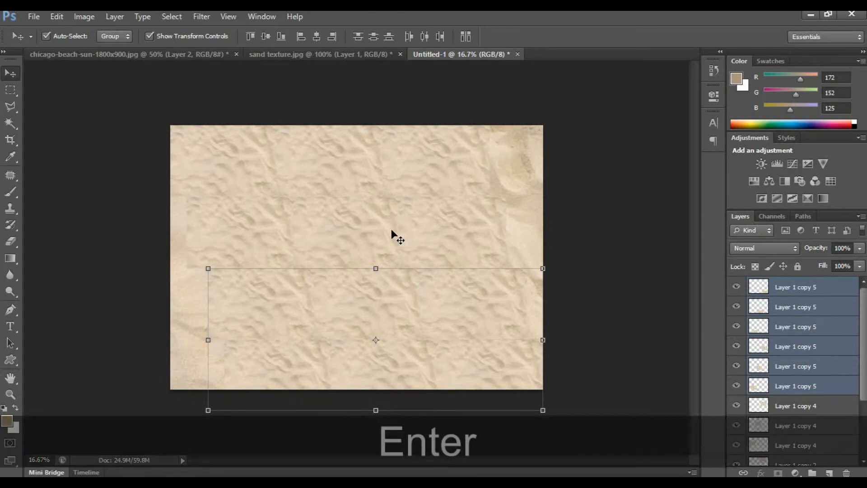
# Create a new layer group above all the small sand tile layers.
pyautogui.click(446, 202)
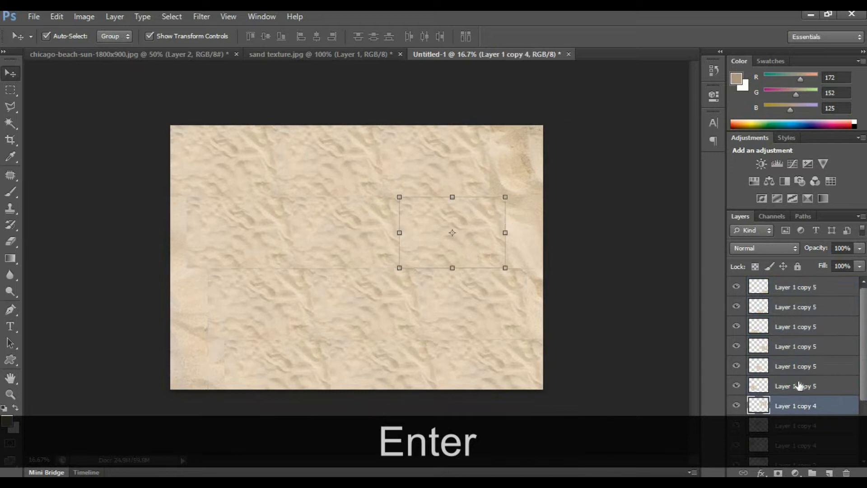
pyautogui.click(795, 285)
pyautogui.scroll(-1, 806, 364)
pyautogui.scroll(-3, 806, 364)
pyautogui.keyDown('shift'); pyautogui.click(797, 429); pyautogui.keyUp('shift')
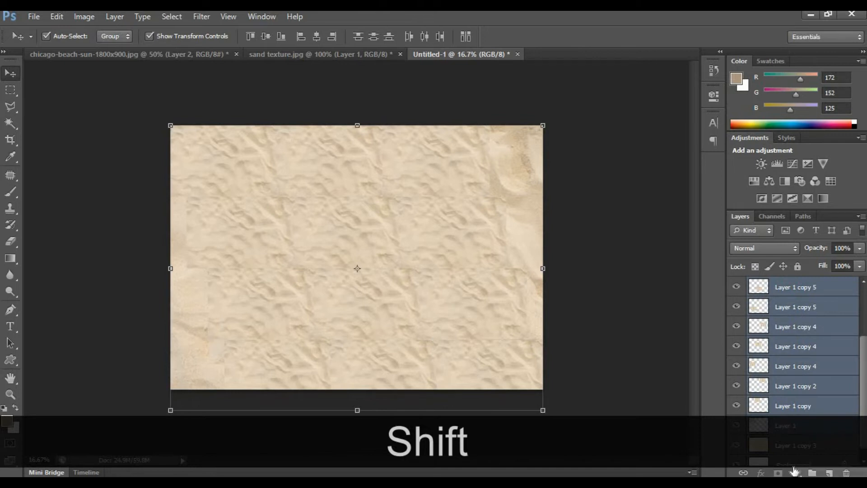
pyautogui.click(813, 473)
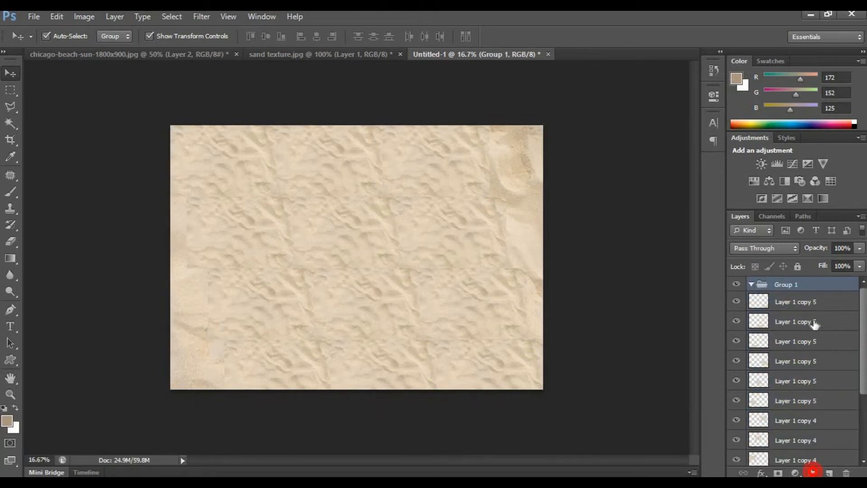
# Move every small sand tile layer down to Layer 1 into Group 1 and collapse the group.
pyautogui.hotkey('ctrl', 'z')
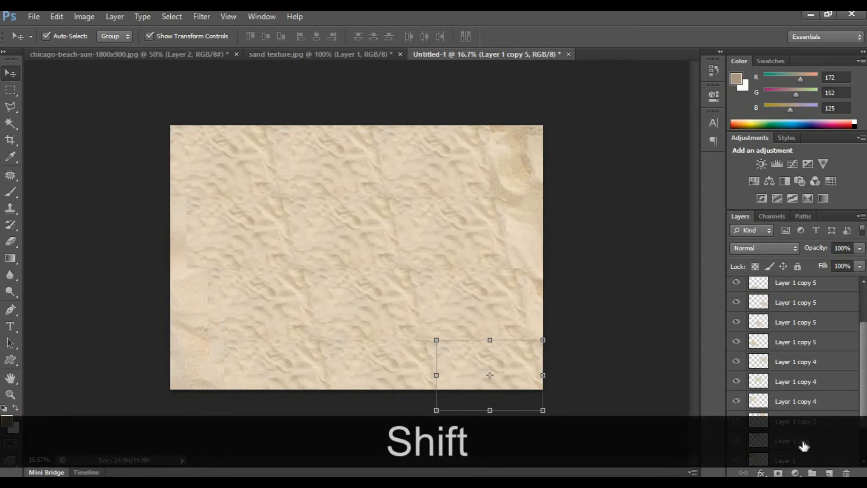
pyautogui.scroll(-2, 796, 455)
pyautogui.keyDown('shift'); pyautogui.click(805, 423); pyautogui.keyUp('shift')
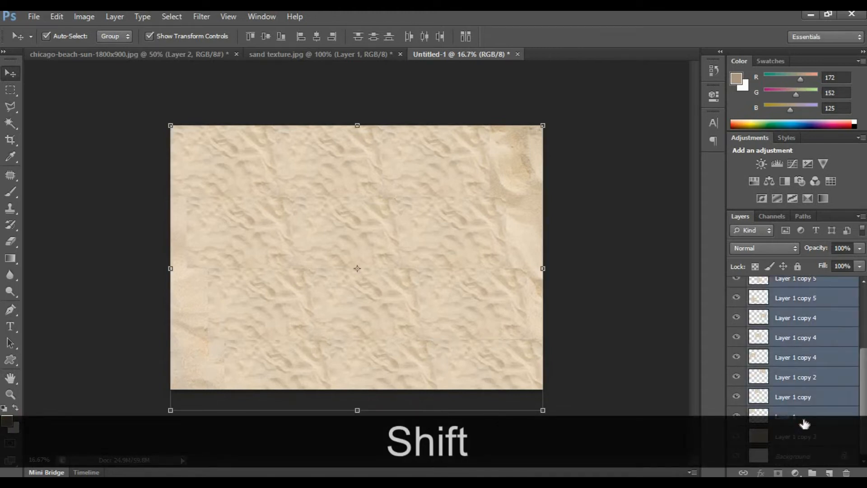
pyautogui.scroll(2, 815, 291)
pyautogui.scroll(2, 799, 314)
pyautogui.moveTo(798, 301); pyautogui.dragTo(744, 287)
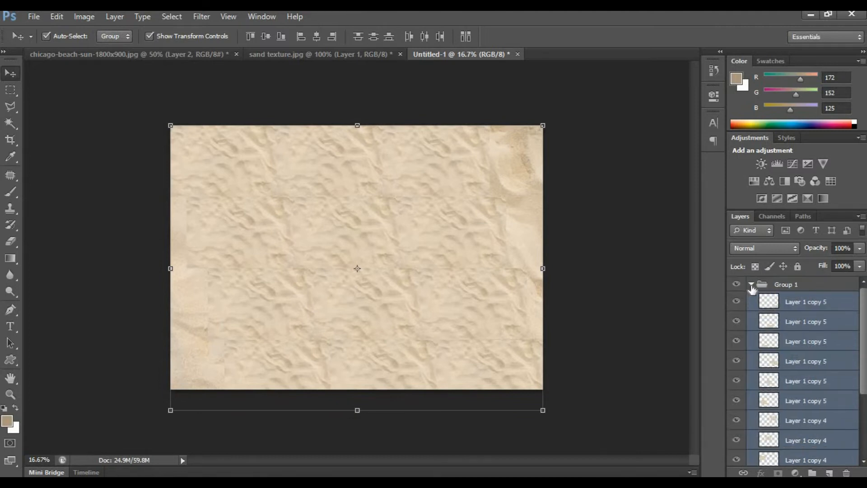
pyautogui.click(751, 285)
# Duplicate Group 1, hide the original group, and merge the copy into a single layer.
pyautogui.click(804, 286)
pyautogui.hotkey('ctrl', 'j')
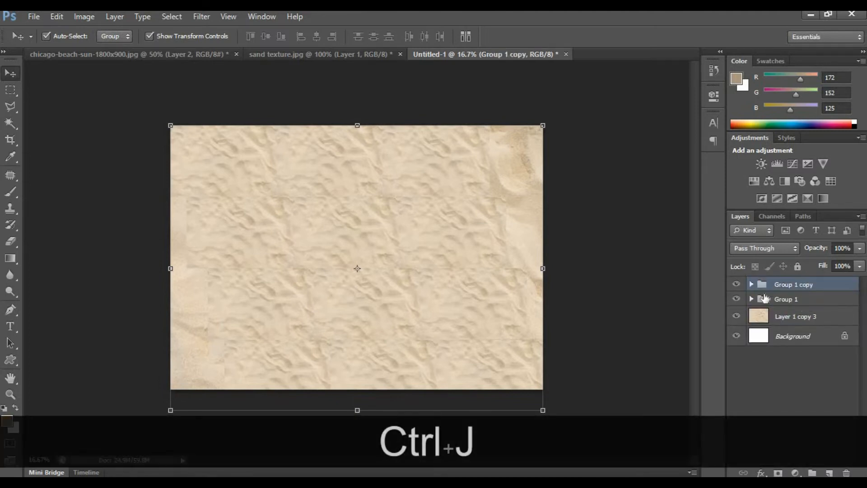
pyautogui.rightClick(807, 289)
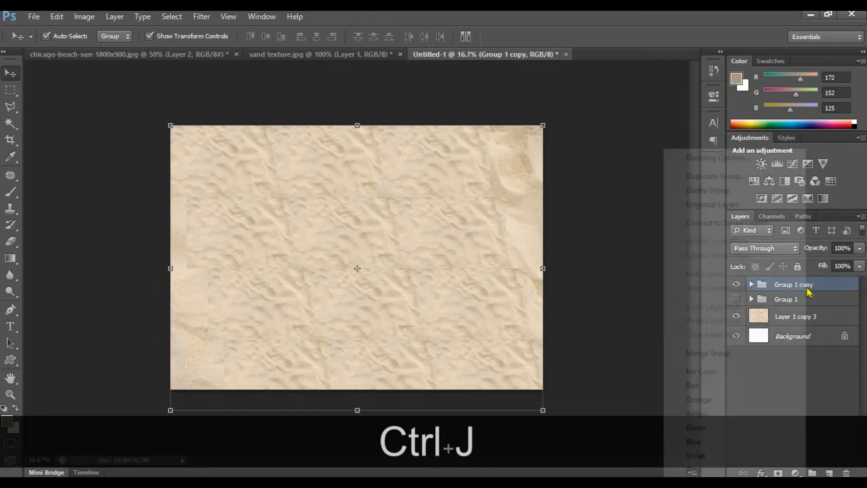
pyautogui.click(699, 353)
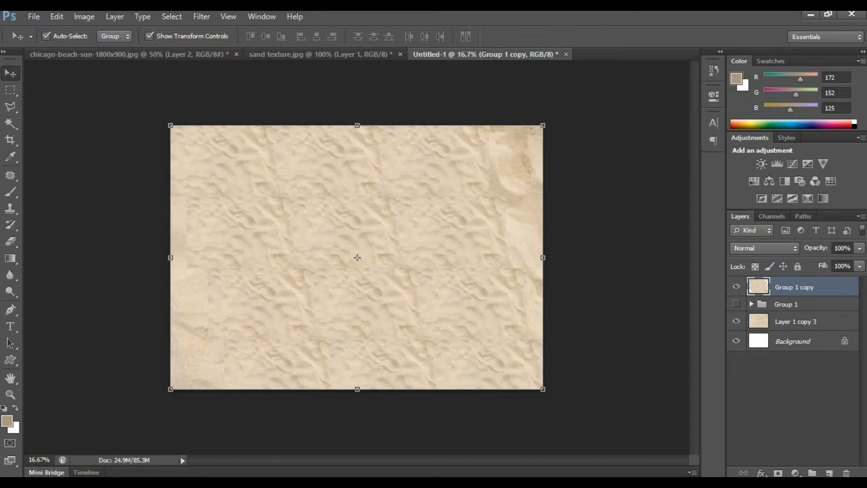
# Use the content-aware Patch tool to cover the upper seam between the second and third tiles and the joint beneath the first two.
pyautogui.click(9, 176)
pyautogui.click(8, 176)
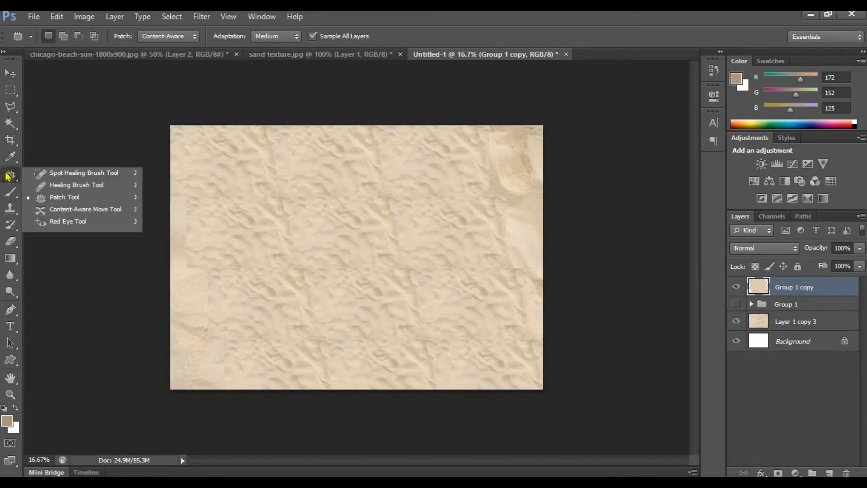
pyautogui.click(46, 199)
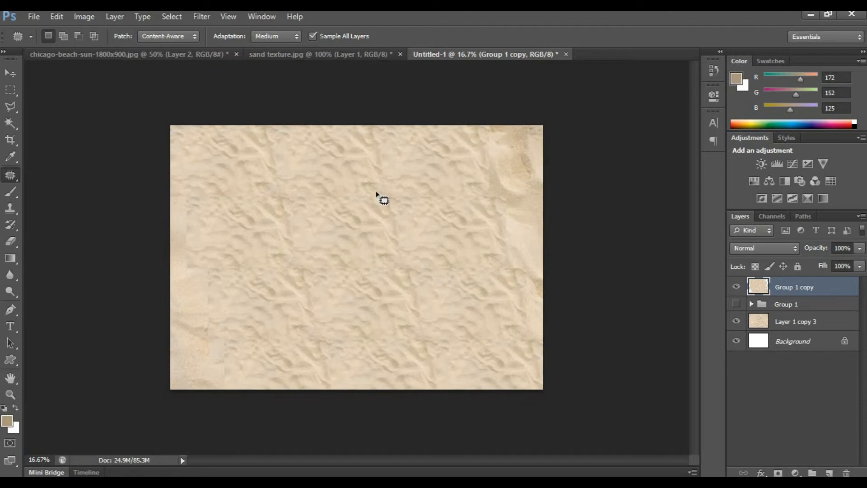
pyautogui.moveTo(374, 190)
pyautogui.mouseDown()
pyautogui.moveTo(368, 147)
pyautogui.moveTo(356, 139)
pyautogui.moveTo(363, 120)
pyautogui.moveTo(390, 165)
pyautogui.moveTo(397, 202)
pyautogui.moveTo(382, 179)
pyautogui.moveTo(433, 197)
pyautogui.mouseUp()
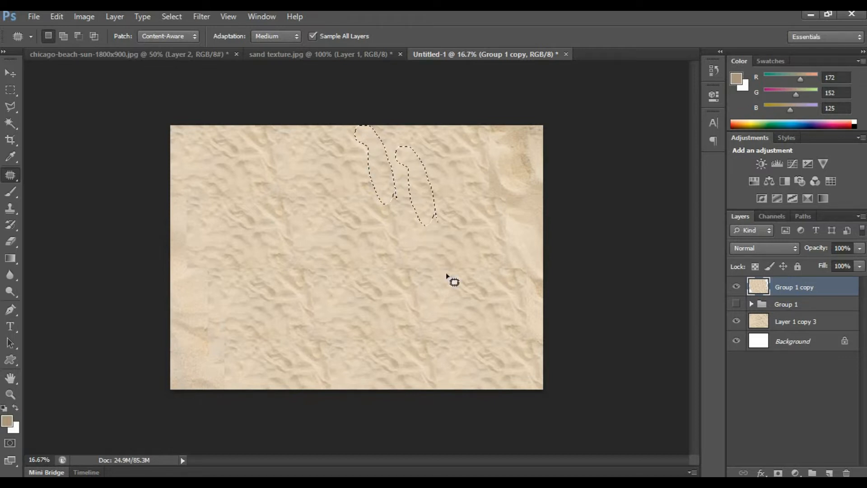
pyautogui.hotkey('ctrl', 'd')
pyautogui.moveTo(289, 179)
pyautogui.mouseDown()
pyautogui.moveTo(254, 235)
pyautogui.moveTo(305, 231)
pyautogui.moveTo(290, 205)
pyautogui.moveTo(340, 238)
pyautogui.moveTo(332, 265)
pyautogui.moveTo(342, 284)
pyautogui.mouseUp()
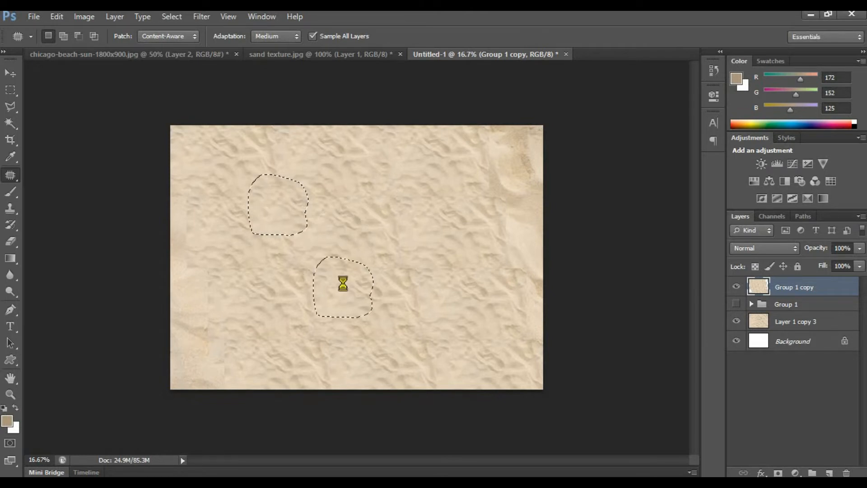
pyautogui.hotkey('ctrl', 'd')
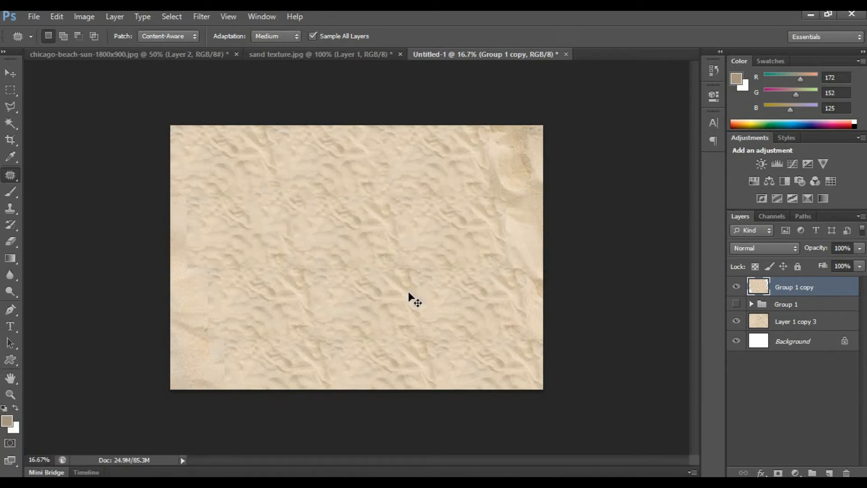
# Patch the ridge between the first two tiles at the upper edge, replacing the first attempt with sand sampled near the canvas centre.
pyautogui.moveTo(287, 150)
pyautogui.mouseDown()
pyautogui.moveTo(288, 176)
pyautogui.moveTo(253, 148)
pyautogui.moveTo(286, 147)
pyautogui.moveTo(502, 242)
pyautogui.moveTo(513, 234)
pyautogui.mouseUp()
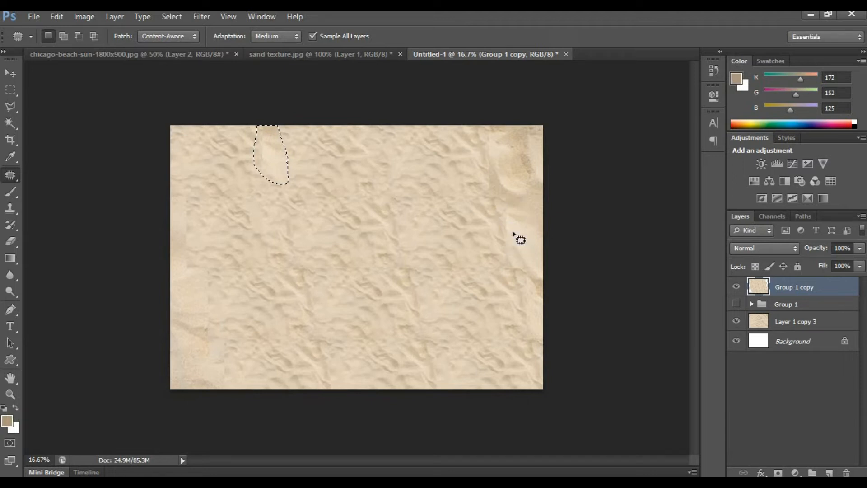
pyautogui.hotkey('ctrl', 'd')
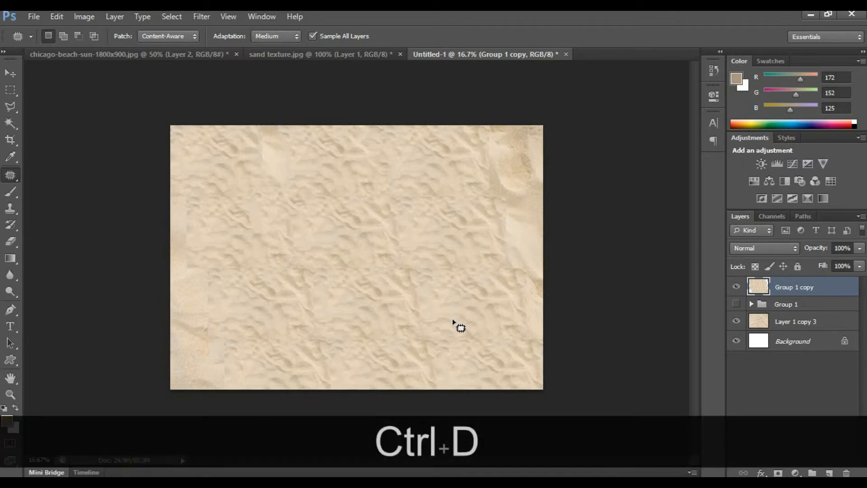
pyautogui.hotkey('ctrl', 'alt', 'z')
pyautogui.hotkey('ctrl', 'alt', 'z')
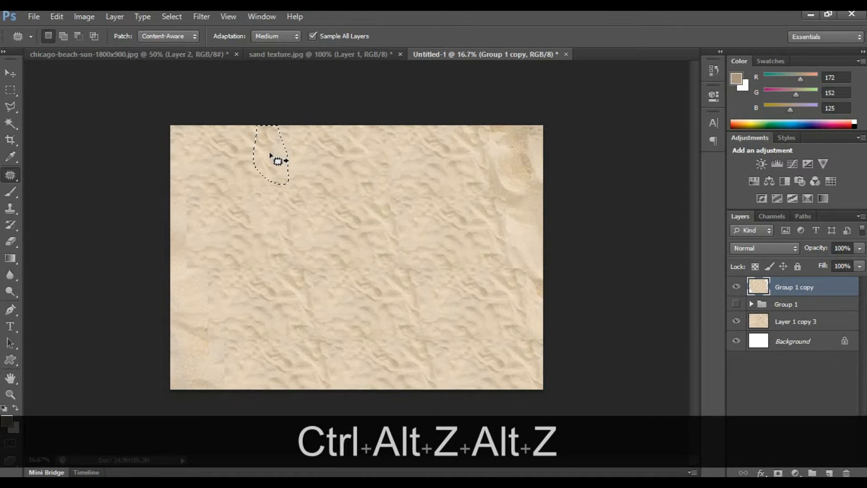
pyautogui.moveTo(318, 222); pyautogui.dragTo(317, 220)
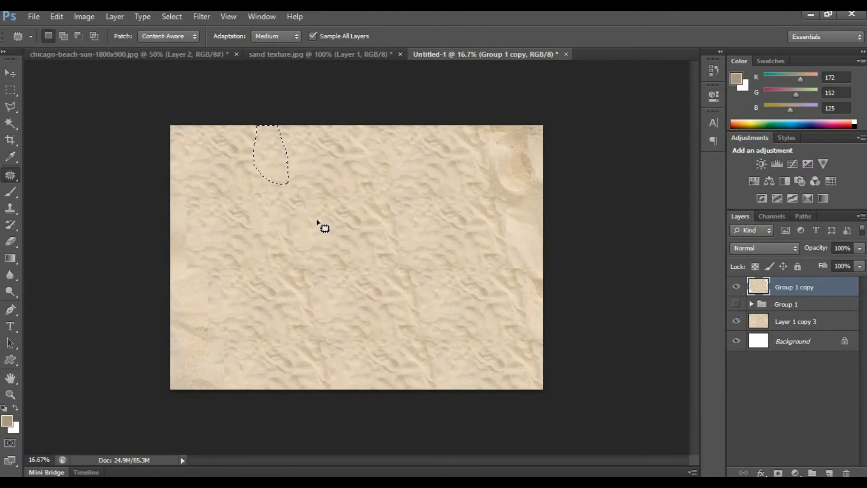
pyautogui.hotkey('ctrl', 'd')
# Patch the diagonal ridges between the second and third tiles in the two lower rows with nearby sand.
pyautogui.moveTo(437, 308)
pyautogui.mouseDown()
pyautogui.moveTo(414, 252)
pyautogui.moveTo(389, 250)
pyautogui.moveTo(388, 306)
pyautogui.moveTo(427, 329)
pyautogui.moveTo(437, 309)
pyautogui.mouseUp()
pyautogui.moveTo(378, 326); pyautogui.dragTo(369, 330)
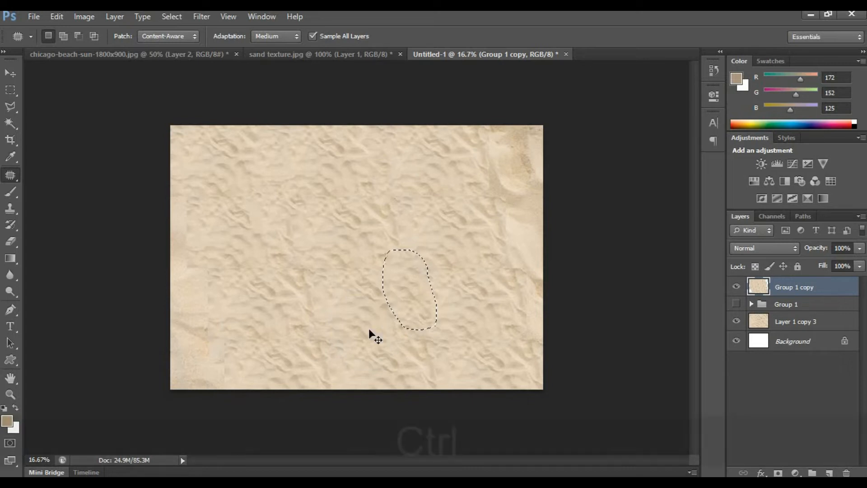
pyautogui.hotkey('ctrl', 'd')
pyautogui.moveTo(446, 330)
pyautogui.mouseDown()
pyautogui.moveTo(396, 372)
pyautogui.moveTo(438, 399)
pyautogui.mouseUp()
pyautogui.moveTo(432, 355); pyautogui.dragTo(442, 291)
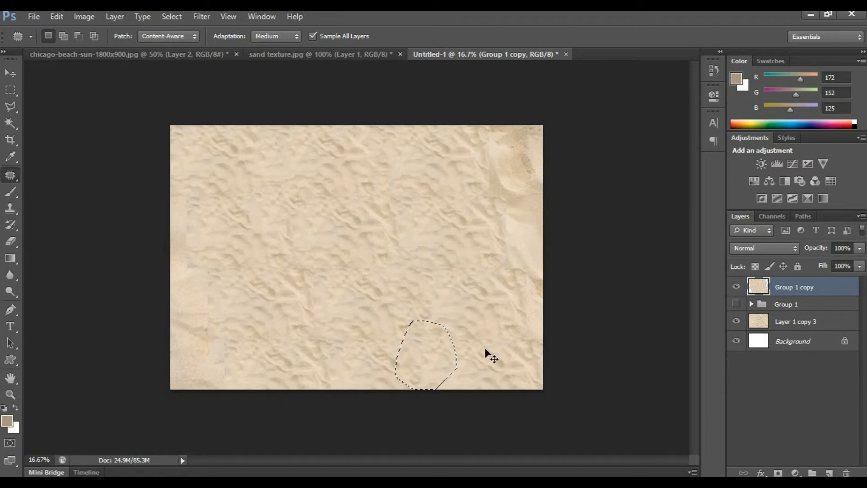
pyautogui.hotkey('ctrl', 'd')
# Patch the long ridge between the first two tiles in the lower rows and the tile edge beside the upper-right sand patch.
pyautogui.moveTo(342, 347)
pyautogui.mouseDown()
pyautogui.moveTo(302, 267)
pyautogui.moveTo(275, 316)
pyautogui.moveTo(321, 392)
pyautogui.moveTo(342, 403)
pyautogui.moveTo(352, 374)
pyautogui.moveTo(329, 356)
pyautogui.moveTo(232, 340)
pyautogui.mouseUp()
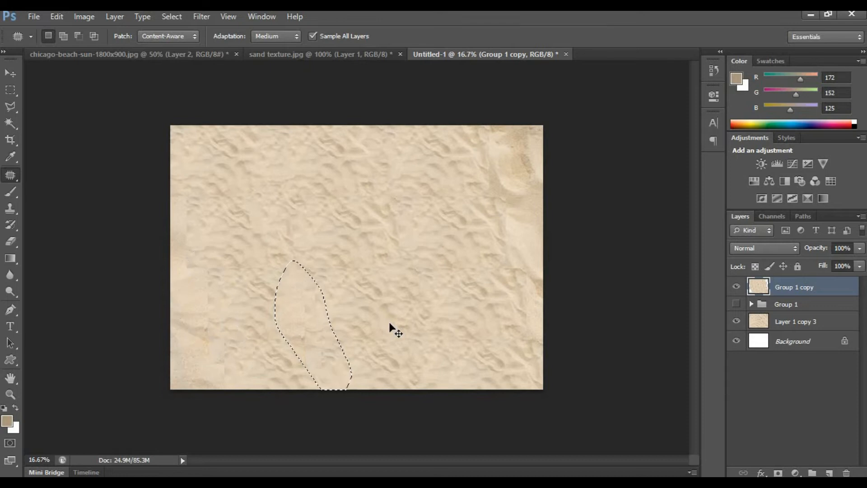
pyautogui.hotkey('ctrl', 'd')
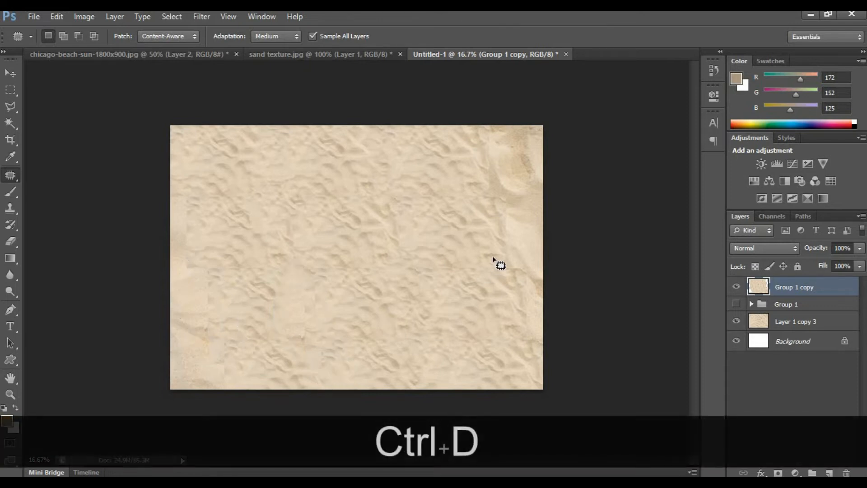
pyautogui.moveTo(471, 198)
pyautogui.mouseDown()
pyautogui.moveTo(482, 164)
pyautogui.moveTo(497, 164)
pyautogui.moveTo(519, 239)
pyautogui.moveTo(499, 260)
pyautogui.mouseUp()
pyautogui.moveTo(492, 228); pyautogui.dragTo(434, 300)
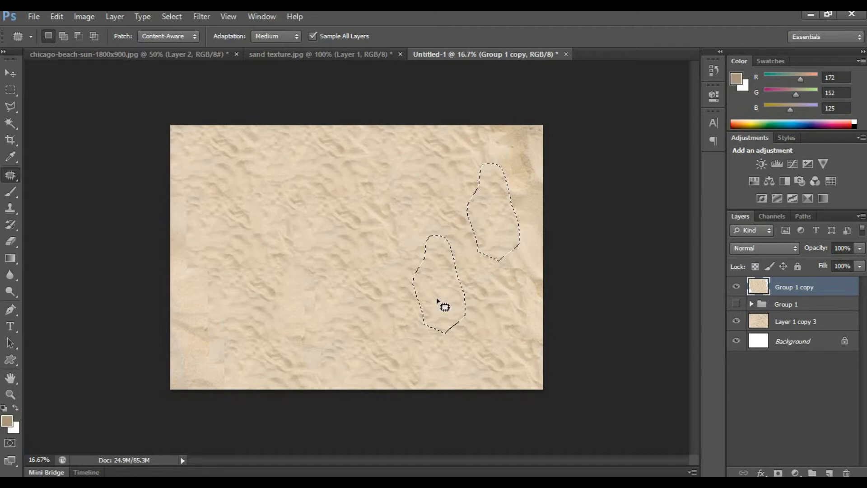
# Patch the tile seam along the right canvas edge, below the upper-right sand patch, with sand sampled nearby, and clear the selection.
pyautogui.hotkey('ctrl', 'd')
pyautogui.moveTo(562, 333)
pyautogui.mouseDown()
pyautogui.moveTo(526, 247)
pyautogui.moveTo(508, 245)
pyautogui.moveTo(512, 305)
pyautogui.moveTo(547, 334)
pyautogui.moveTo(549, 301)
pyautogui.moveTo(483, 311)
pyautogui.moveTo(446, 338)
pyautogui.mouseUp()
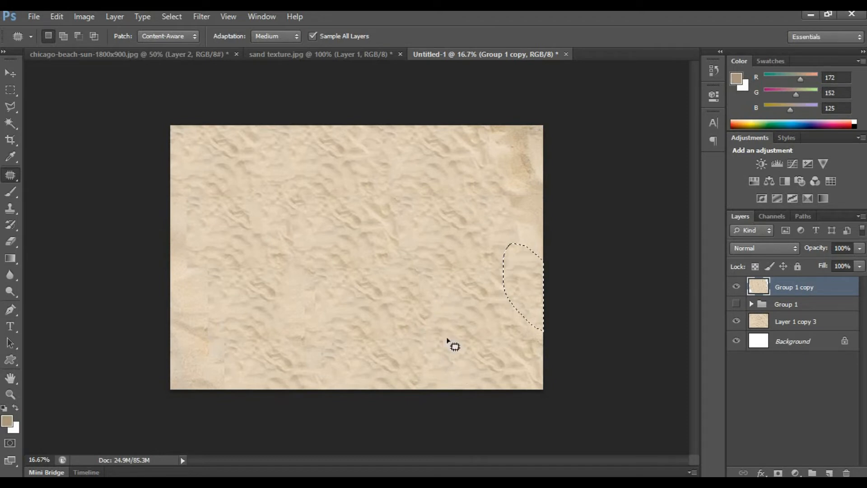
pyautogui.hotkey('ctrl', 'd')
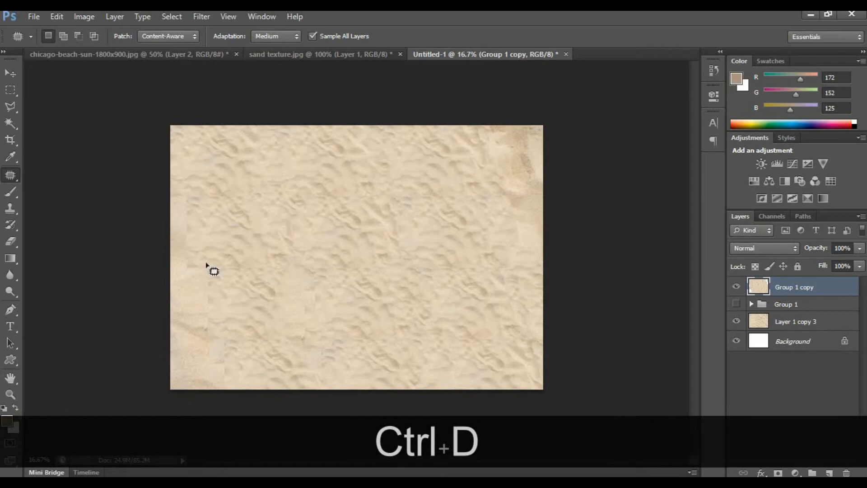
# Flatten the sand texture image, discarding its hidden layers, and duplicate the background layer.
pyautogui.click(790, 308)
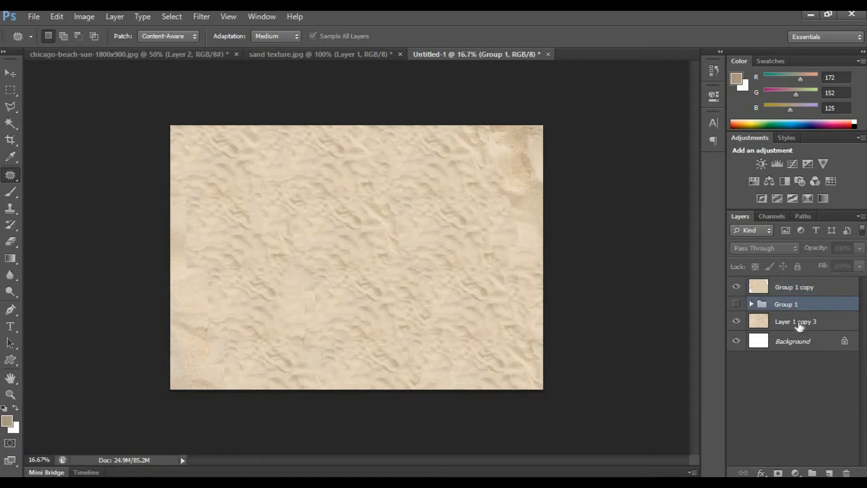
pyautogui.click(799, 343)
pyautogui.rightClick(799, 342)
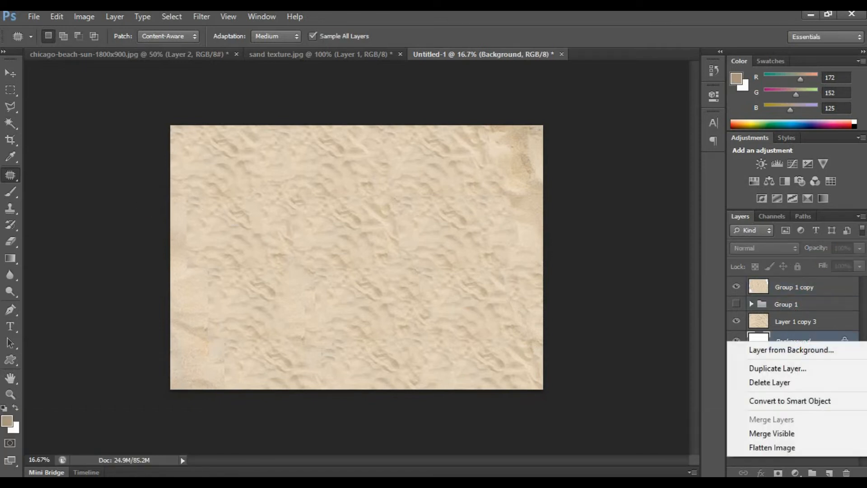
pyautogui.click(783, 447)
pyautogui.click(403, 200)
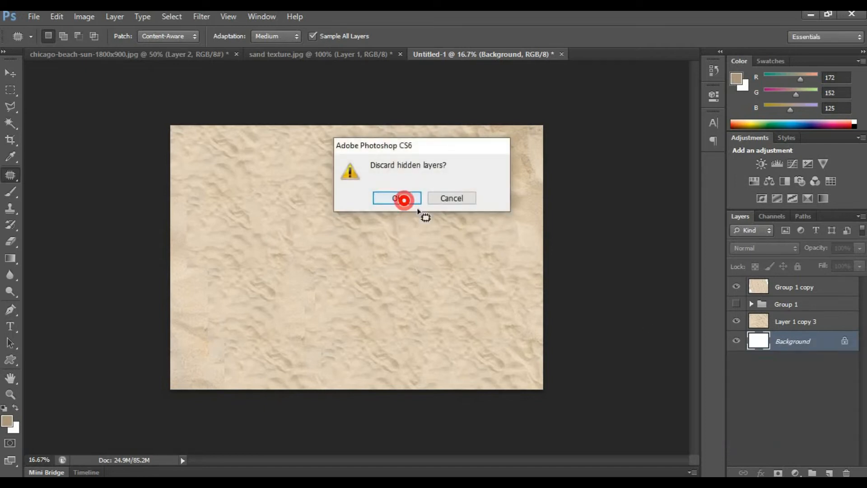
pyautogui.hotkey('ctrl', 'j')
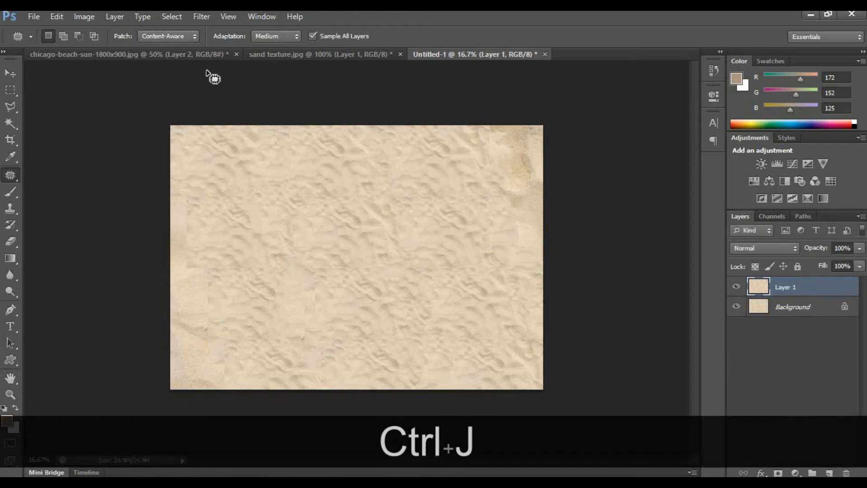
# Move the duplicated sand layer into the chicago-beach-sun-1800x900.jpg document.
pyautogui.click(10, 74)
pyautogui.moveTo(396, 228); pyautogui.dragTo(396, 229)
pyautogui.moveTo(590, 240); pyautogui.dragTo(334, 268)
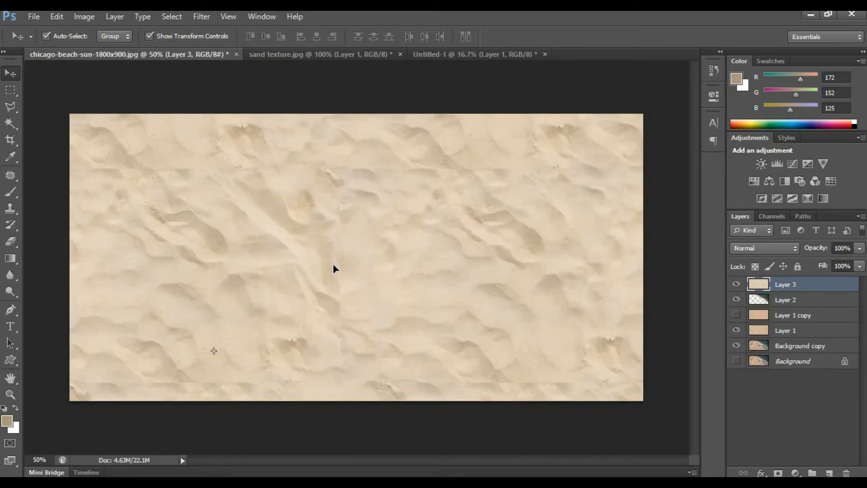
# Scale the imported sand layer proportionally to about 35% so that it fits within the beach photo.
pyautogui.press('ctrl')
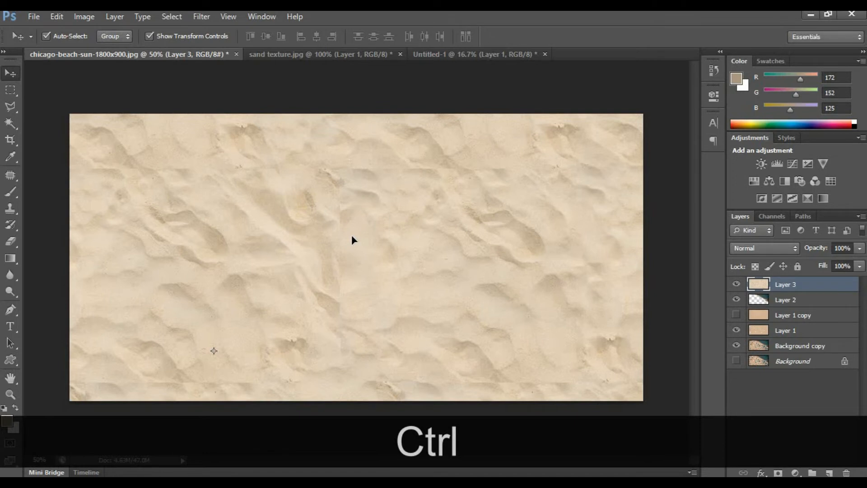
pyautogui.hotkey('ctrl', '-')
pyautogui.hotkey('ctrl', '-')
pyautogui.hotkey('ctrl', '-')
pyautogui.hotkey('ctrl', '-')
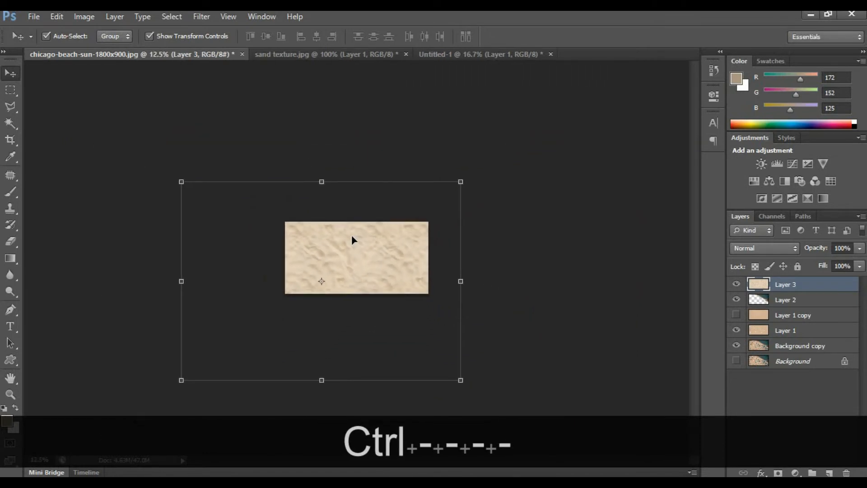
pyautogui.moveTo(182, 379); pyautogui.dragTo(304, 292)
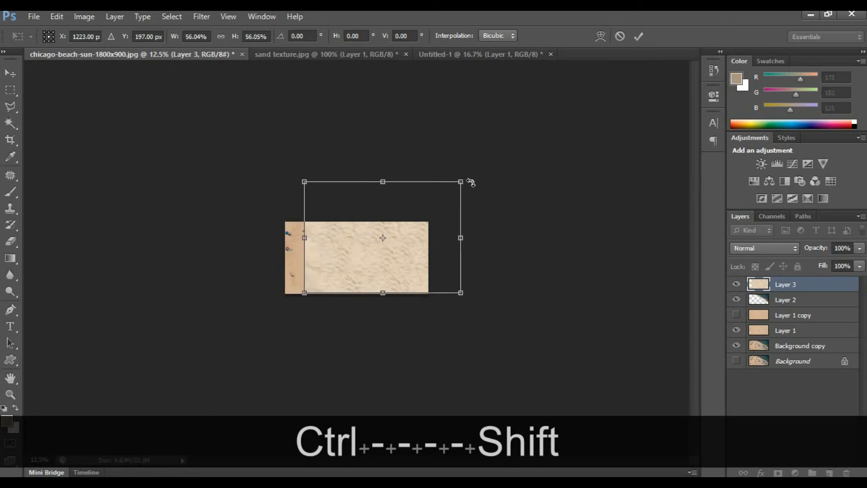
pyautogui.moveTo(461, 182); pyautogui.dragTo(408, 233)
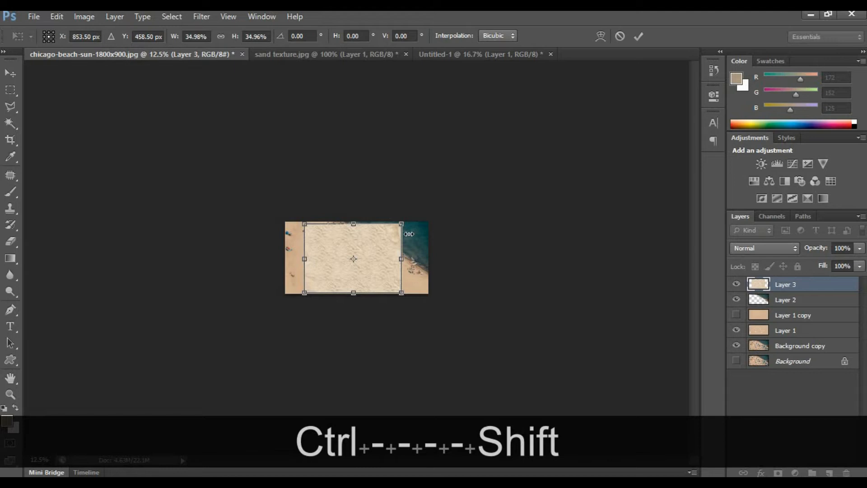
pyautogui.press('Return')
# Move the sand layer slightly towards the sea and enlarge it proportionally to about 106% to span the photo's height.
pyautogui.click(10, 394)
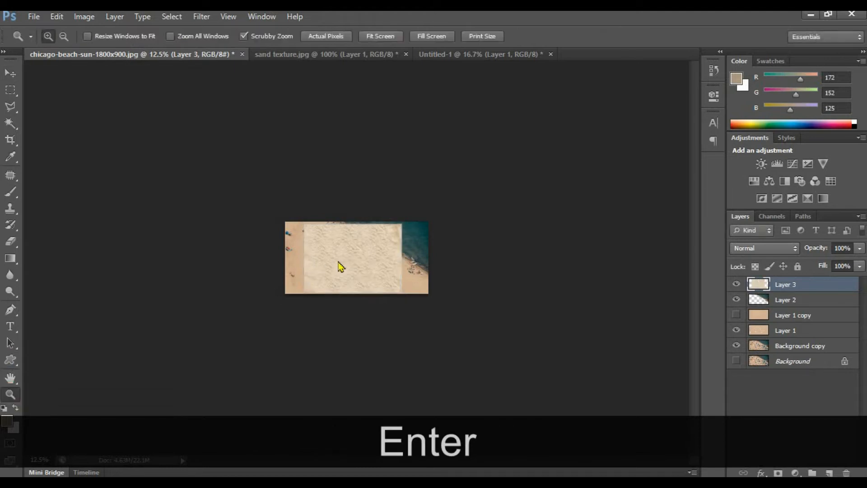
pyautogui.rightClick(340, 266)
pyautogui.click(360, 269)
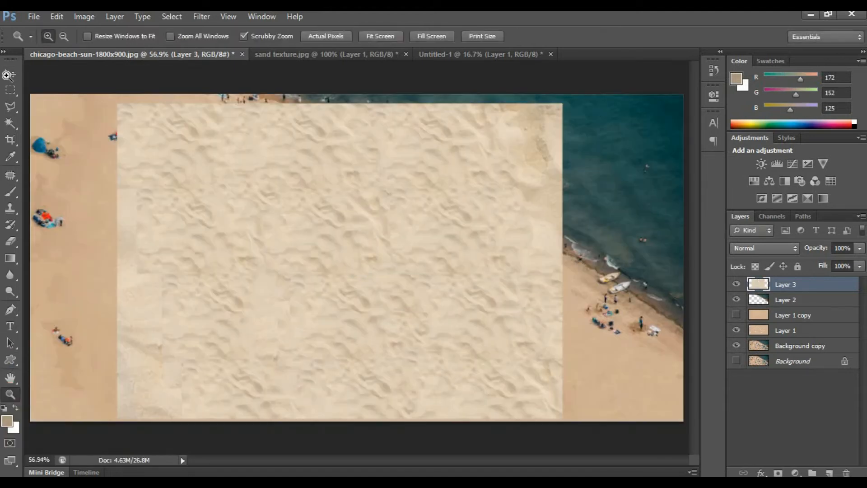
pyautogui.click(9, 74)
pyautogui.moveTo(312, 176); pyautogui.dragTo(356, 162)
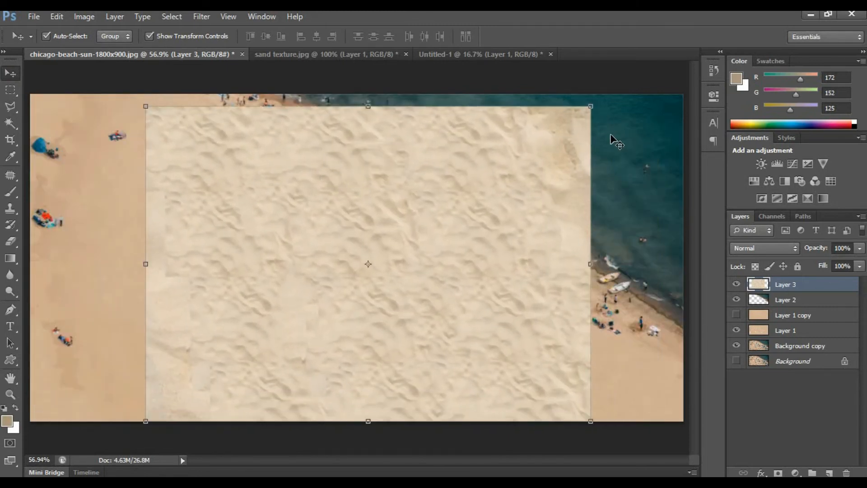
pyautogui.moveTo(590, 106); pyautogui.dragTo(650, 119)
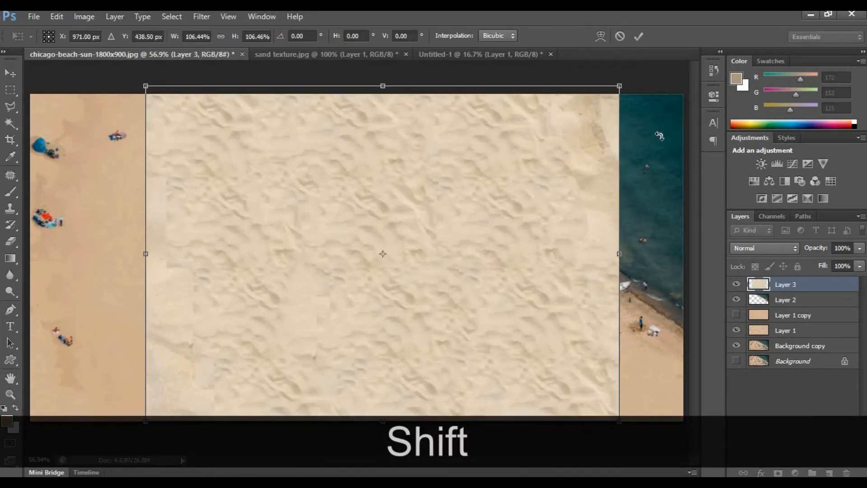
pyautogui.hotkey('shift', 'Return')
# Convert the sand layer, Layer 3, to a smart object.
pyautogui.rightClick(785, 296)
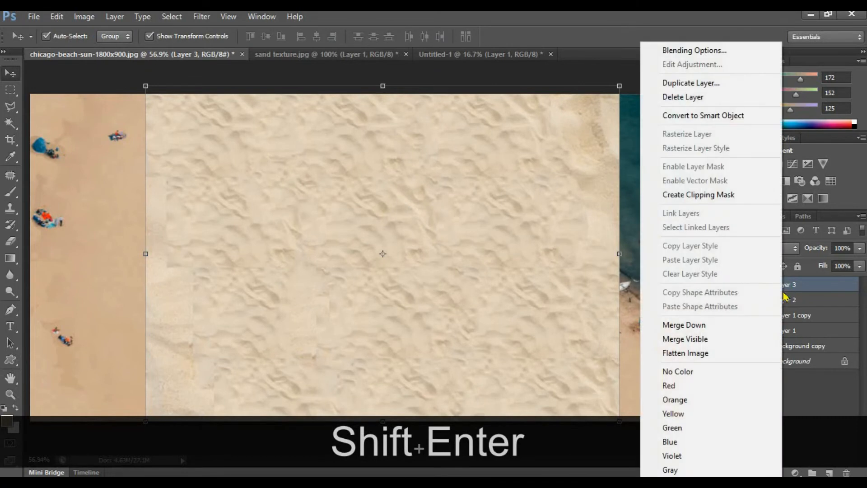
pyautogui.click(722, 116)
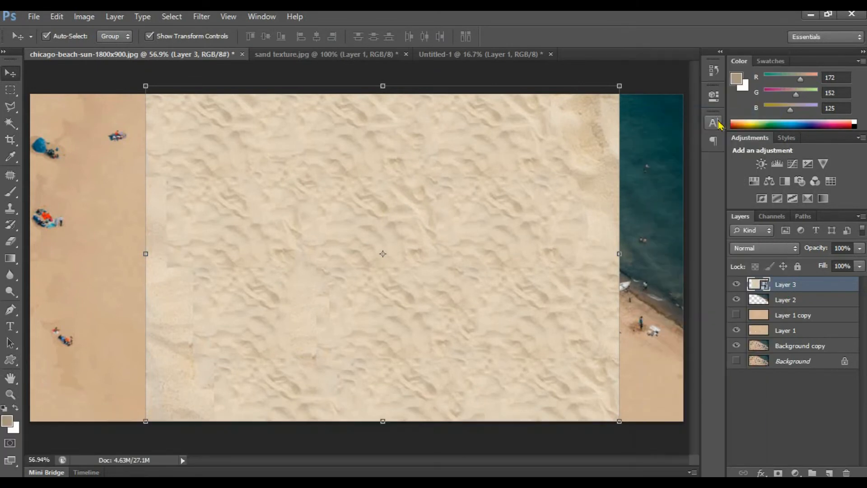
pyautogui.press('shift')
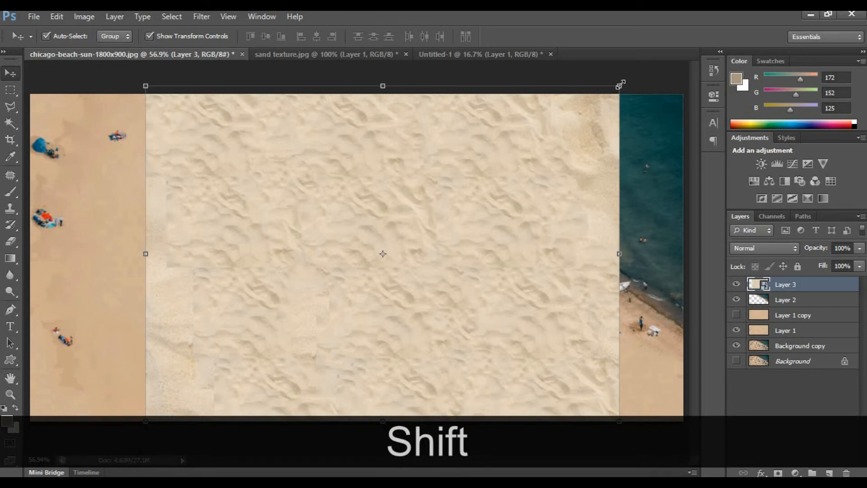
# Duplicate Layer 3, hide the original, and rasterize the copy.
pyautogui.hotkey('shift', 'ctrl', 'j')
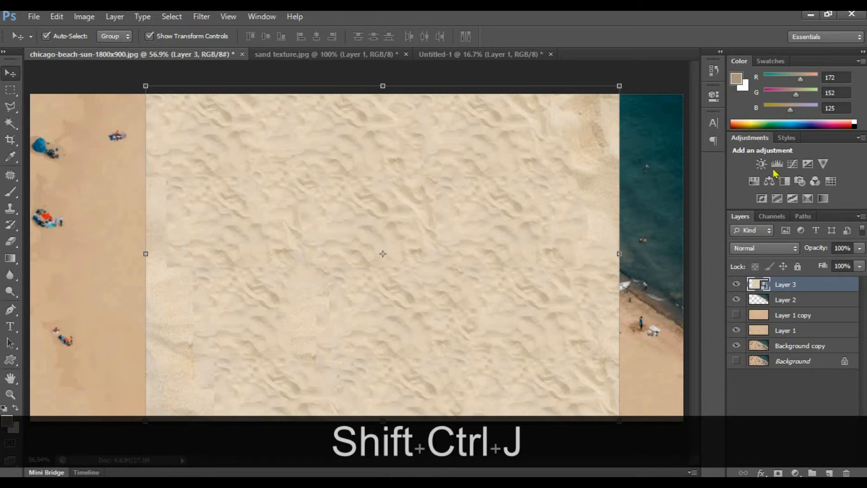
pyautogui.rightClick(807, 285)
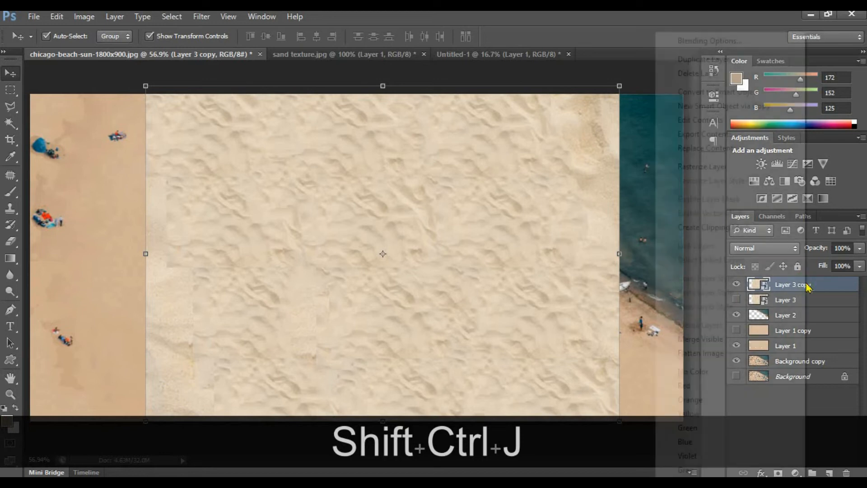
pyautogui.click(708, 166)
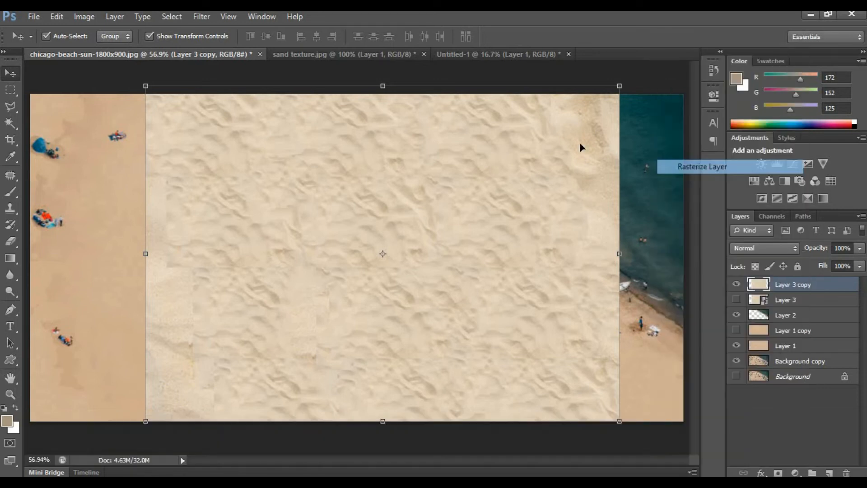
# Shrink the sand copy onto the upper-left part of the beach and distort its corners into a perspective shape widening downward.
pyautogui.moveTo(619, 86); pyautogui.dragTo(265, 111)
pyautogui.press('Return')
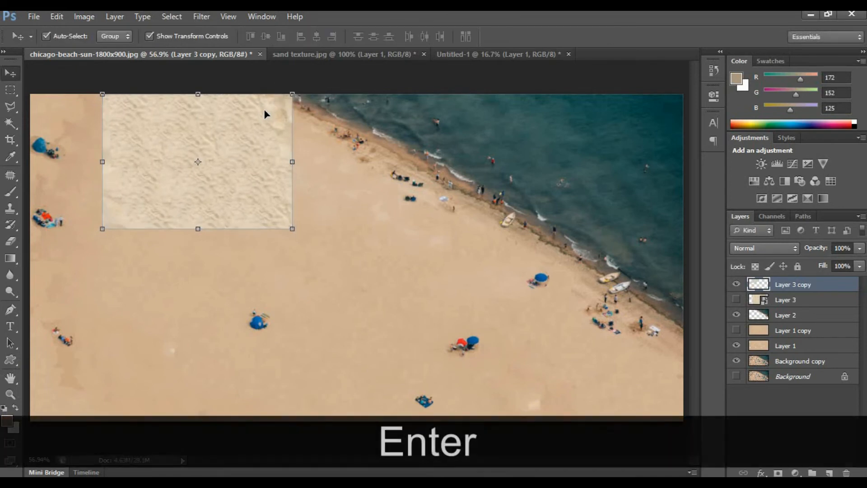
pyautogui.press('ctrl')
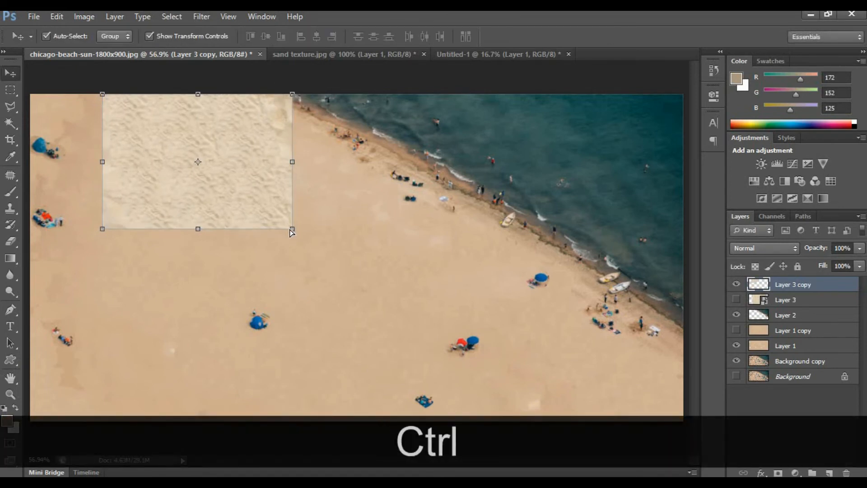
pyautogui.moveTo(292, 229); pyautogui.dragTo(333, 220)
pyautogui.moveTo(102, 228); pyautogui.dragTo(85, 264)
pyautogui.moveTo(100, 101)
pyautogui.mouseDown()
pyautogui.moveTo(93, 112)
pyautogui.moveTo(76, 96)
pyautogui.moveTo(87, 102)
pyautogui.mouseUp()
pyautogui.moveTo(336, 221); pyautogui.dragTo(312, 251)
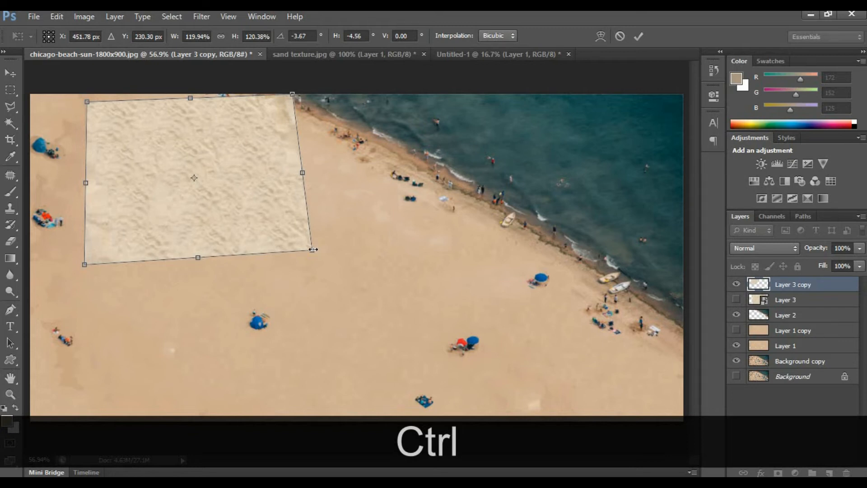
pyautogui.hotkey('ctrl', 'Return')
# Try placing a duplicate of the distorted sand patch farther down the beach and undo it.
pyautogui.click(380, 218)
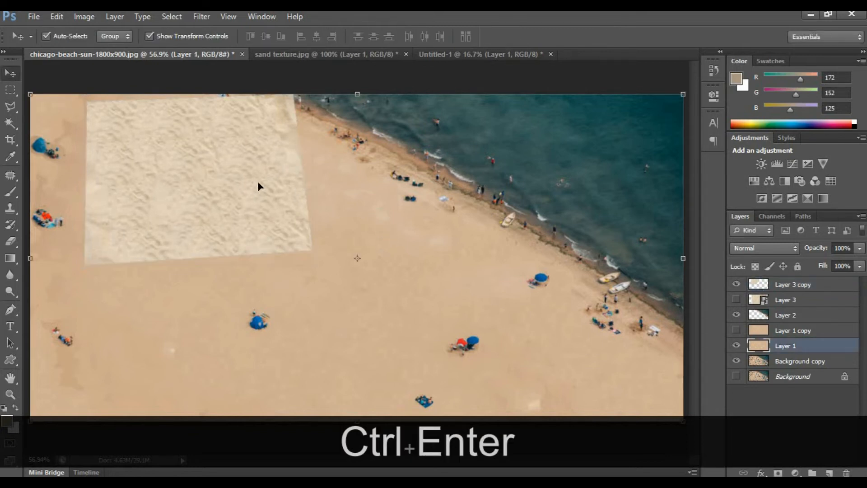
pyautogui.click(258, 181)
pyautogui.press('alt')
pyautogui.moveTo(248, 165); pyautogui.dragTo(468, 269)
pyautogui.hotkey('ctrl', 'alt', 'z')
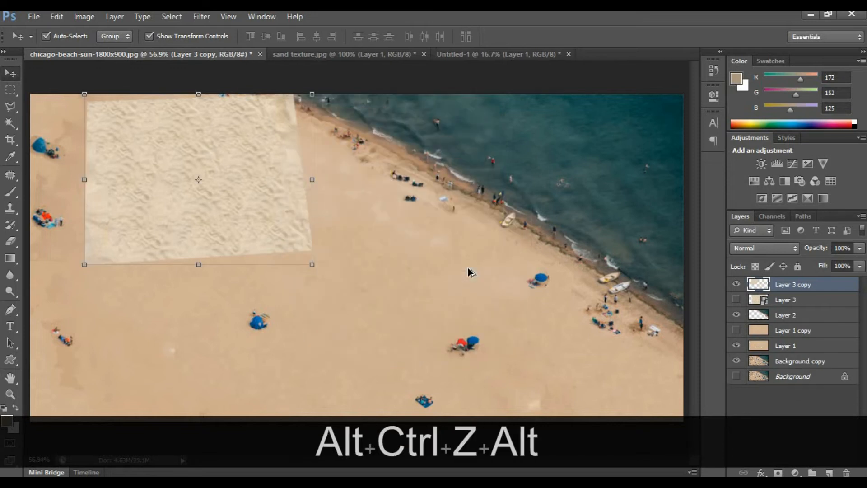
# Try out various blend modes on the distorted sand patch, Layer 3 copy, and settle on Luminosity.
pyautogui.click(775, 250)
pyautogui.click(760, 165)
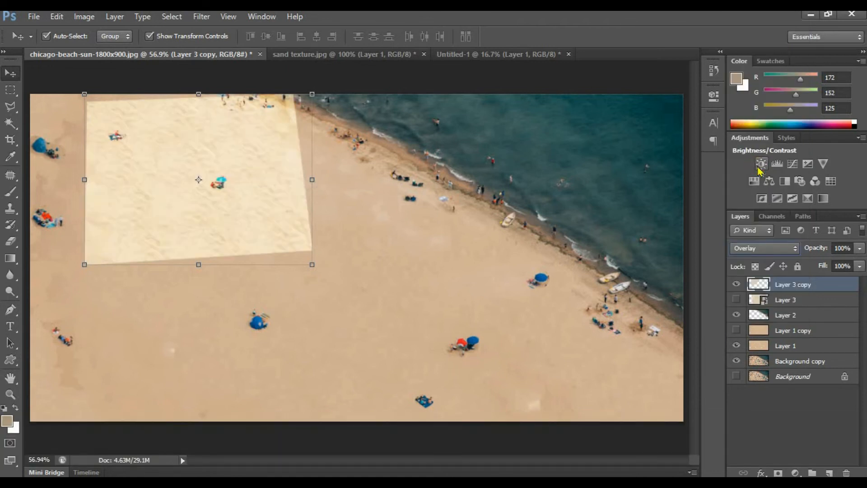
pyautogui.press('Down')
pyautogui.press('Down')
pyautogui.press('Up')
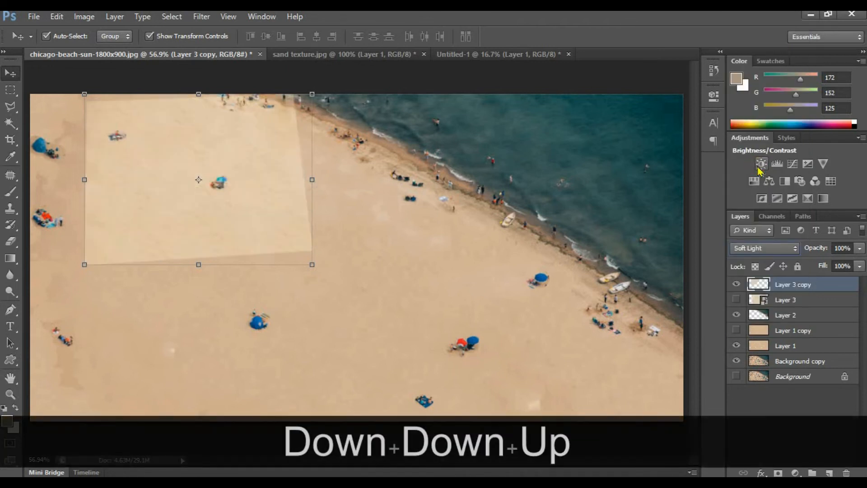
pyautogui.press('Up')
pyautogui.press('Up')
pyautogui.press('Up')
pyautogui.press('Up')
pyautogui.press('Up')
pyautogui.press('Up')
pyautogui.press('Up')
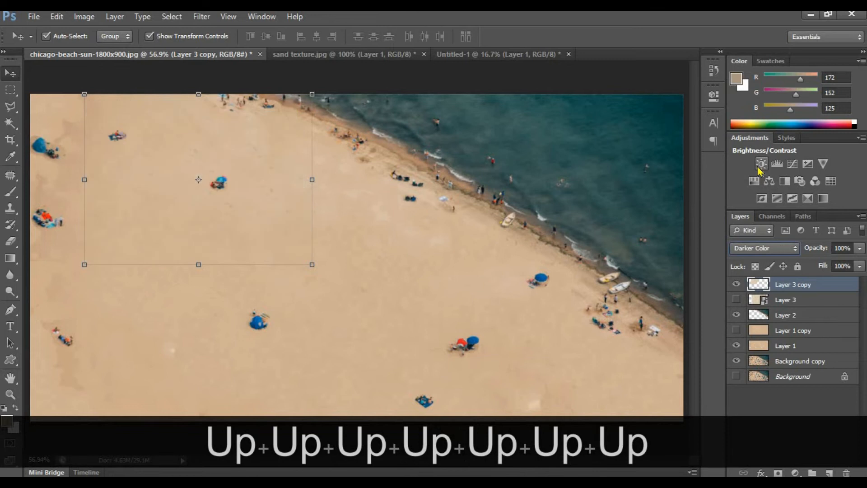
pyautogui.press('Up')
pyautogui.press('Down')
pyautogui.press('Up')
pyautogui.press('Up')
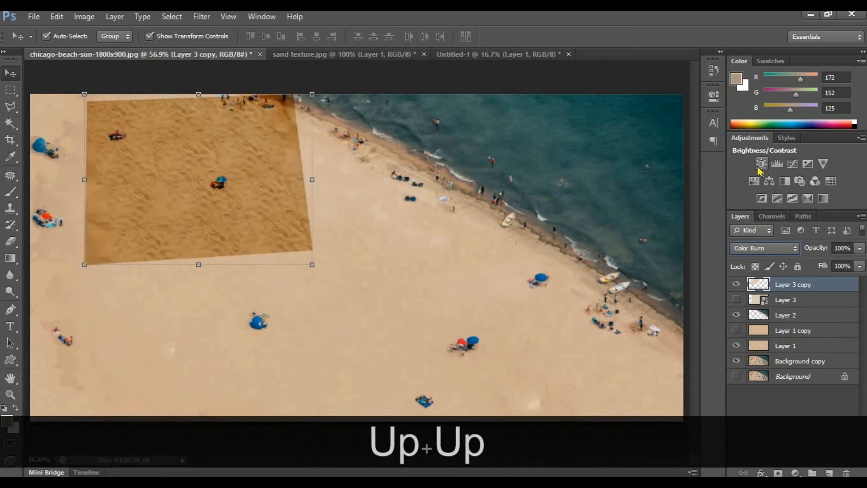
pyautogui.press('Up')
pyautogui.press('Down')
pyautogui.press('Down')
pyautogui.press('Down')
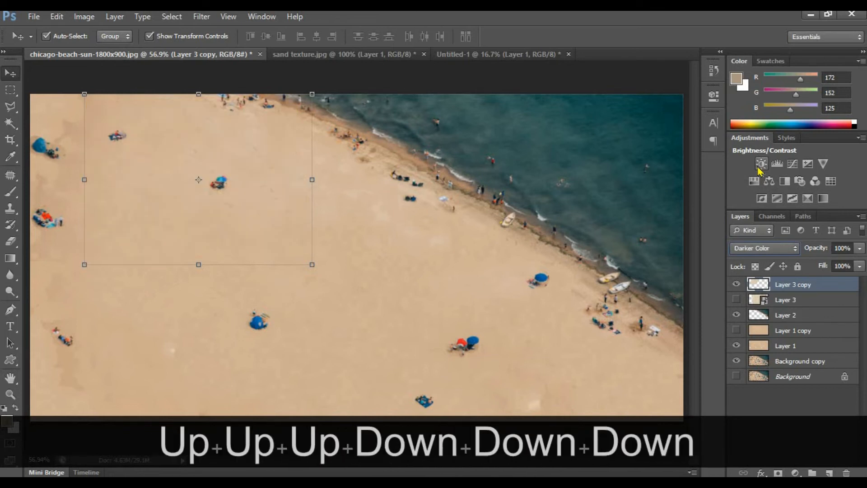
pyautogui.press('Up')
pyautogui.press('Up')
pyautogui.press('Up')
pyautogui.press('Up')
pyautogui.press('Up')
pyautogui.press('Down')
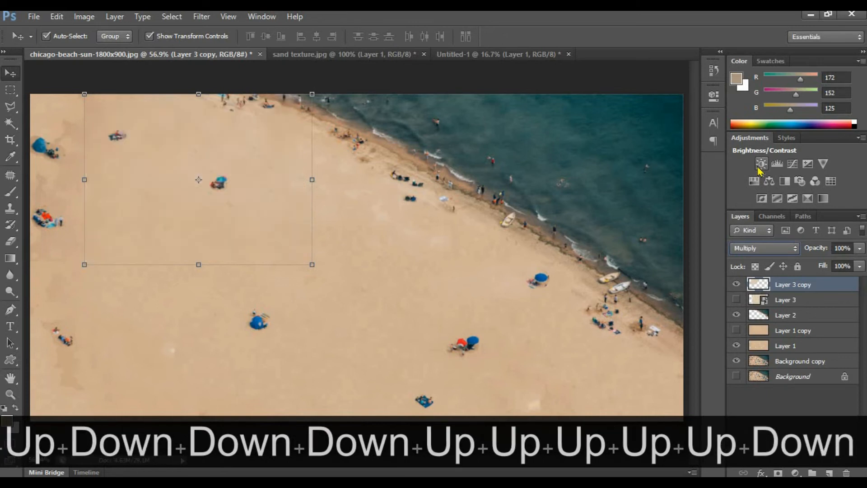
pyautogui.press('Down')
pyautogui.press('Up')
pyautogui.press('Up')
pyautogui.press('Up')
pyautogui.press('Up')
pyautogui.press('Up')
pyautogui.press('Up')
pyautogui.press('Up')
pyautogui.press('Up')
pyautogui.press('Up')
pyautogui.press('Up')
pyautogui.press('Up')
pyautogui.press('Up')
pyautogui.press('Up')
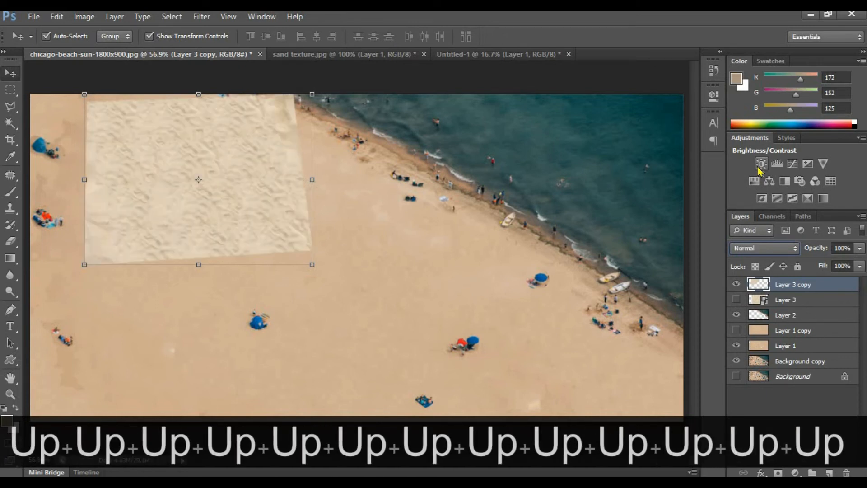
pyautogui.press('Down')
pyautogui.press('Down')
pyautogui.press('Down')
pyautogui.press('Down')
pyautogui.press('Down')
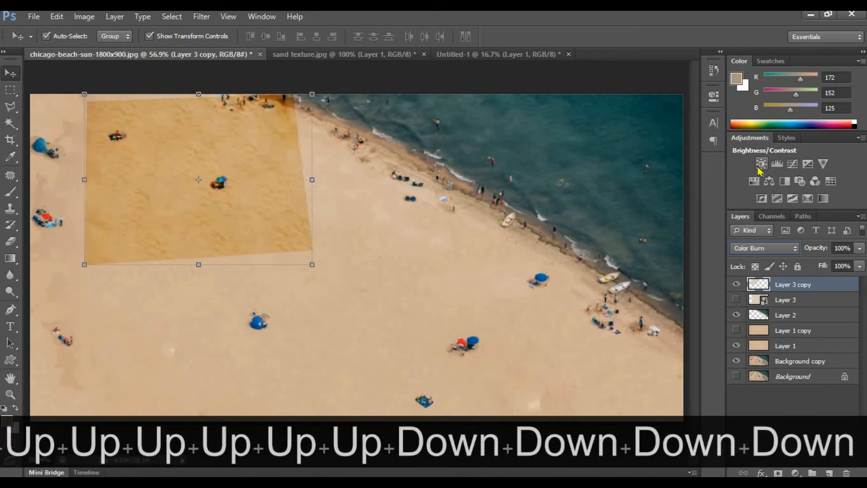
pyautogui.press('Down')
pyautogui.press('Down')
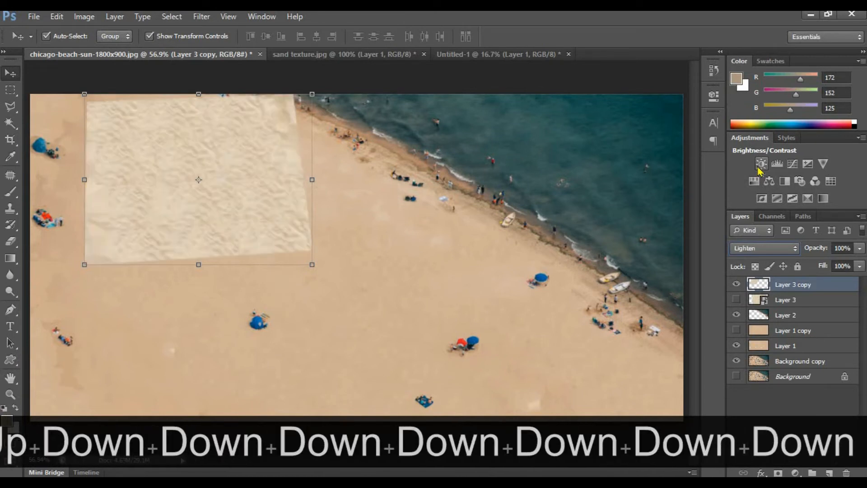
pyautogui.press('Down')
pyautogui.press('Down')
pyautogui.press('Down')
pyautogui.press('Down')
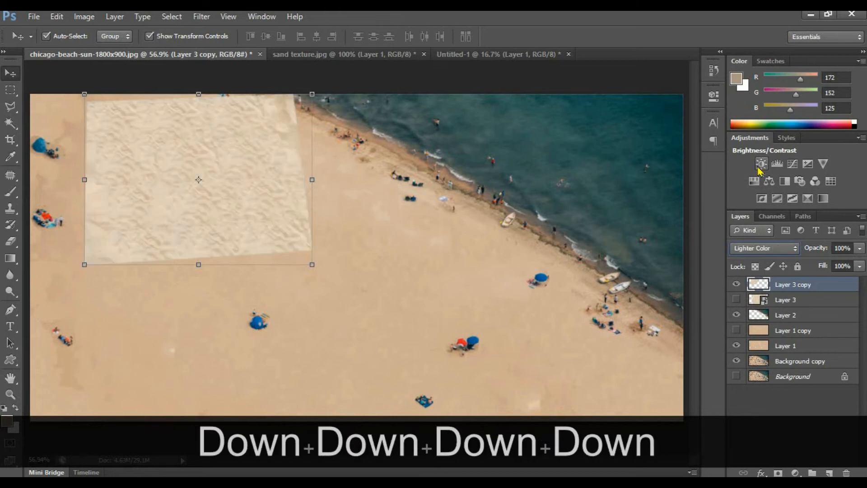
pyautogui.press('Down')
pyautogui.press('Down')
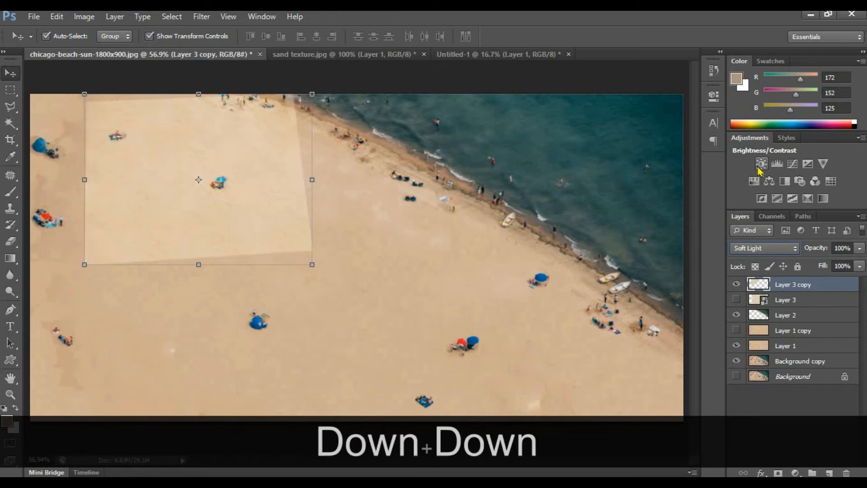
pyautogui.press('Down')
pyautogui.press('Down')
pyautogui.press('Down')
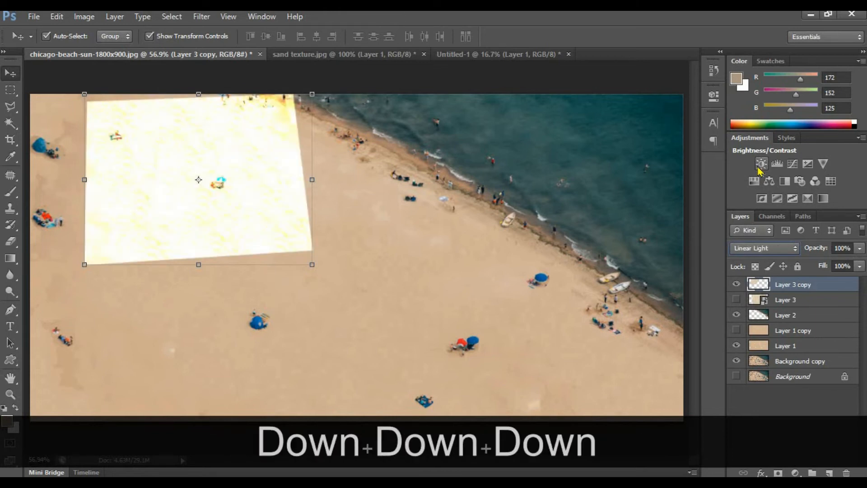
pyautogui.press('Down')
pyautogui.press('Down')
pyautogui.press('Down')
pyautogui.press('Down')
pyautogui.press('Down')
pyautogui.press('Down')
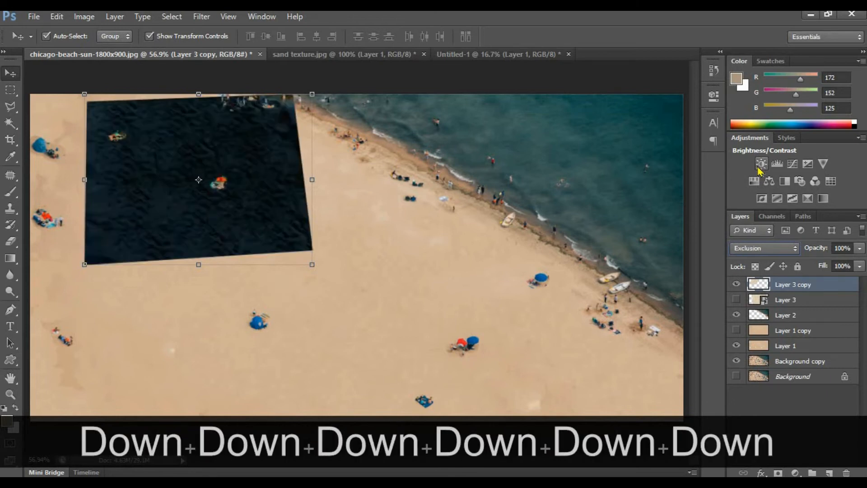
pyautogui.press('Down')
pyautogui.press('Down')
pyautogui.press('Down')
pyautogui.press('Down')
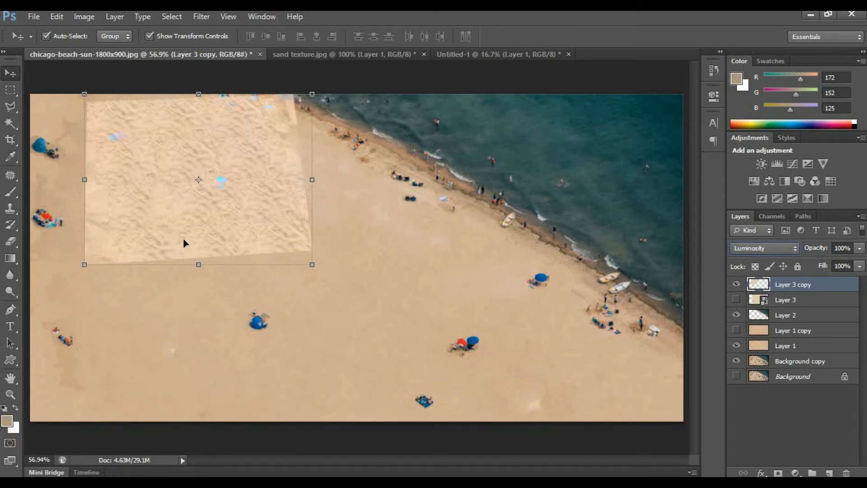
# Shrink the sand patch slightly from its upper-right corner and reduce its opacity to 52%.
pyautogui.moveTo(312, 94)
pyautogui.mouseDown()
pyautogui.moveTo(286, 123)
pyautogui.moveTo(317, 110)
pyautogui.mouseUp()
pyautogui.press('Return')
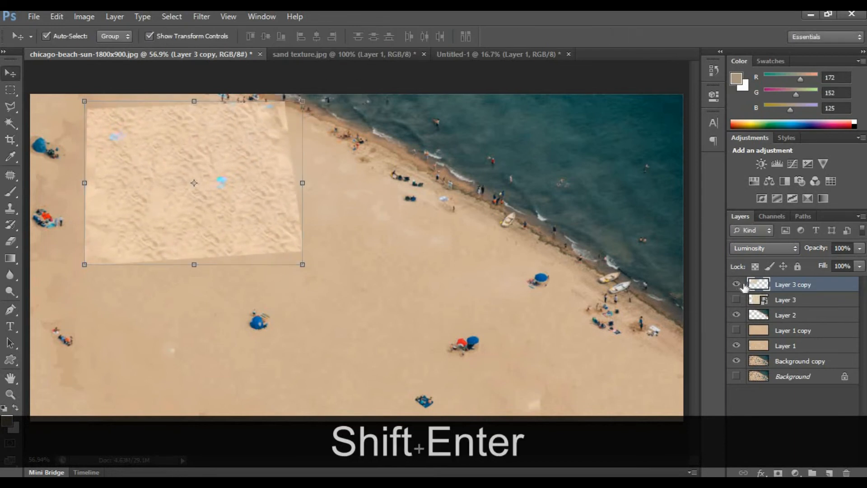
pyautogui.keyDown('ctrl'); pyautogui.click(756, 284); pyautogui.keyUp('ctrl')
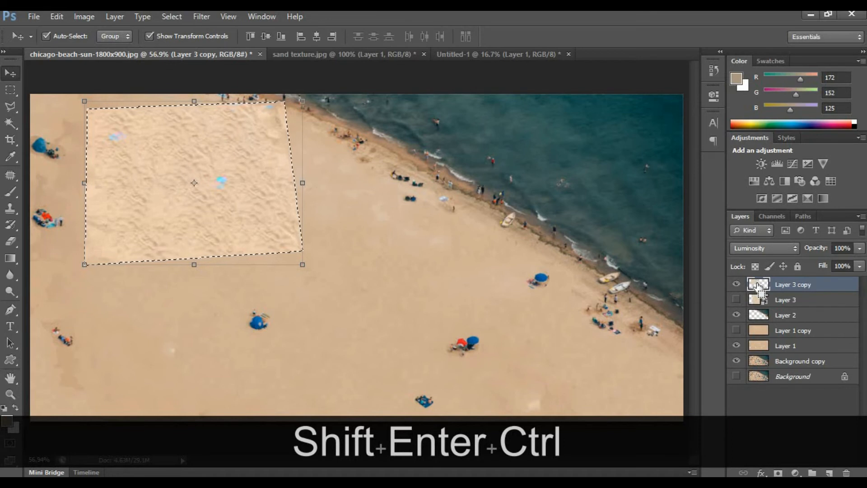
pyautogui.click(859, 248)
pyautogui.moveTo(859, 262); pyautogui.dragTo(827, 268)
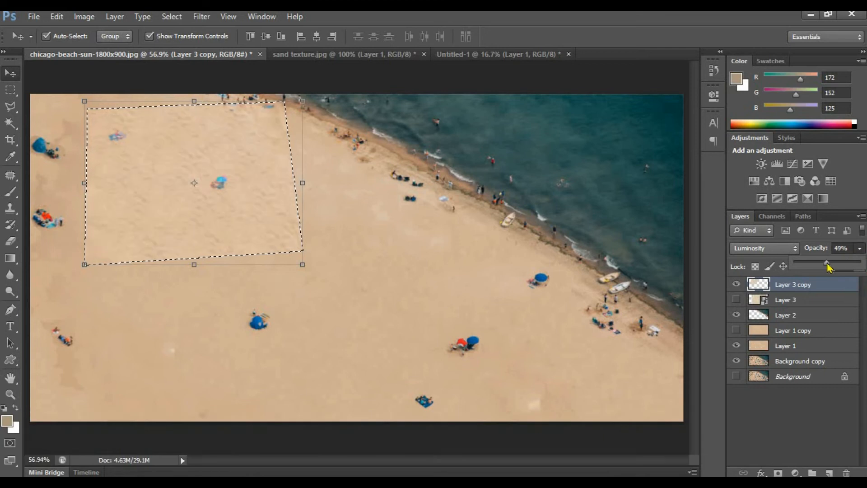
pyautogui.moveTo(831, 264); pyautogui.dragTo(829, 264)
pyautogui.press('Return')
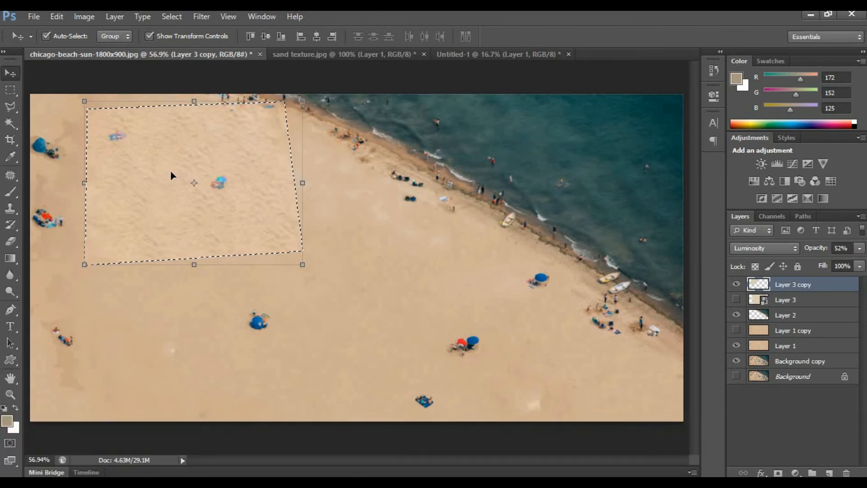
pyautogui.hotkey('ctrl', 'd')
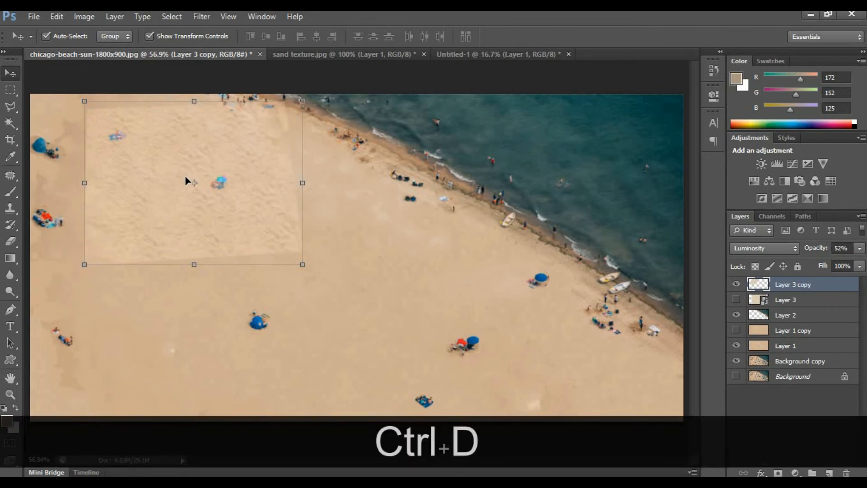
# Duplicate the sand patch repeatedly and tile the copies across the middle, lower and right parts of the beach.
pyautogui.hotkey('ctrl', 'j')
pyautogui.moveTo(174, 149); pyautogui.dragTo(361, 156)
pyautogui.keyDown('alt'); pyautogui.moveTo(369, 224); pyautogui.dragTo(487, 305); pyautogui.keyUp('alt')
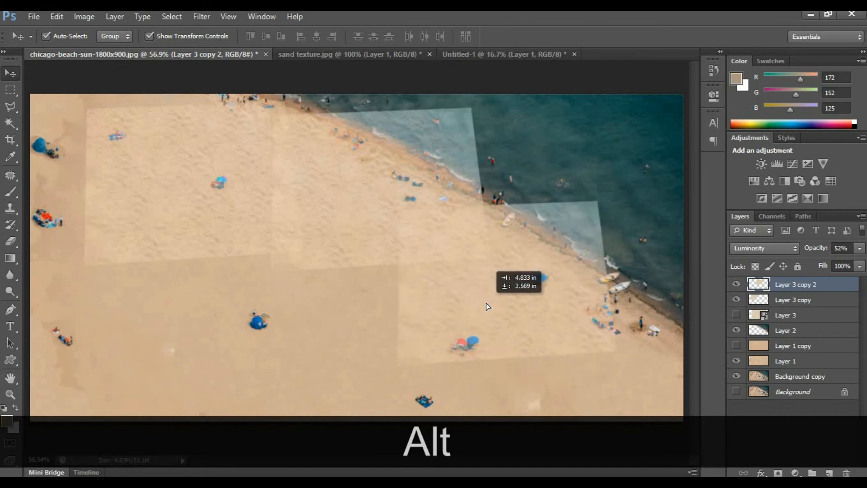
pyautogui.keyDown('alt'); pyautogui.moveTo(486, 303); pyautogui.dragTo(478, 301); pyautogui.keyUp('alt')
pyautogui.moveTo(396, 309); pyautogui.dragTo(328, 355)
pyautogui.keyDown('alt'); pyautogui.moveTo(540, 406); pyautogui.dragTo(640, 393); pyautogui.keyUp('alt')
pyautogui.keyDown('alt'); pyautogui.moveTo(645, 385); pyautogui.dragTo(476, 388); pyautogui.keyUp('alt')
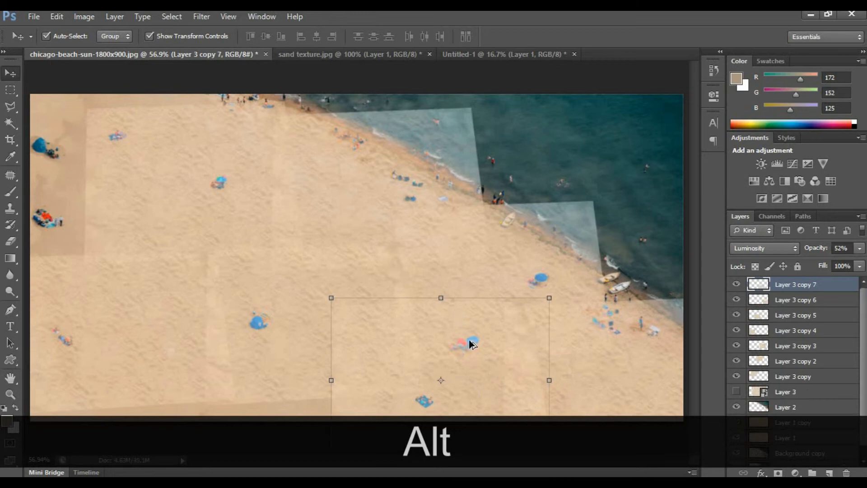
# Place another copy of the sand patch over the upper-left edge of the beach and enlarge it to cover the gap.
pyautogui.keyDown('alt'); pyautogui.moveTo(434, 283); pyautogui.dragTo(90, 125); pyautogui.keyUp('alt')
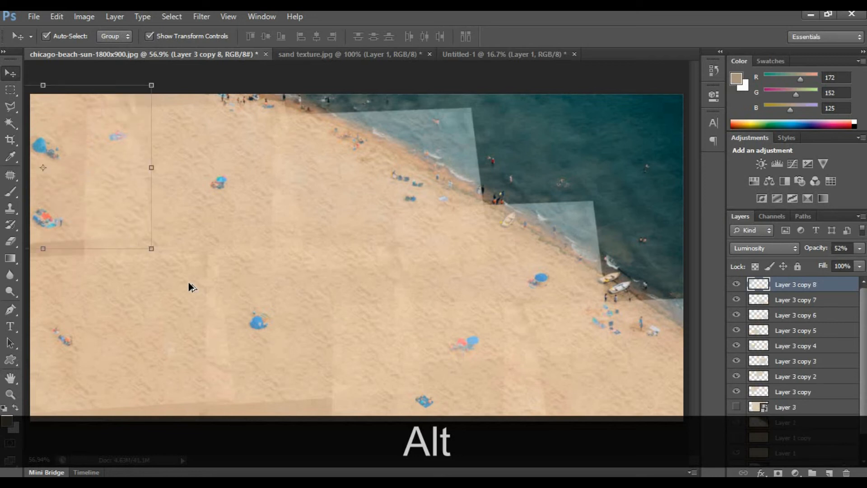
pyautogui.keyDown('alt'); pyautogui.moveTo(151, 247); pyautogui.dragTo(183, 264); pyautogui.keyUp('alt')
pyautogui.hotkey('alt', 'Return')
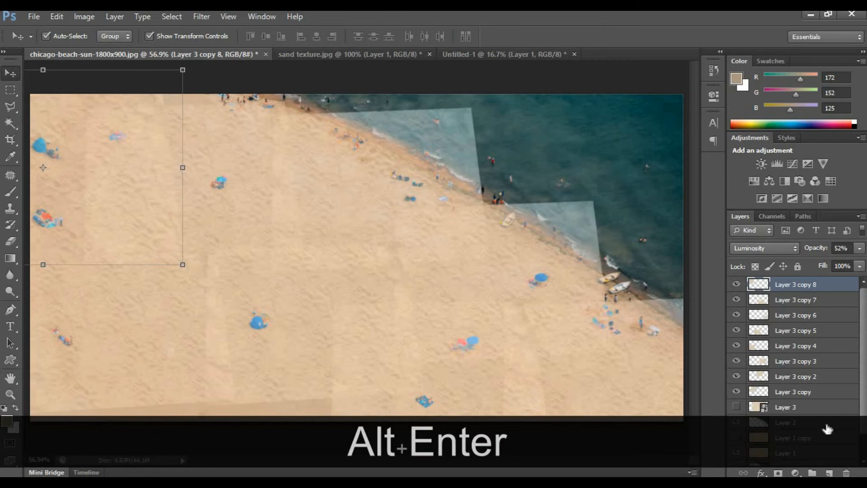
# Merge all sand patch layers, Layer 3 copy through Layer 3 copy 8, and set the merged layer's blend mode to Luminosity.
pyautogui.keyDown('shift'); pyautogui.click(824, 396); pyautogui.keyUp('shift')
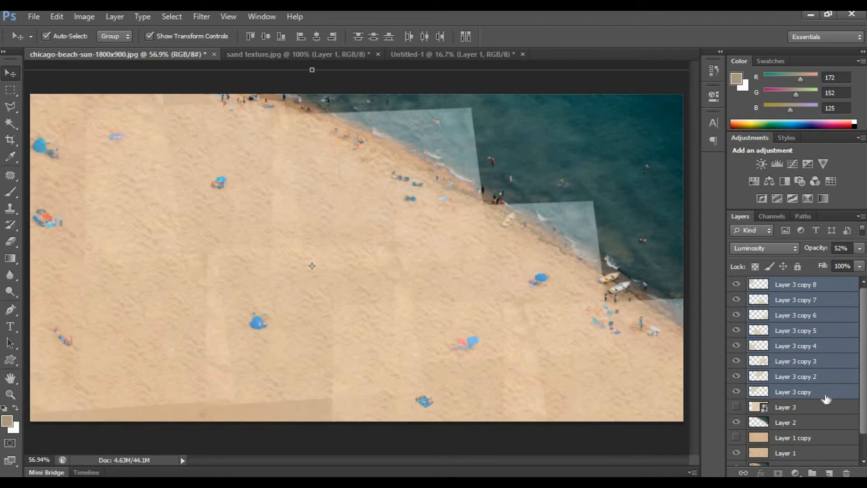
pyautogui.rightClick(816, 285)
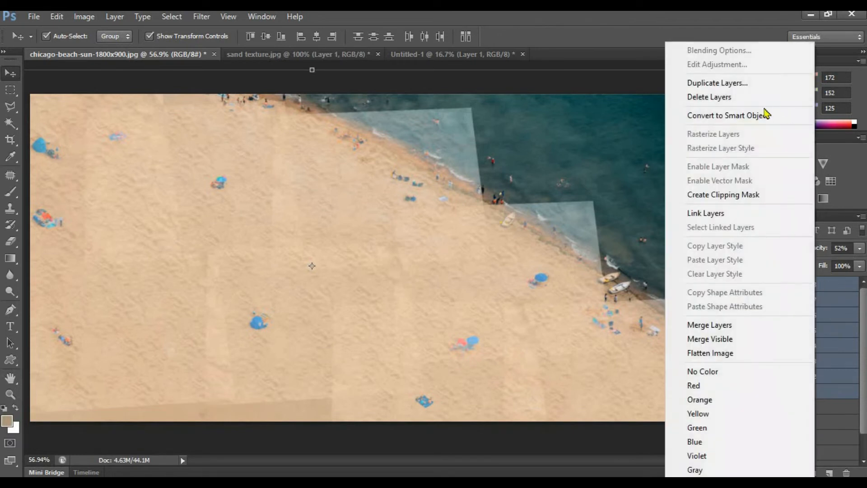
pyautogui.click(723, 331)
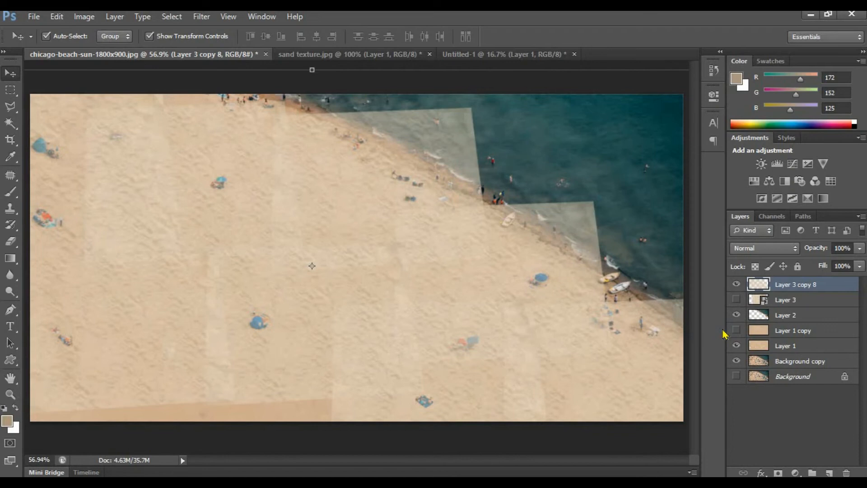
pyautogui.click(772, 253)
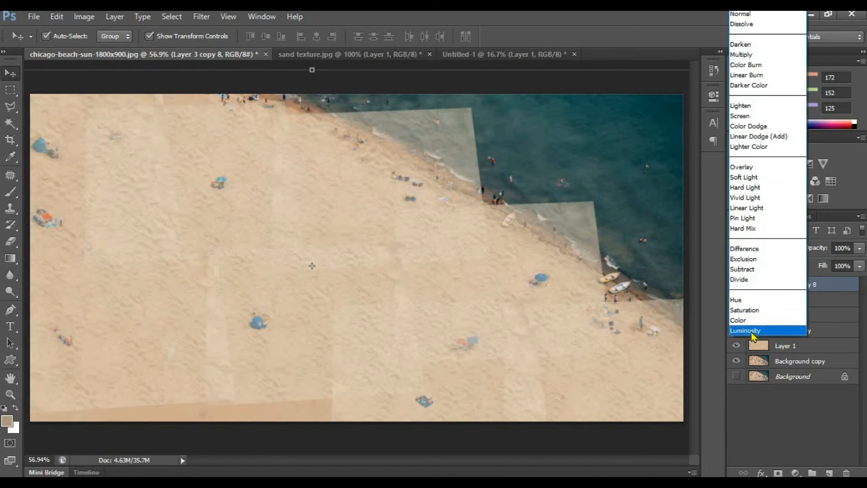
pyautogui.click(751, 333)
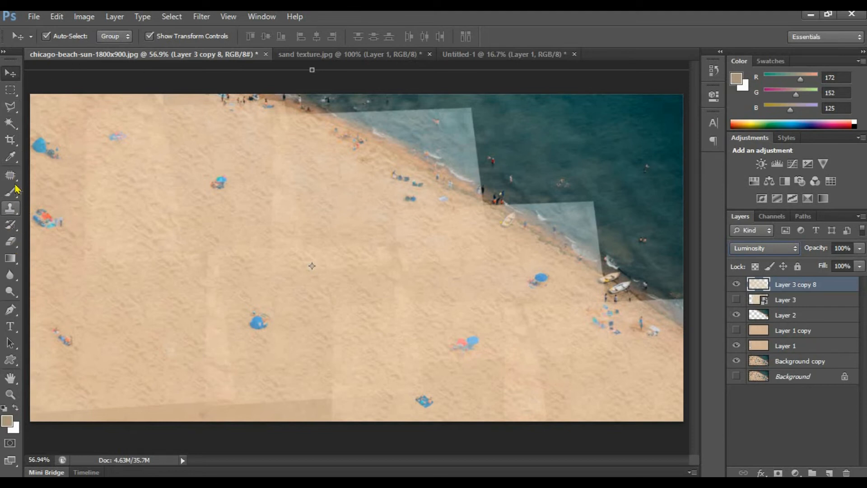
# Try erasing the sand texture along the shoreline and over the sea with a size 150 eraser, and undo the strokes.
pyautogui.click(10, 241)
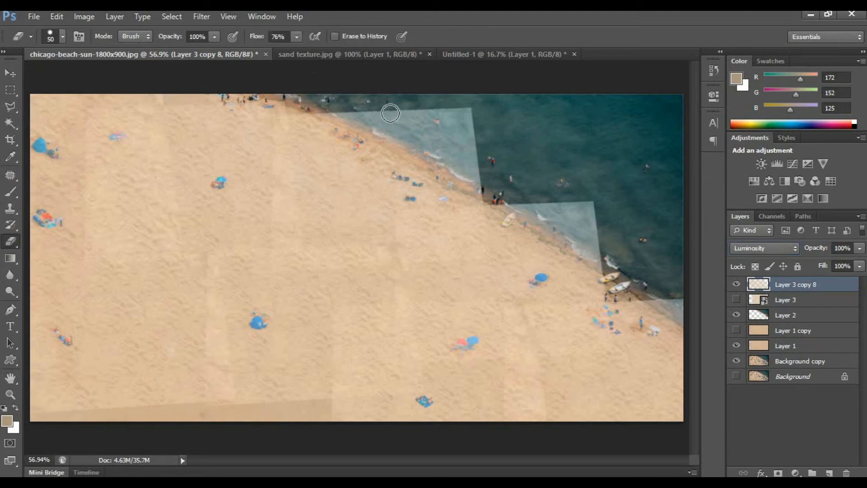
pyautogui.press(']')
pyautogui.press(']')
pyautogui.press(']')
pyautogui.press(']')
pyautogui.press(']')
pyautogui.press(']')
pyautogui.press(']')
pyautogui.moveTo(316, 112)
pyautogui.mouseDown()
pyautogui.moveTo(523, 129)
pyautogui.moveTo(472, 96)
pyautogui.moveTo(343, 87)
pyautogui.moveTo(343, 101)
pyautogui.moveTo(624, 209)
pyautogui.moveTo(472, 174)
pyautogui.moveTo(695, 300)
pyautogui.mouseUp()
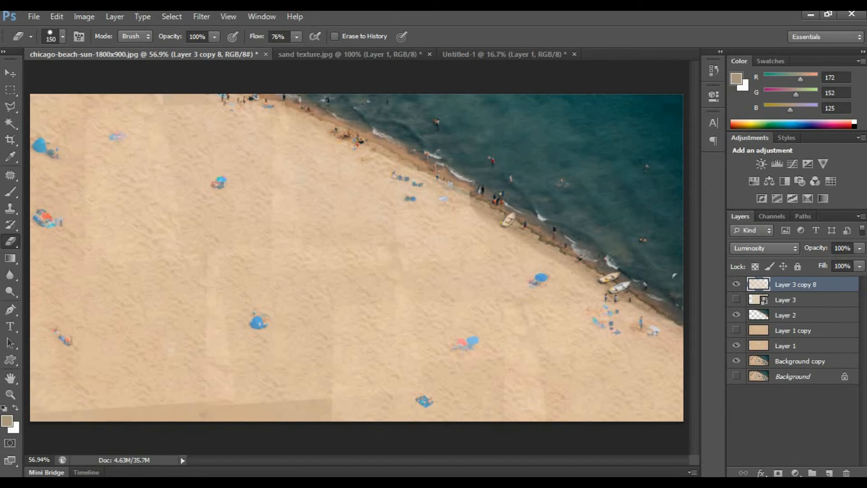
pyautogui.moveTo(361, 160); pyautogui.dragTo(533, 250)
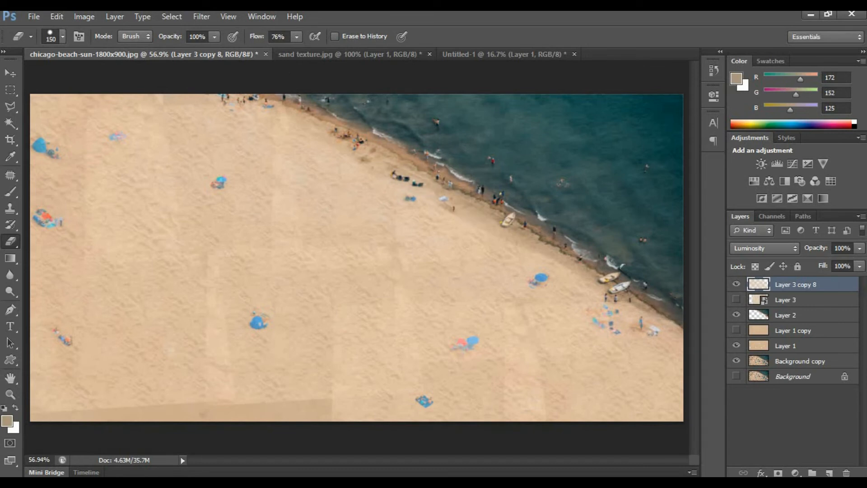
pyautogui.hotkey('ctrl', 'alt', 'z')
pyautogui.hotkey('ctrl', 'alt', 'z')
pyautogui.hotkey('ctrl', 'alt', 'z')
pyautogui.hotkey('ctrl', 'alt', 'z')
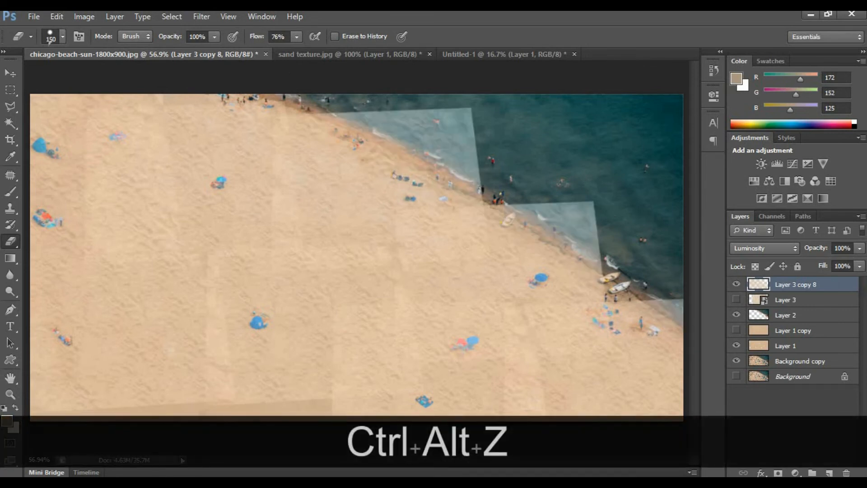
# Outline the whole sand area below the shoreline with the Polygonal Lasso, closing the selection around the photo's outer edges.
pyautogui.click(10, 106)
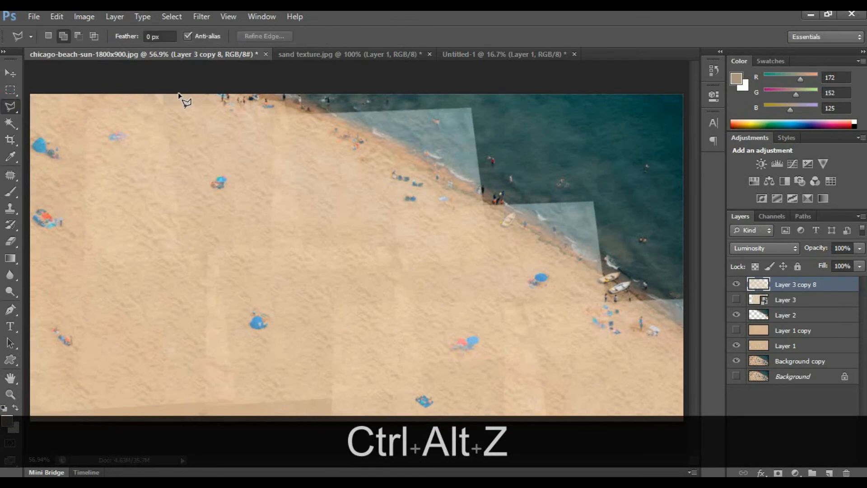
pyautogui.click(169, 93)
pyautogui.click(355, 143)
pyautogui.click(467, 209)
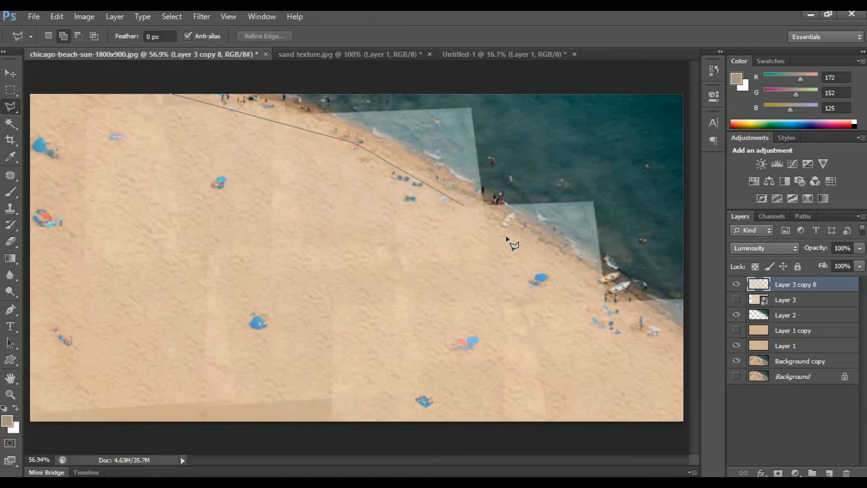
pyautogui.click(552, 274)
pyautogui.click(655, 331)
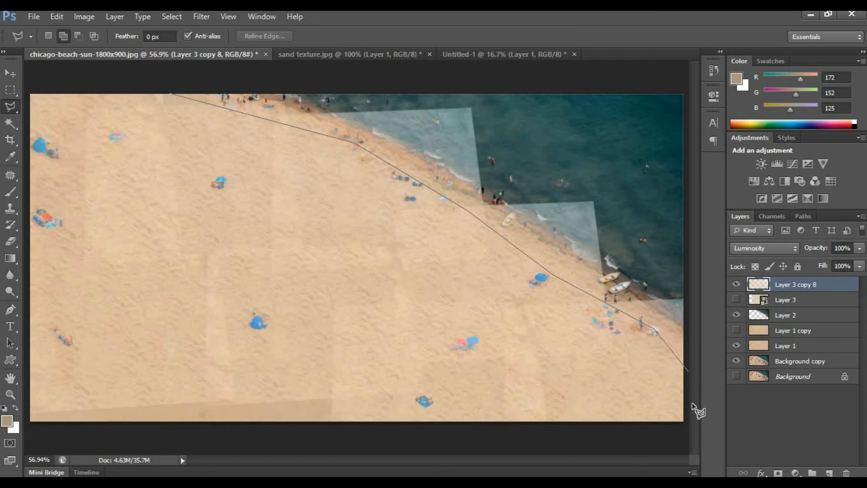
pyautogui.click(686, 432)
pyautogui.click(232, 437)
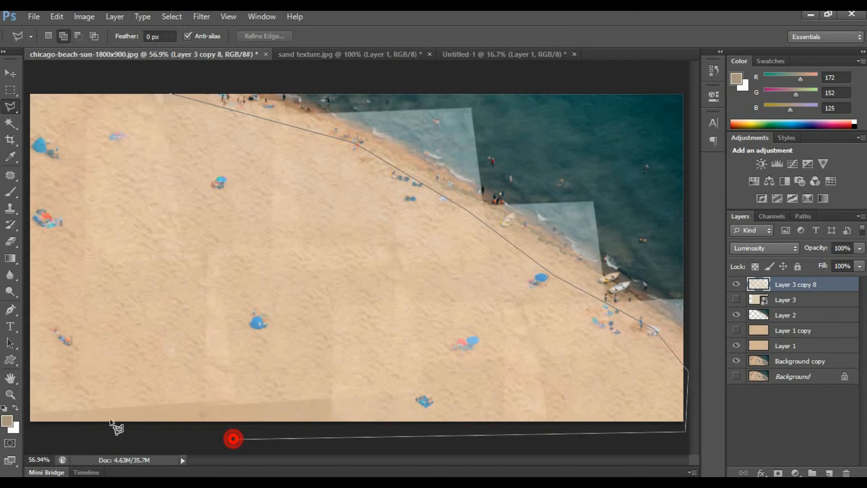
pyautogui.click(24, 436)
pyautogui.click(25, 93)
pyautogui.click(132, 77)
pyautogui.click(172, 93)
# Feather the beach selection by 9 pixels.
pyautogui.rightClick(246, 140)
pyautogui.click(277, 178)
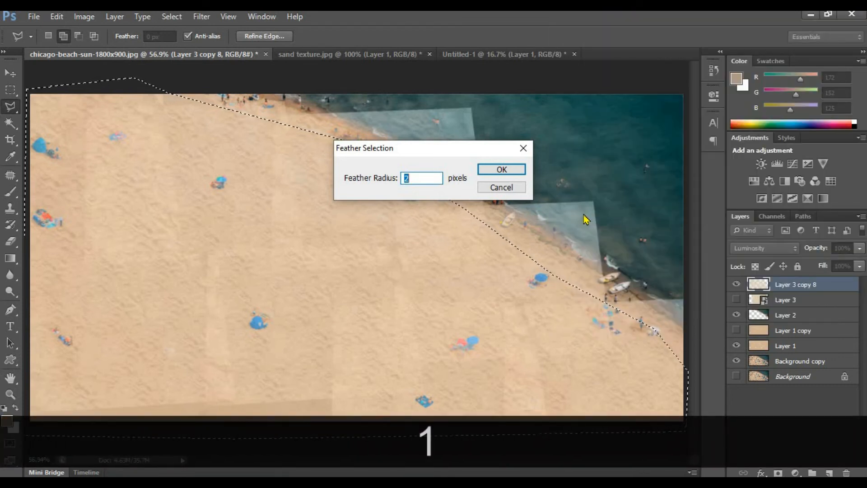
pyautogui.write('8')
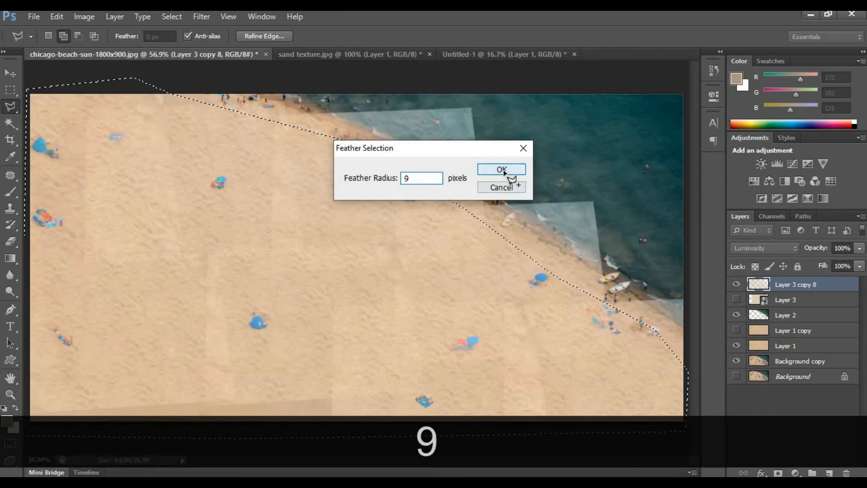
pyautogui.click(502, 170)
# Invert the selection and cut the sand texture overlapping the shoreline and sea from Layer 3 copy 8.
pyautogui.rightClick(353, 212)
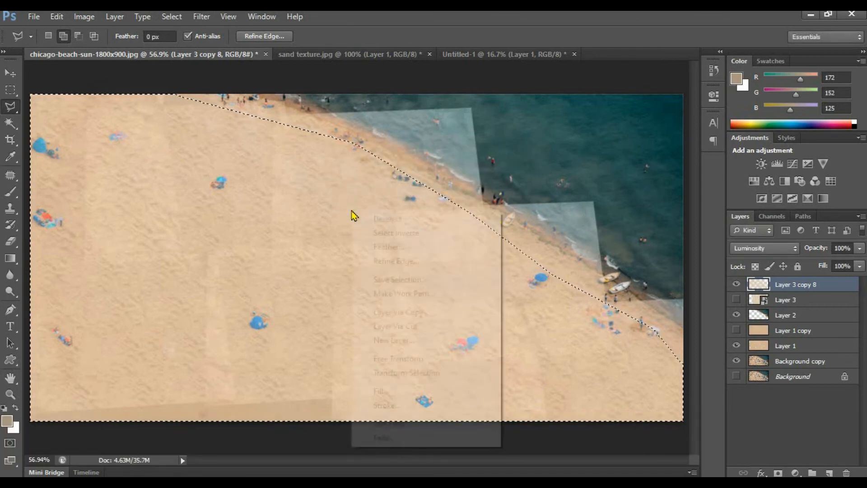
pyautogui.click(445, 232)
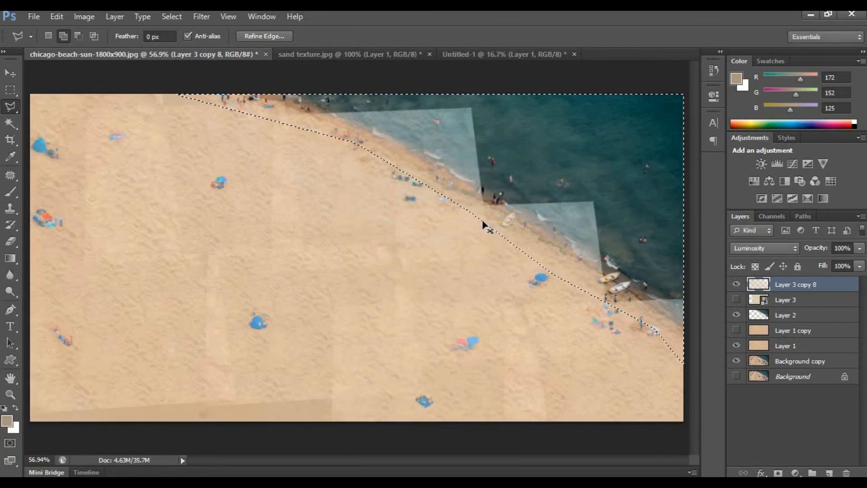
pyautogui.hotkey('ctrl', 'x')
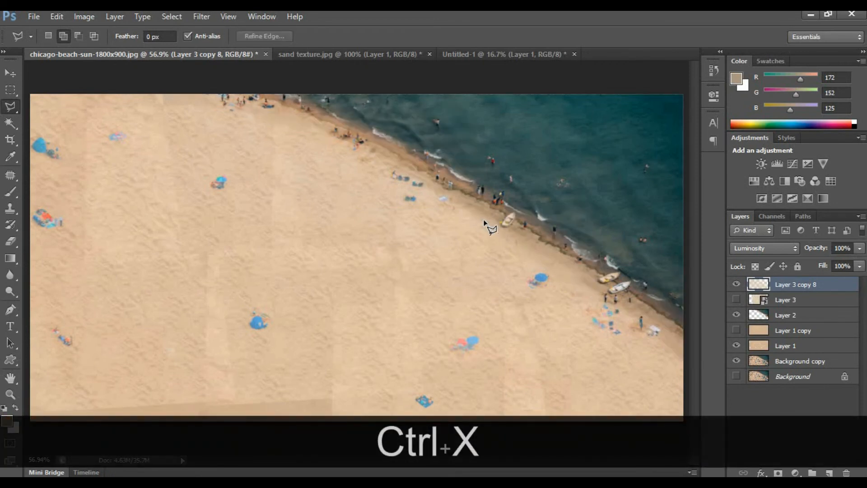
# Patch the long vertical seam in the lower-left sand with clean texture from just left of it, using Content-Aware patching.
pyautogui.click(11, 72)
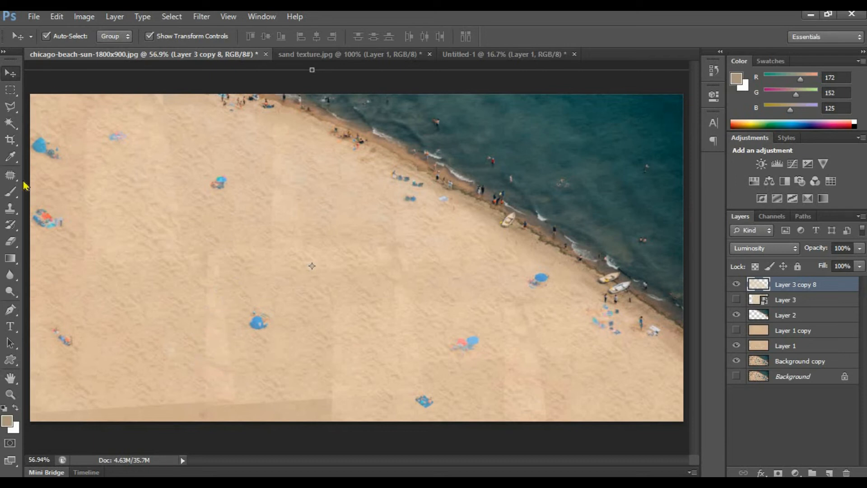
pyautogui.click(10, 178)
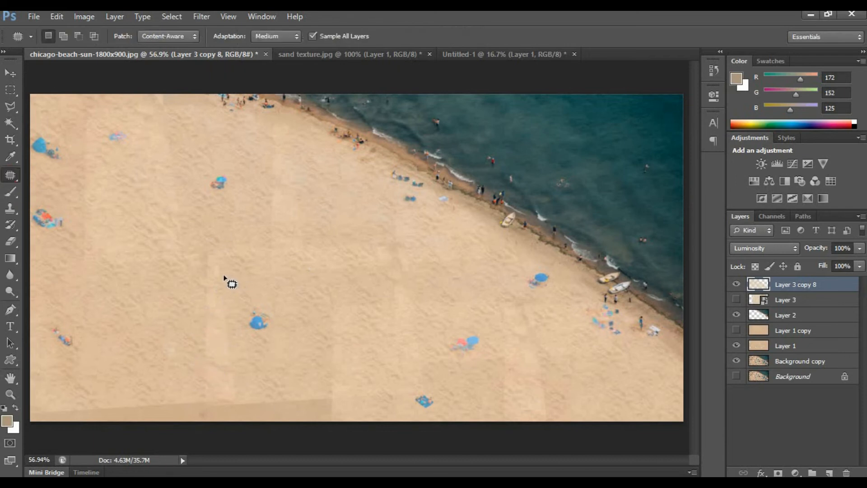
pyautogui.moveTo(224, 387); pyautogui.dragTo(224, 382)
pyautogui.moveTo(210, 311); pyautogui.dragTo(296, 321)
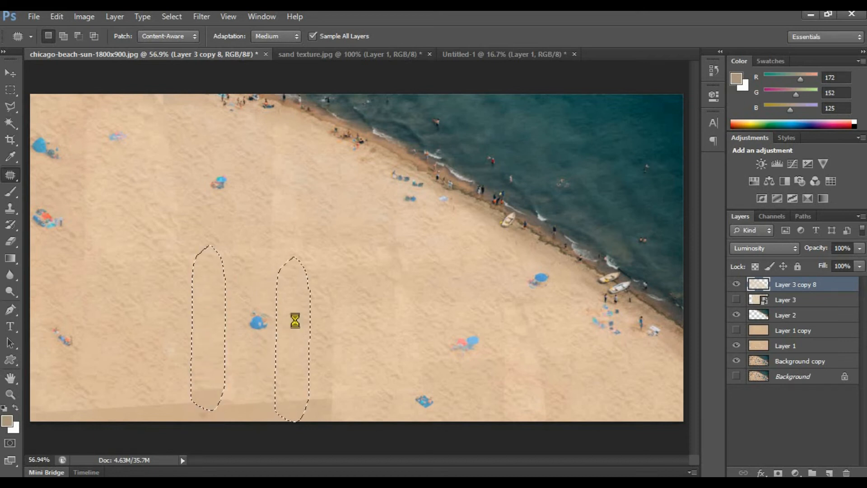
pyautogui.hotkey('ctrl', 'z')
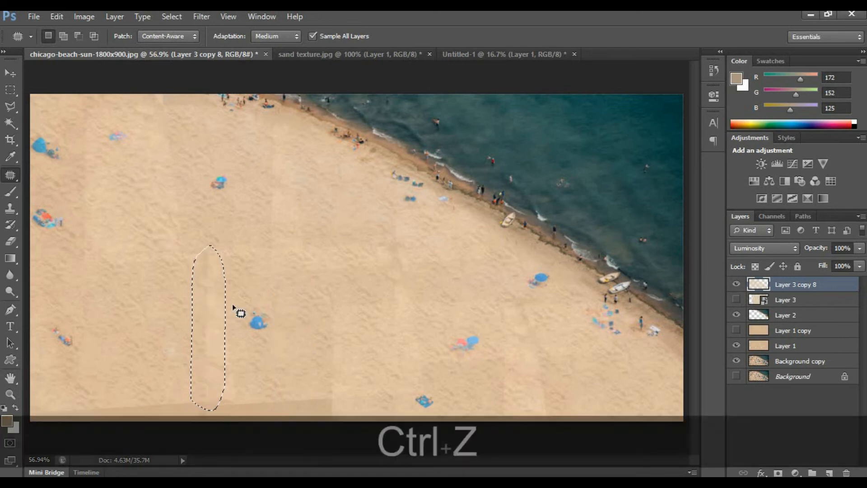
pyautogui.moveTo(209, 306); pyautogui.dragTo(165, 286)
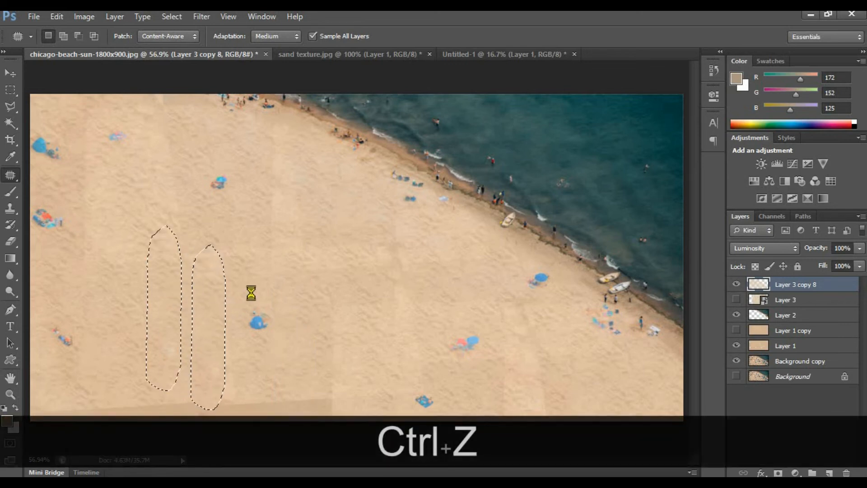
pyautogui.hotkey('ctrl', 'd')
# Patch the vertical seam in the upper-left sand beside the blue umbrella with neighbouring texture, and clear the selection.
pyautogui.moveTo(313, 248)
pyautogui.mouseDown()
pyautogui.moveTo(140, 246)
pyautogui.moveTo(195, 267)
pyautogui.moveTo(312, 258)
pyautogui.moveTo(210, 225)
pyautogui.mouseUp()
pyautogui.hotkey('ctrl', 'd')
pyautogui.moveTo(195, 176); pyautogui.dragTo(201, 179)
pyautogui.moveTo(177, 152); pyautogui.dragTo(275, 182)
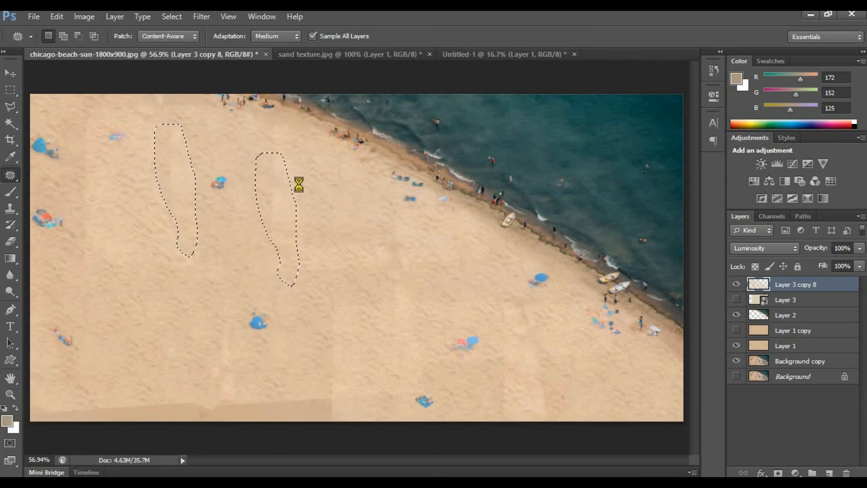
pyautogui.moveTo(161, 179); pyautogui.dragTo(147, 181)
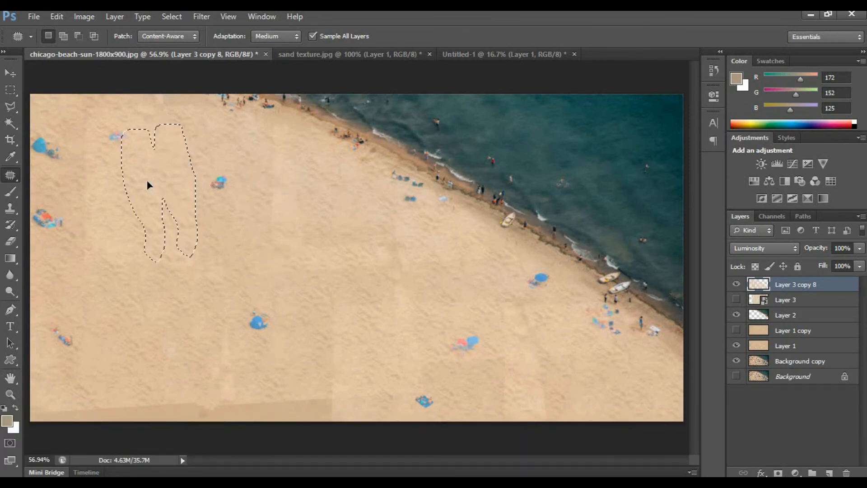
pyautogui.hotkey('ctrl', 'd')
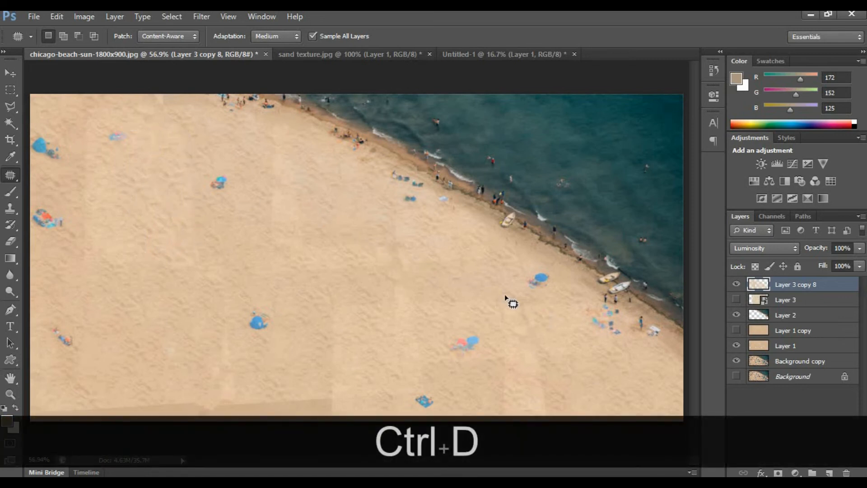
# Patch the two horizontal seams in the sand below the central shoreline with texture from above them.
pyautogui.moveTo(514, 265); pyautogui.dragTo(380, 278)
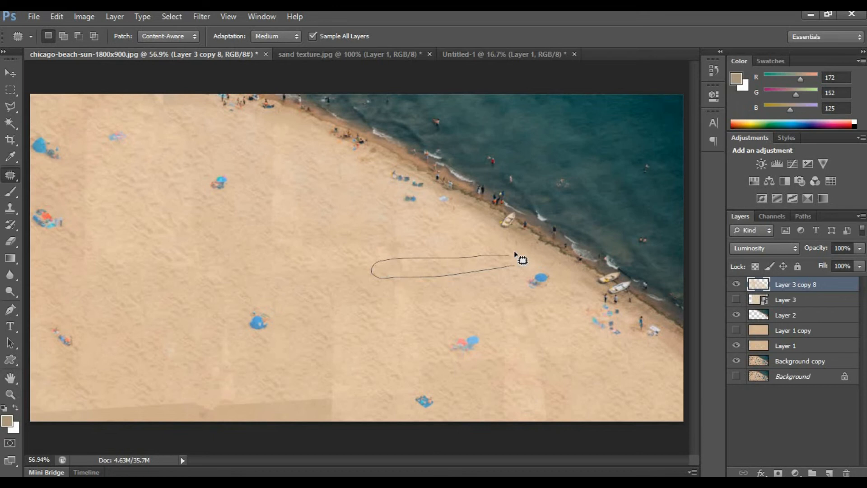
pyautogui.moveTo(463, 274); pyautogui.dragTo(422, 229)
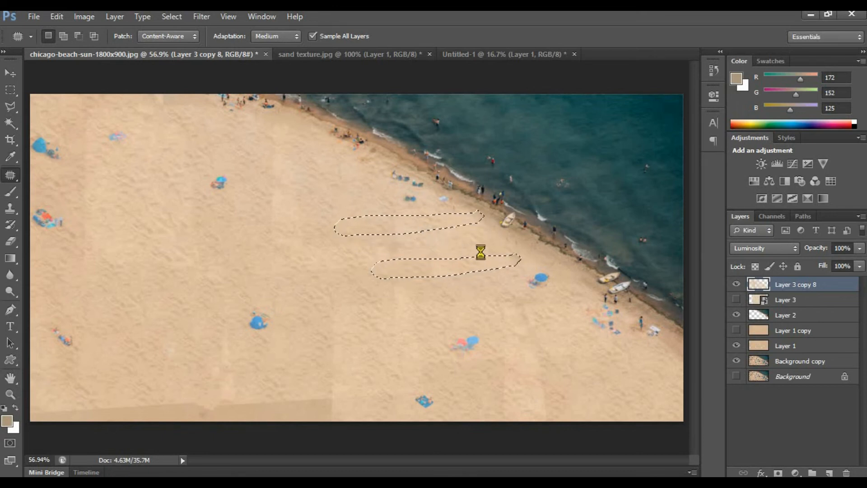
pyautogui.hotkey('ctrl', 'd')
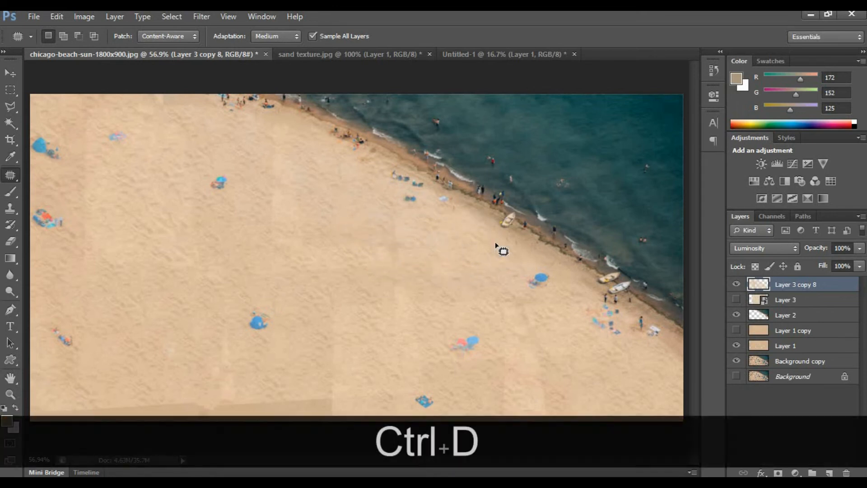
pyautogui.moveTo(499, 250); pyautogui.dragTo(352, 240)
pyautogui.moveTo(475, 231)
pyautogui.mouseDown()
pyautogui.moveTo(496, 248)
pyautogui.moveTo(359, 212)
pyautogui.moveTo(413, 216)
pyautogui.moveTo(410, 209)
pyautogui.mouseUp()
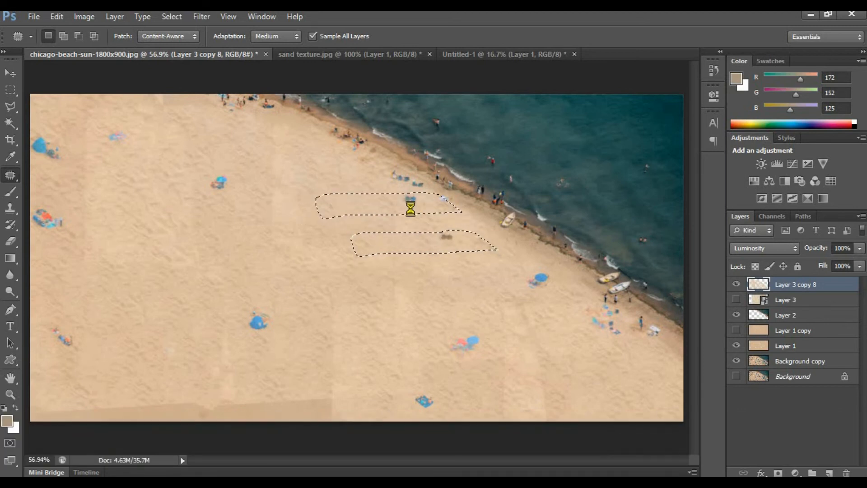
pyautogui.hotkey('ctrl', 'd')
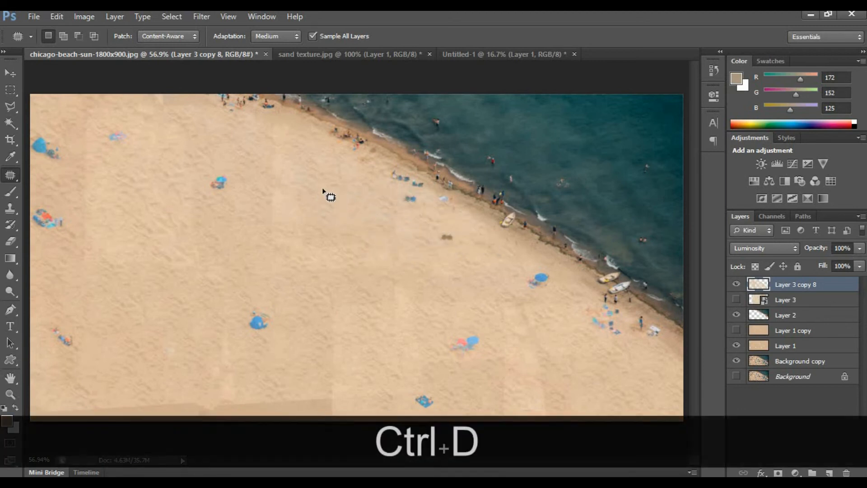
# Patch the tile seams in the upper-middle and lower-middle sand with texture from the areas to their right.
pyautogui.moveTo(320, 212); pyautogui.dragTo(290, 253)
pyautogui.moveTo(292, 195)
pyautogui.mouseDown()
pyautogui.moveTo(368, 232)
pyautogui.moveTo(373, 225)
pyautogui.mouseUp()
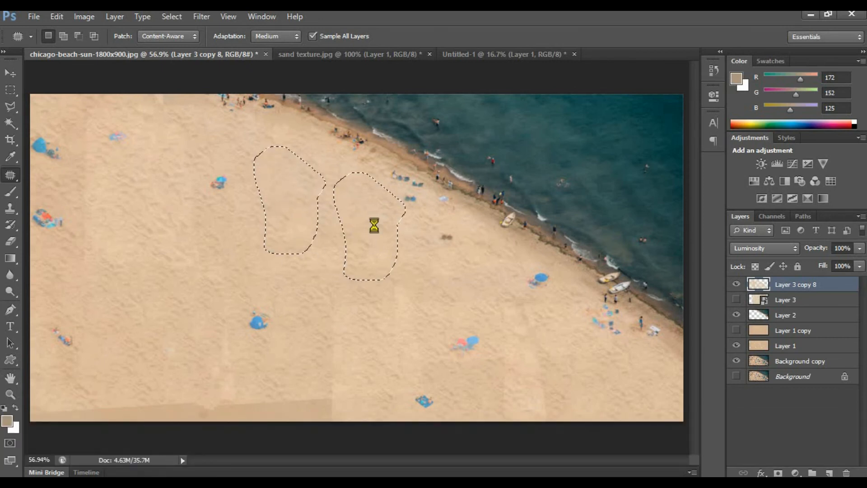
pyautogui.hotkey('ctrl', 'd')
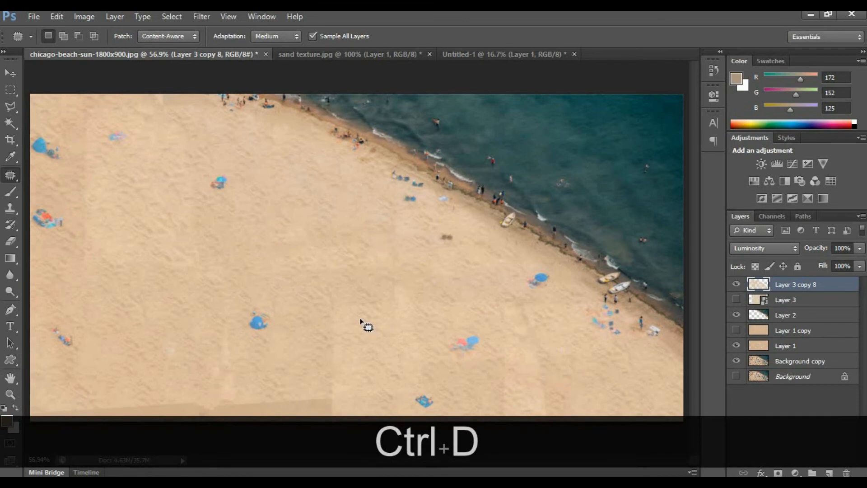
pyautogui.moveTo(369, 333)
pyautogui.mouseDown()
pyautogui.moveTo(420, 303)
pyautogui.moveTo(409, 289)
pyautogui.moveTo(368, 283)
pyautogui.mouseUp()
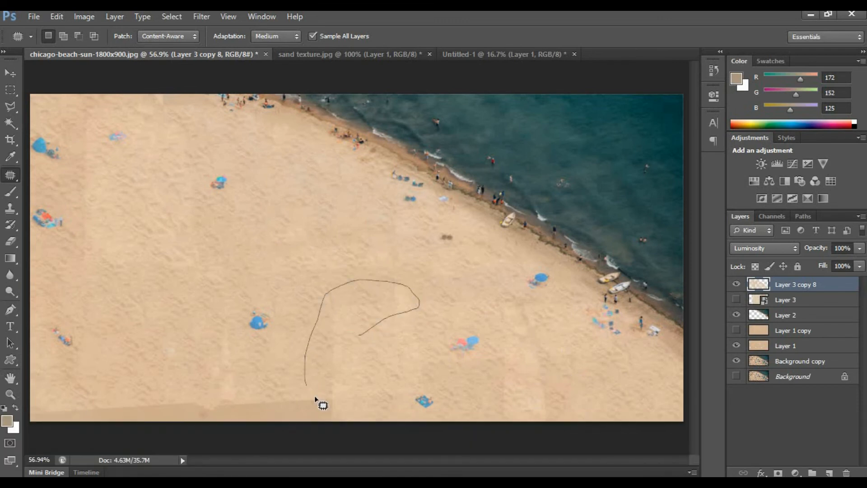
pyautogui.moveTo(356, 338)
pyautogui.mouseDown()
pyautogui.moveTo(350, 329)
pyautogui.moveTo(424, 328)
pyautogui.moveTo(413, 330)
pyautogui.mouseUp()
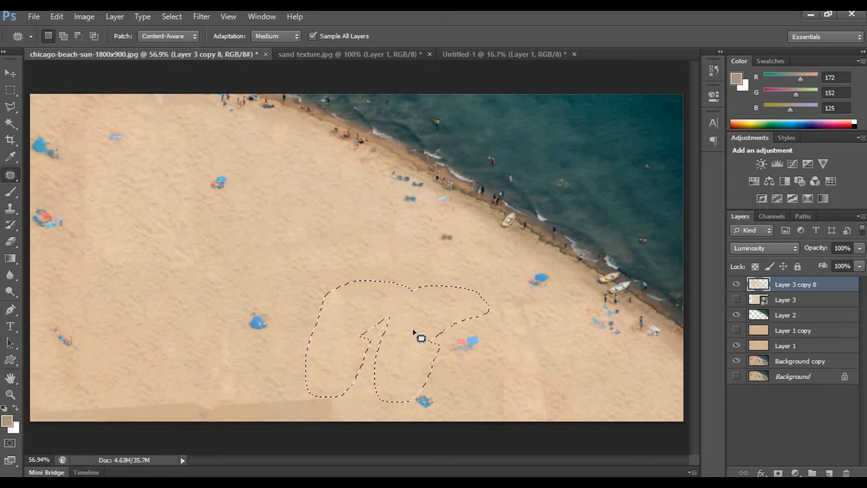
pyautogui.hotkey('ctrl', 'd')
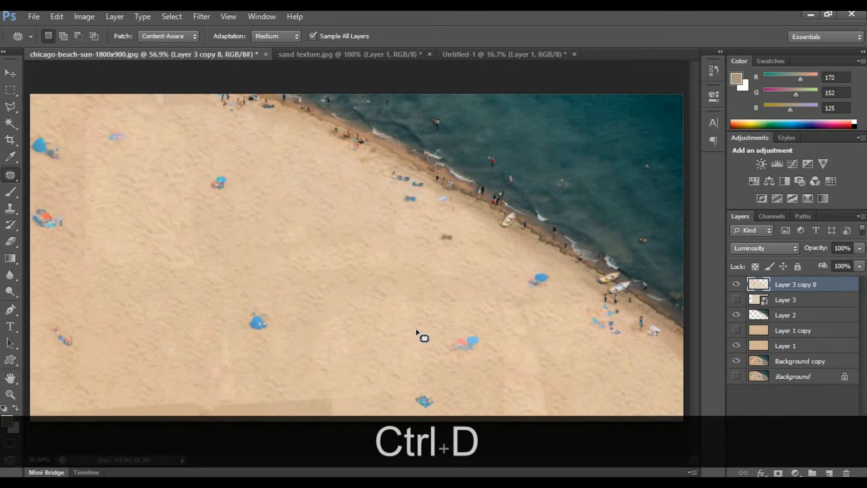
# Patch the vertical seam near the beach's far-left umbrellas and the remaining one left of the lower blue umbrella.
pyautogui.moveTo(104, 180)
pyautogui.mouseDown()
pyautogui.moveTo(97, 124)
pyautogui.moveTo(68, 163)
pyautogui.mouseUp()
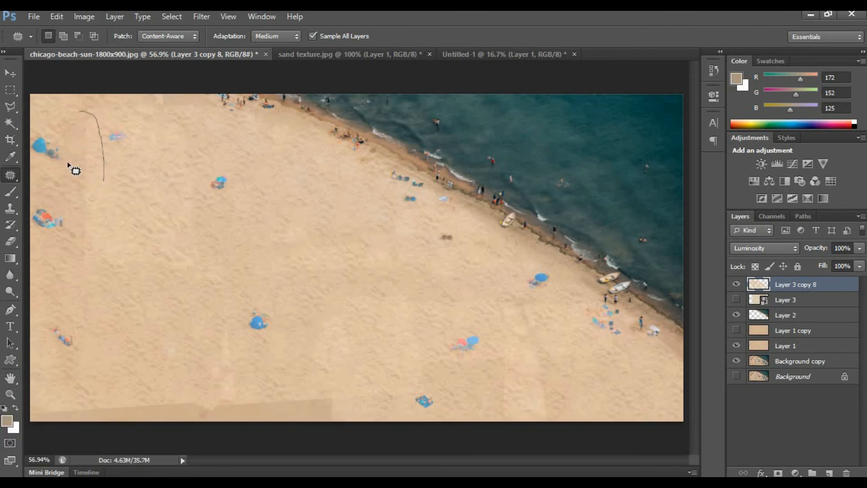
pyautogui.moveTo(75, 251); pyautogui.dragTo(93, 228)
pyautogui.moveTo(79, 199); pyautogui.dragTo(116, 258)
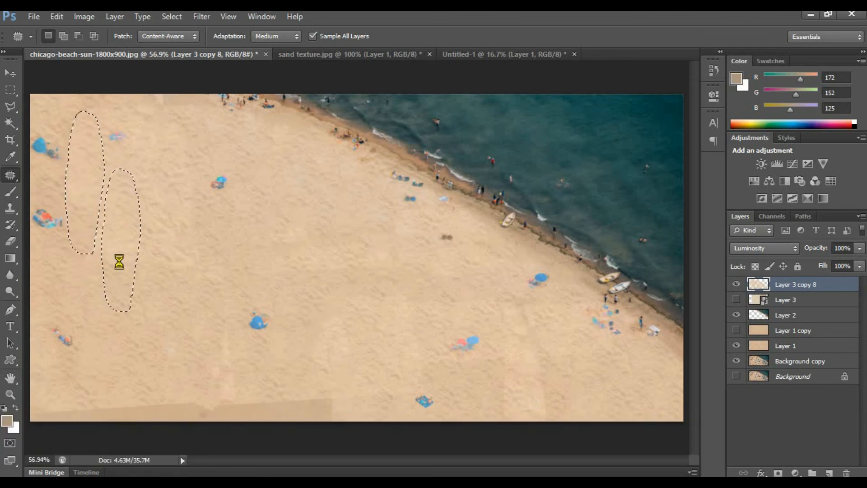
pyautogui.hotkey('ctrl', 'd')
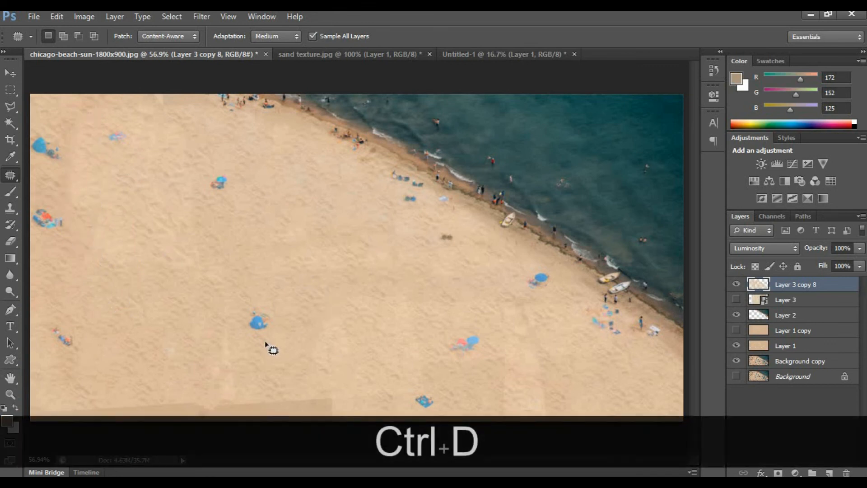
pyautogui.moveTo(239, 373)
pyautogui.mouseDown()
pyautogui.moveTo(237, 289)
pyautogui.moveTo(197, 302)
pyautogui.moveTo(186, 373)
pyautogui.moveTo(210, 398)
pyautogui.moveTo(240, 393)
pyautogui.moveTo(235, 365)
pyautogui.moveTo(318, 319)
pyautogui.mouseUp()
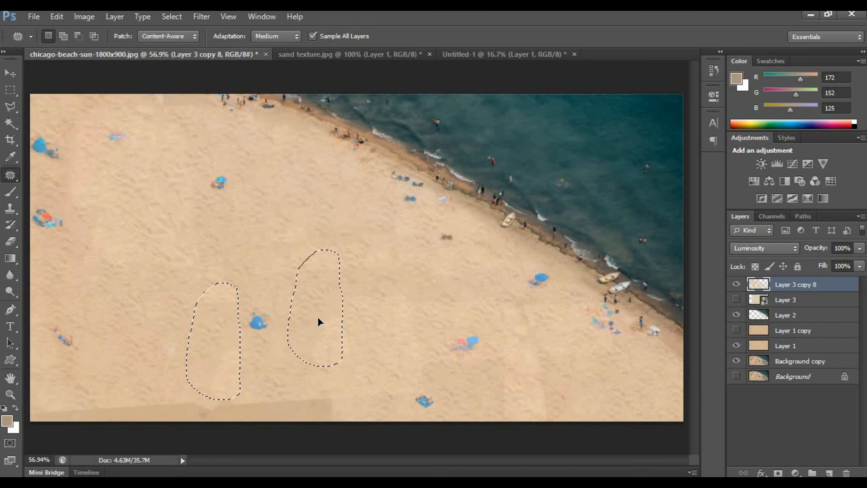
pyautogui.hotkey('ctrl', 'd')
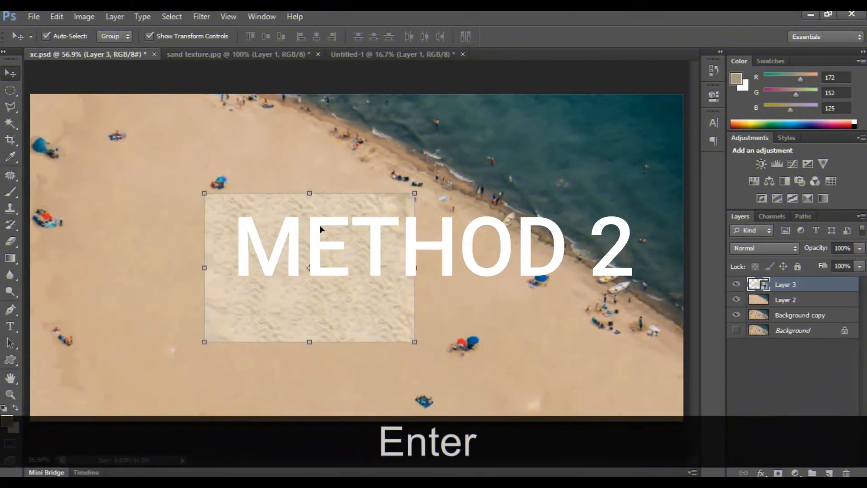
# In xc.psd, scale the Layer 3 sand texture down to a small patch in the lower middle of the beach and keep it selected.
pyautogui.moveTo(319, 225)
pyautogui.mouseDown()
pyautogui.moveTo(463, 226)
pyautogui.moveTo(399, 235)
pyautogui.moveTo(334, 228)
pyautogui.mouseUp()
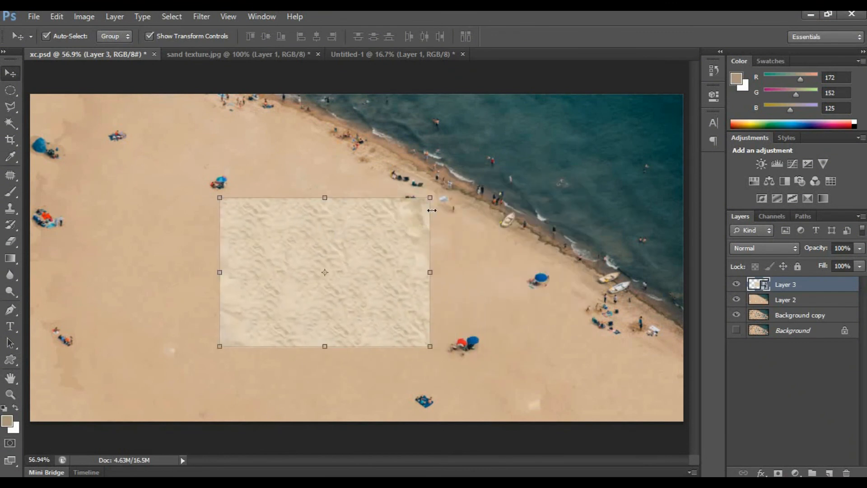
pyautogui.moveTo(431, 198); pyautogui.dragTo(439, 299)
pyautogui.press('Return')
pyautogui.click(472, 286)
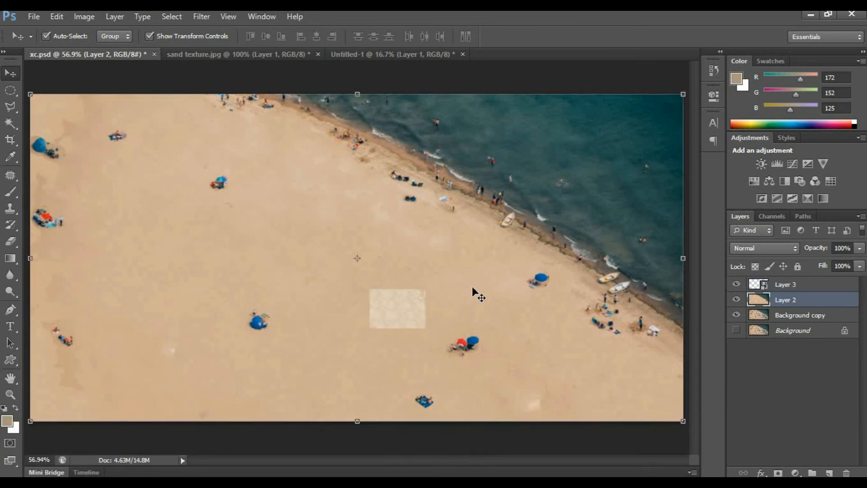
pyautogui.click(399, 311)
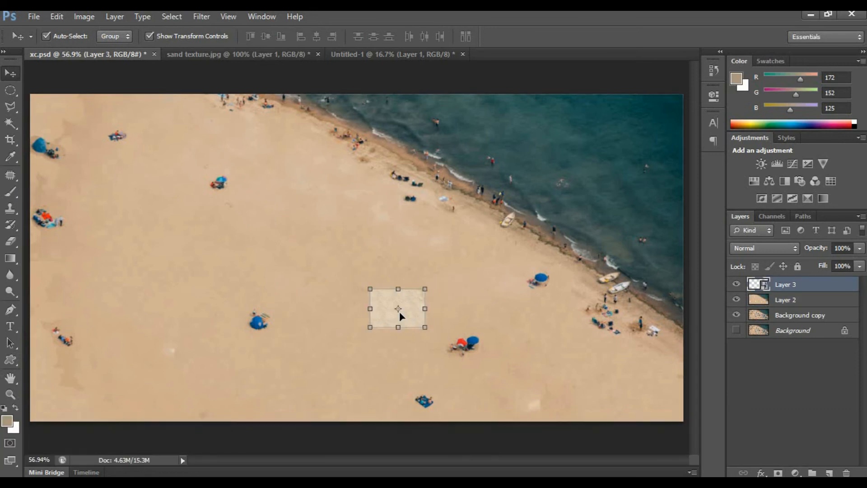
# Set the blend mode of the Layer 3 sand texture patch to Luminosity.
pyautogui.click(755, 249)
pyautogui.click(736, 331)
pyautogui.click(441, 239)
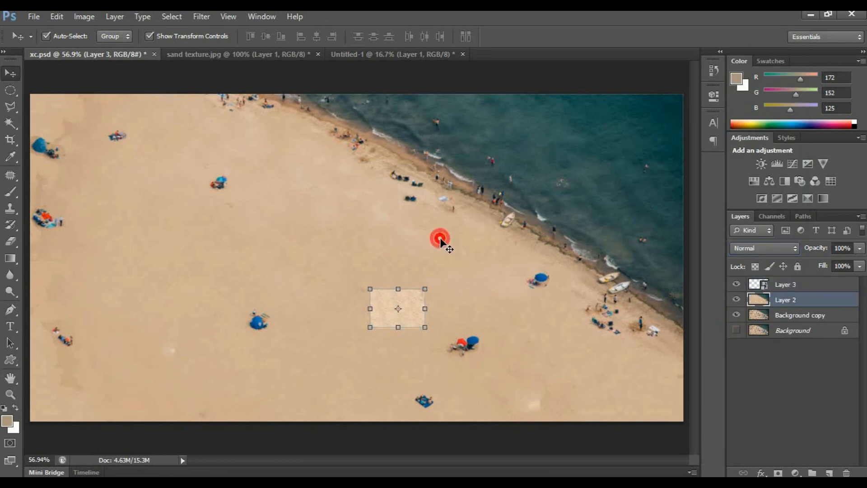
# Rasterize the Layer 3 smart object so that image adjustments can be applied directly to the sand texture patch.
pyautogui.click(10, 394)
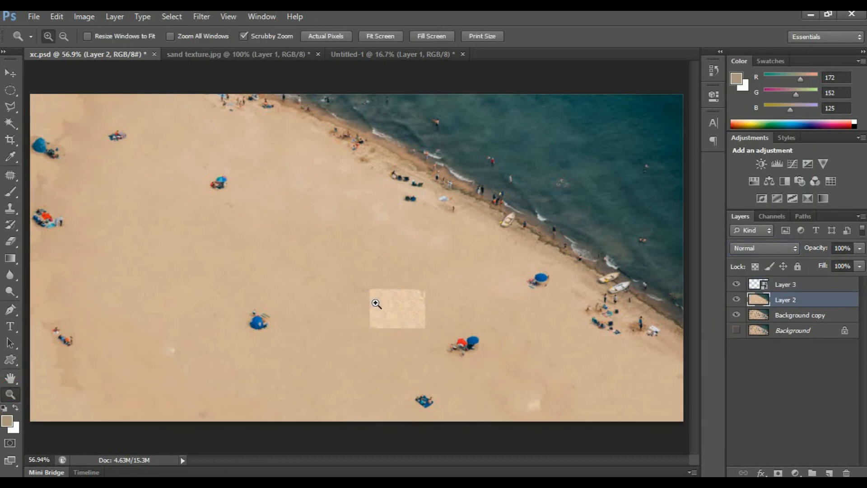
pyautogui.click(419, 316)
pyautogui.click(419, 316)
pyautogui.rightClick(369, 284)
pyautogui.click(394, 290)
pyautogui.click(400, 318)
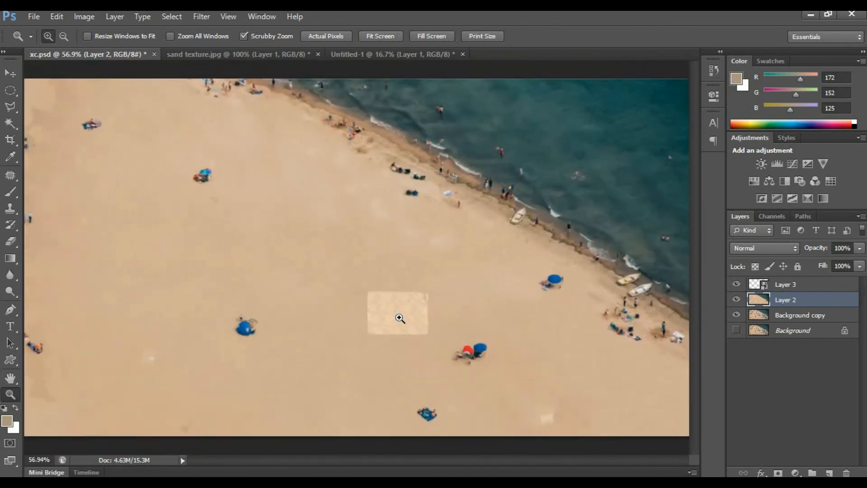
pyautogui.click(399, 317)
pyautogui.click(400, 318)
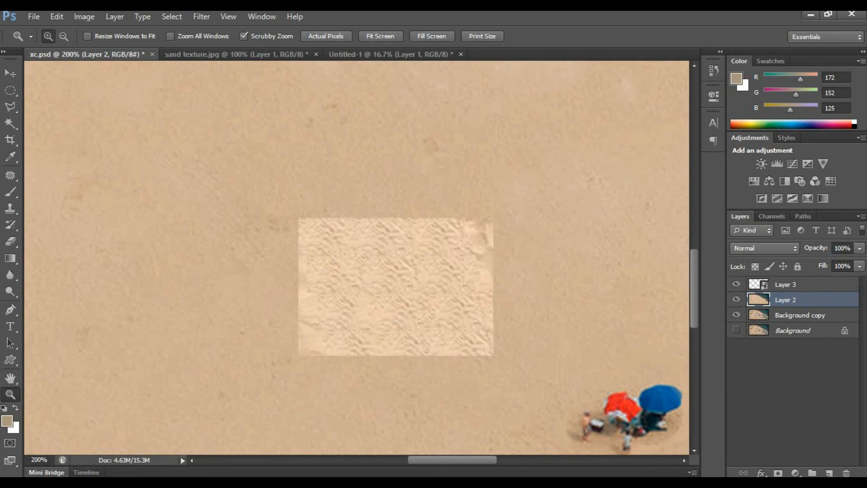
pyautogui.click(11, 74)
pyautogui.click(387, 259)
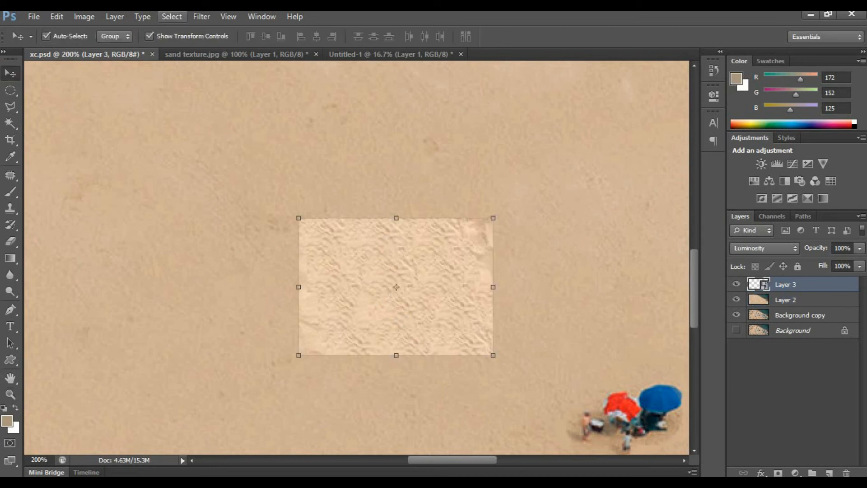
pyautogui.click(85, 18)
pyautogui.moveTo(107, 49)
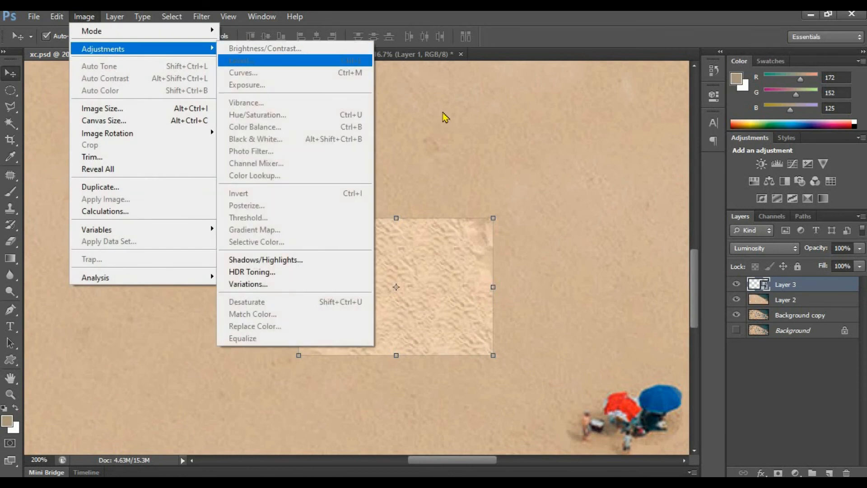
pyautogui.click(437, 291)
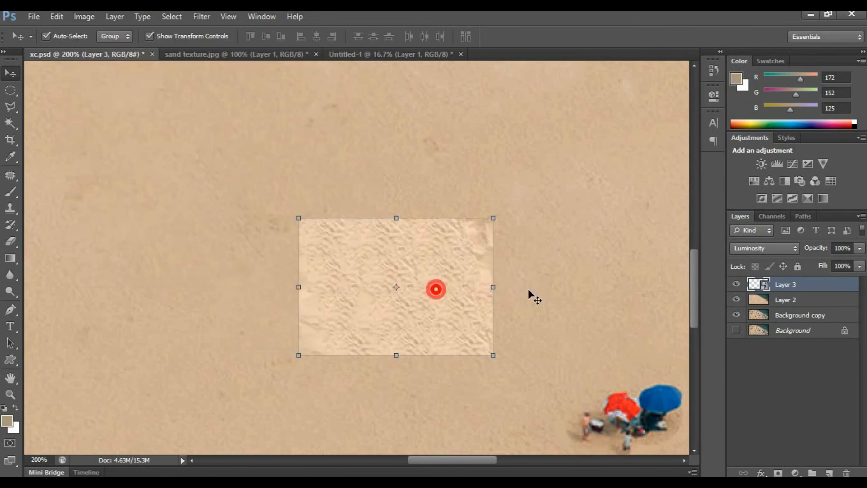
pyautogui.rightClick(813, 286)
pyautogui.click(710, 167)
# Lower the brightness of the Layer 3 sand patch to -20 with Brightness/Contrast.
pyautogui.click(84, 16)
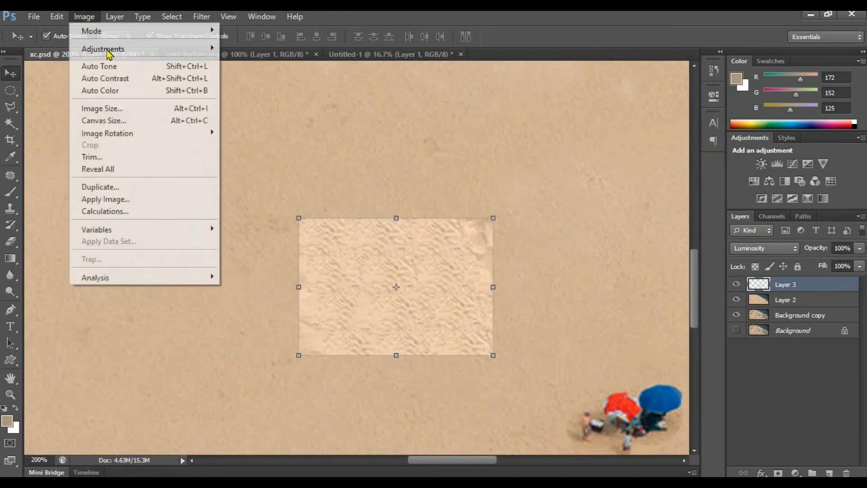
pyautogui.moveTo(155, 51)
pyautogui.click(282, 51)
pyautogui.moveTo(404, 168)
pyautogui.mouseDown()
pyautogui.moveTo(414, 167)
pyautogui.moveTo(398, 182)
pyautogui.mouseUp()
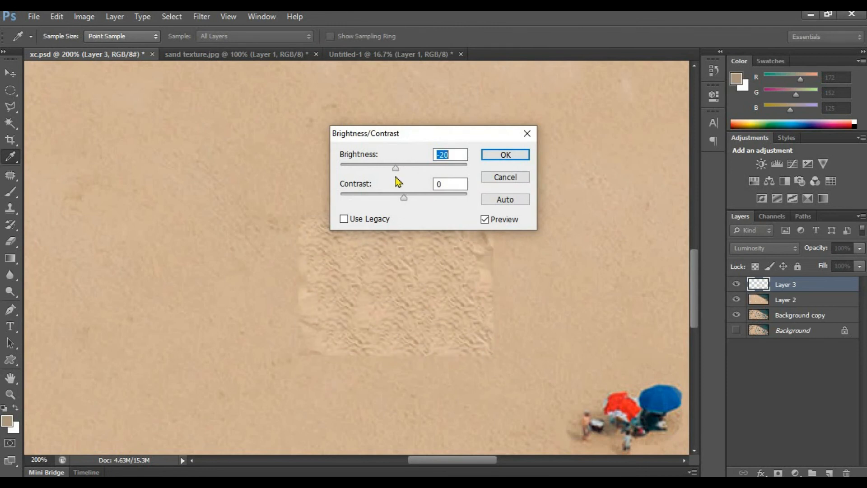
pyautogui.click(505, 155)
# Move the Layer 3 sand patch slightly up and to the right on the beach.
pyautogui.press('v')
pyautogui.click(396, 263)
pyautogui.moveTo(451, 248); pyautogui.dragTo(490, 165)
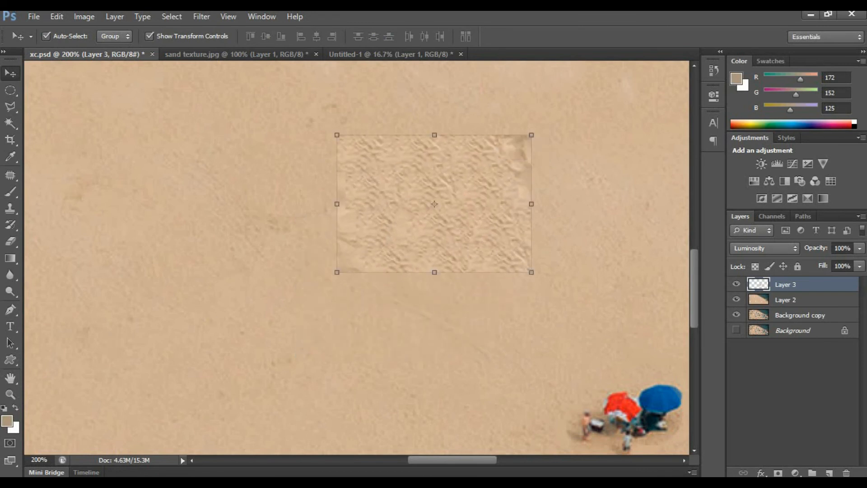
# Examine how the darkened sand patch blends with the surrounding beach, both in the whole photo and close up.
pyautogui.click(19, 392)
pyautogui.rightClick(279, 298)
pyautogui.click(311, 306)
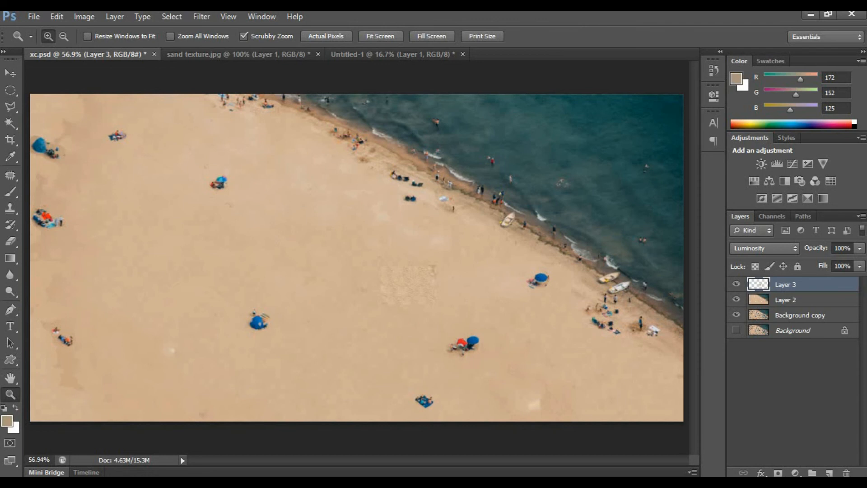
pyautogui.click(10, 73)
pyautogui.click(417, 280)
pyautogui.click(416, 282)
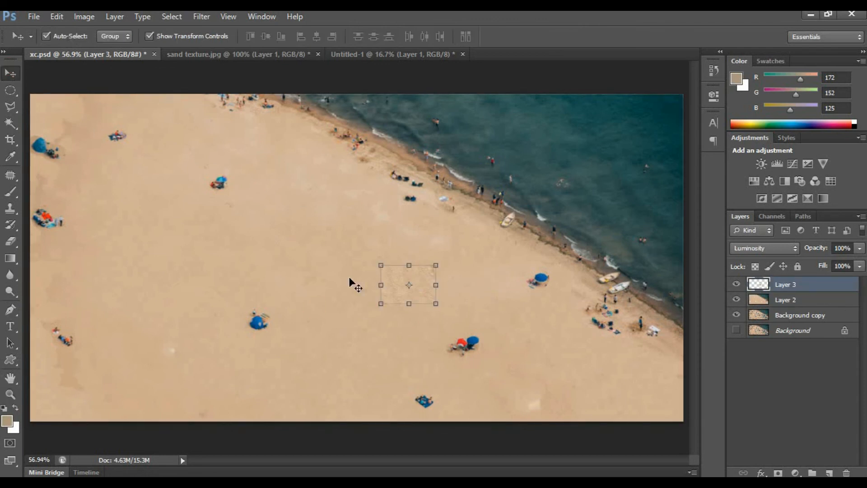
pyautogui.click(10, 394)
pyautogui.click(403, 279)
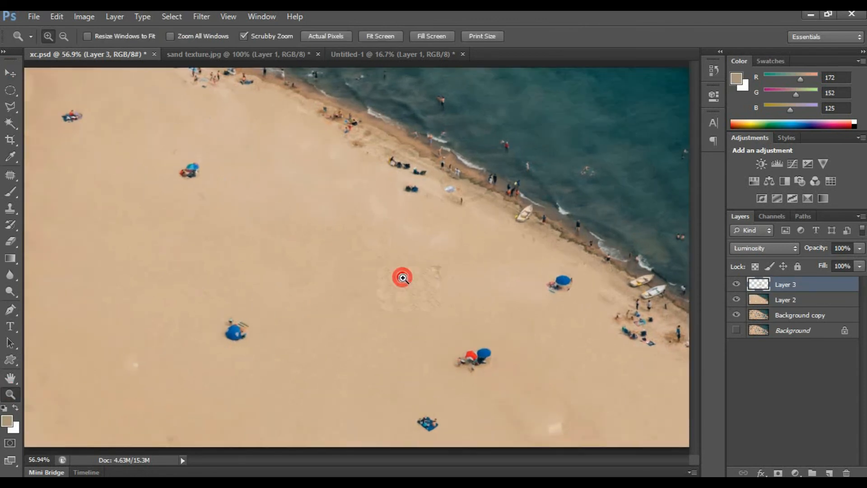
pyautogui.click(404, 278)
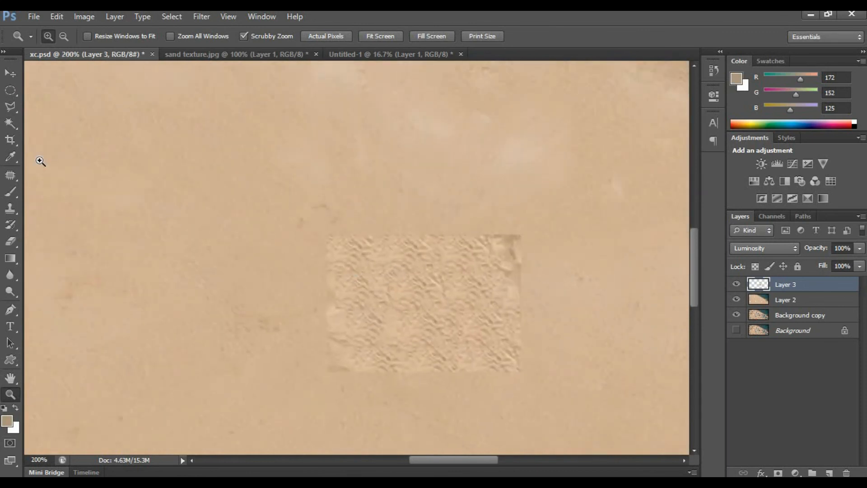
# Make an elliptical selection inside the Layer 3 sand patch and feather it by 20 pixels.
pyautogui.click(11, 90)
pyautogui.moveTo(343, 237); pyautogui.dragTo(509, 362)
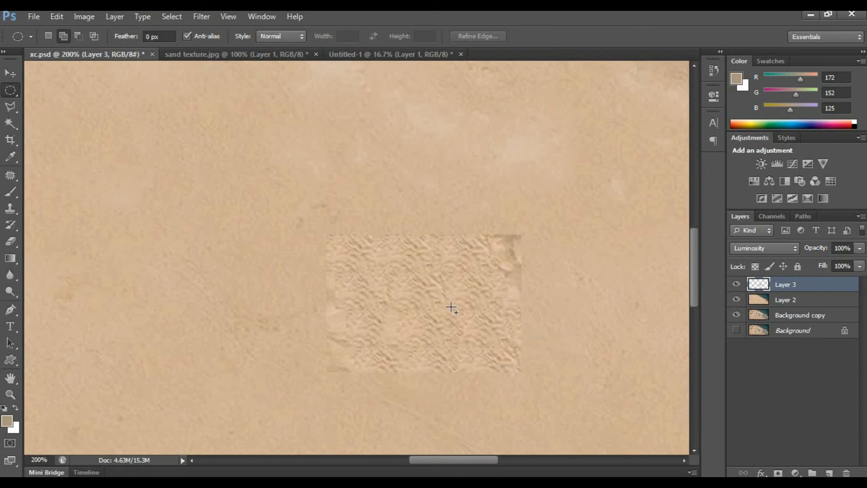
pyautogui.rightClick(450, 305)
pyautogui.click(498, 109)
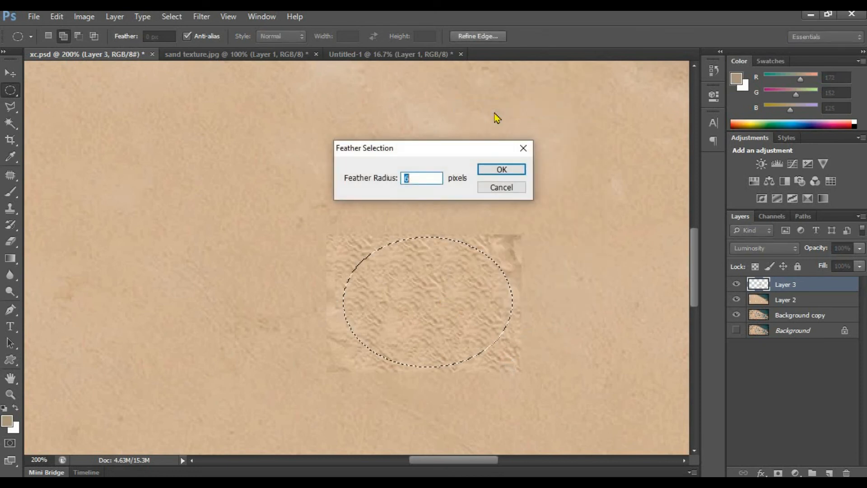
pyautogui.write('20')
pyautogui.click(510, 169)
# Copy the feathered selection of sand texture to a new layer and hide Layer 3.
pyautogui.rightClick(436, 297)
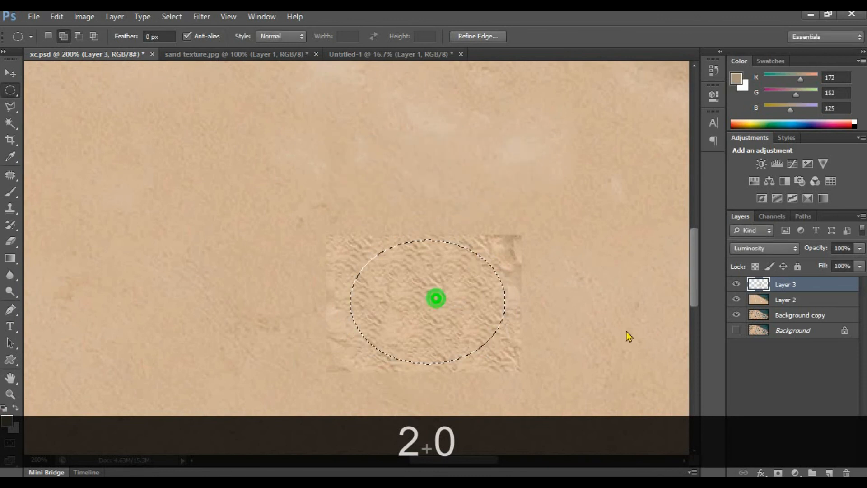
pyautogui.click(506, 169)
pyautogui.click(736, 300)
# Duplicate the soft-edged Layer 4 patch twice, placing one copy to its upper left and an enlarged copy to its lower left.
pyautogui.click(10, 394)
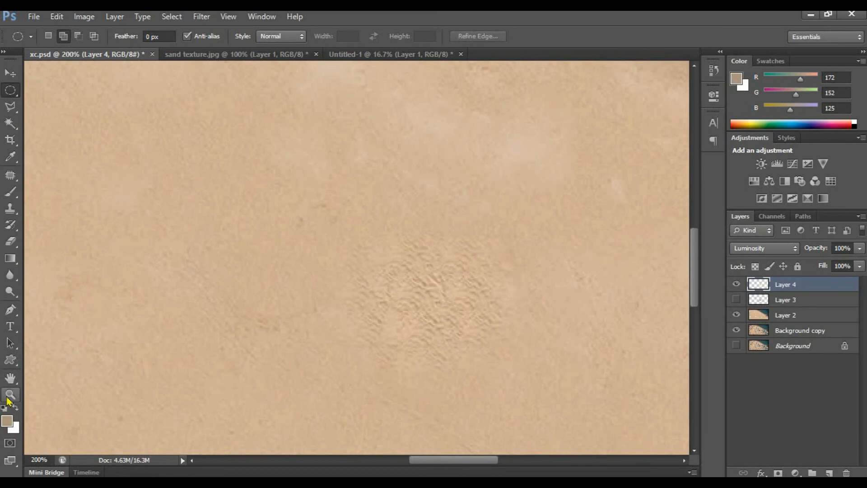
pyautogui.rightClick(250, 296)
pyautogui.click(275, 300)
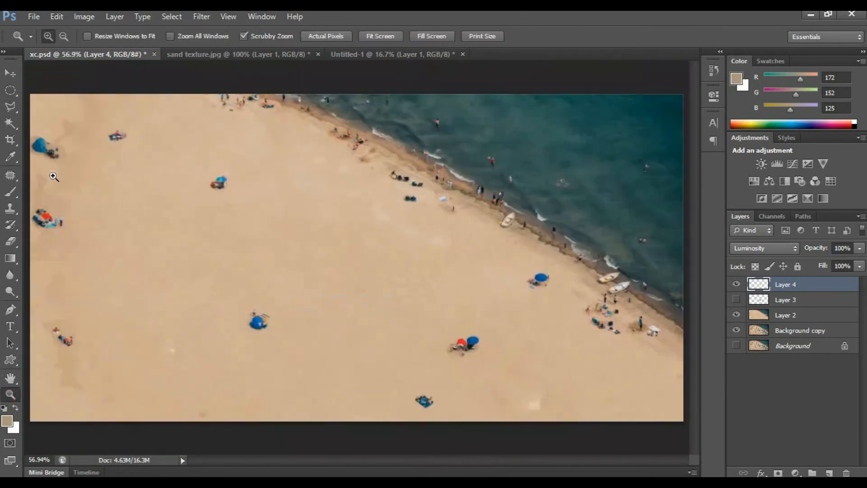
pyautogui.click(10, 74)
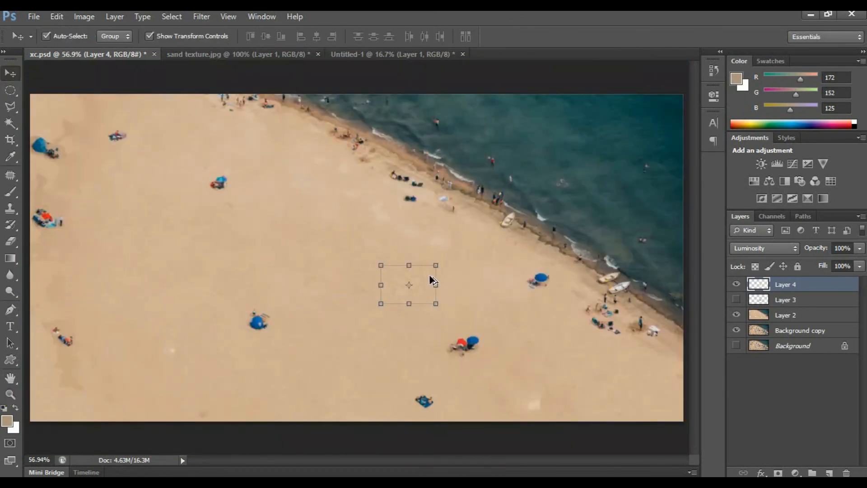
pyautogui.press('alt')
pyautogui.moveTo(420, 294); pyautogui.dragTo(395, 345)
pyautogui.press('shift')
pyautogui.hotkey('alt', 'shift', 'Return')
pyautogui.click(481, 307)
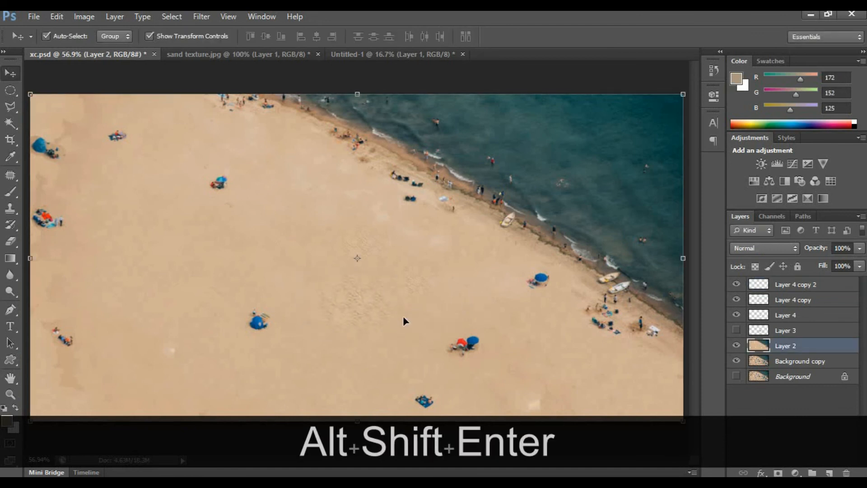
# Reduce the fill of the enlarged sand patch, Layer 4 copy 2, to 48%.
pyautogui.press('z')
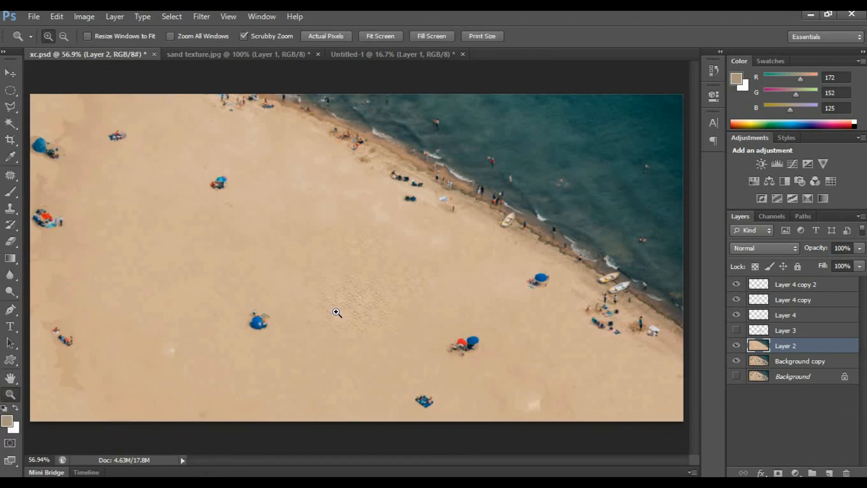
pyautogui.click(337, 312)
pyautogui.click(337, 311)
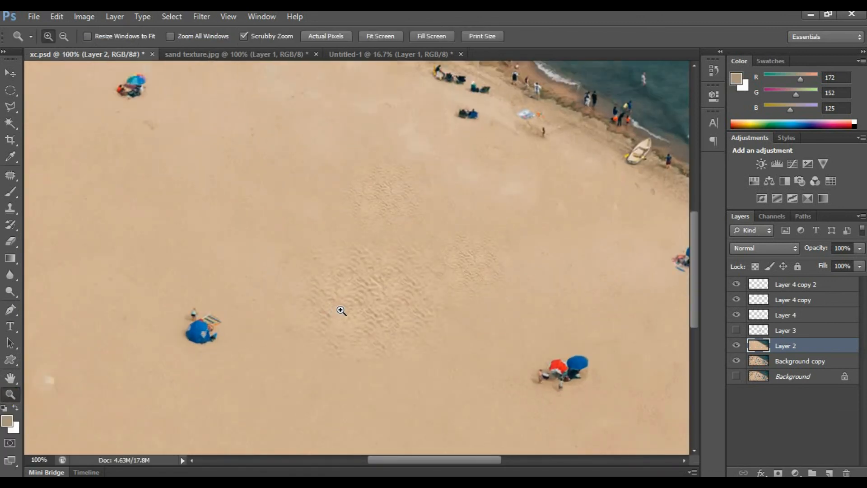
pyautogui.rightClick(341, 311)
pyautogui.click(361, 321)
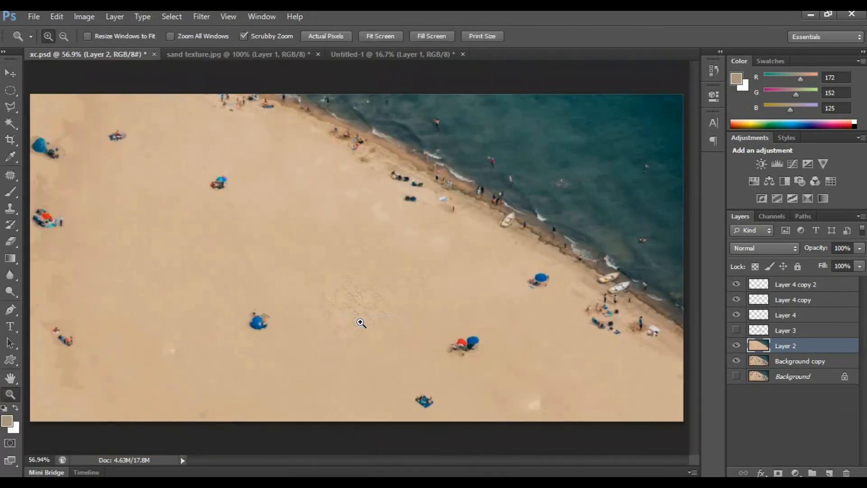
pyautogui.click(10, 73)
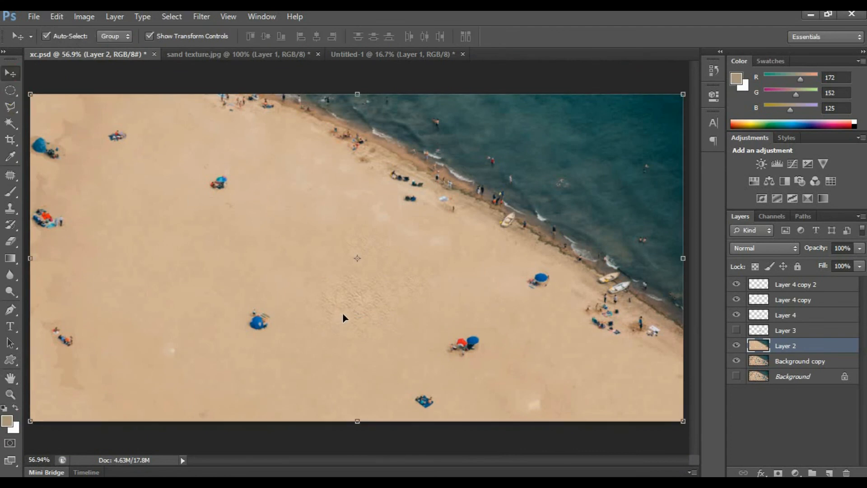
pyautogui.click(342, 312)
pyautogui.click(858, 266)
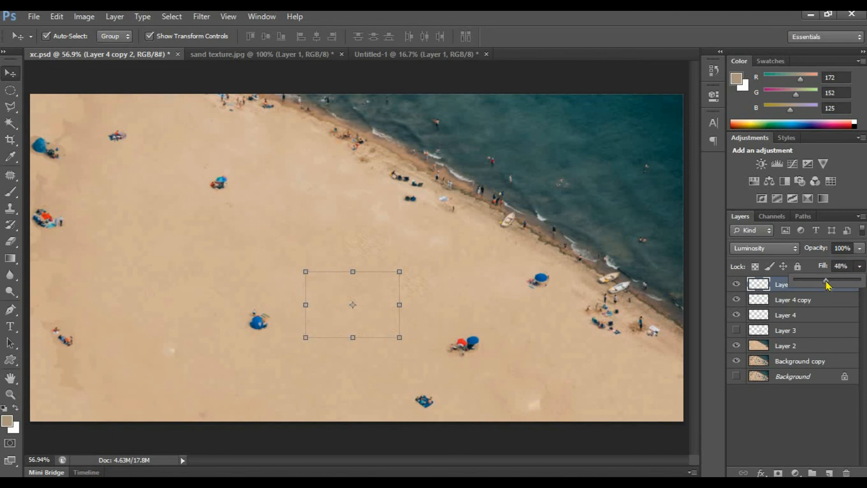
pyautogui.click(431, 231)
# Select the three sand patches together and distort them into a perspective shape that widens toward the lower edge.
pyautogui.click(371, 241)
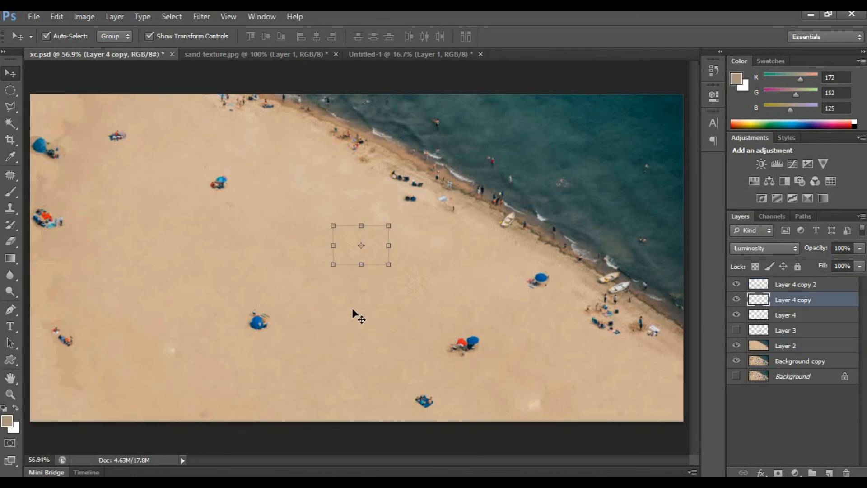
pyautogui.keyDown('shift'); pyautogui.click(355, 313); pyautogui.keyUp('shift')
pyautogui.click(413, 298)
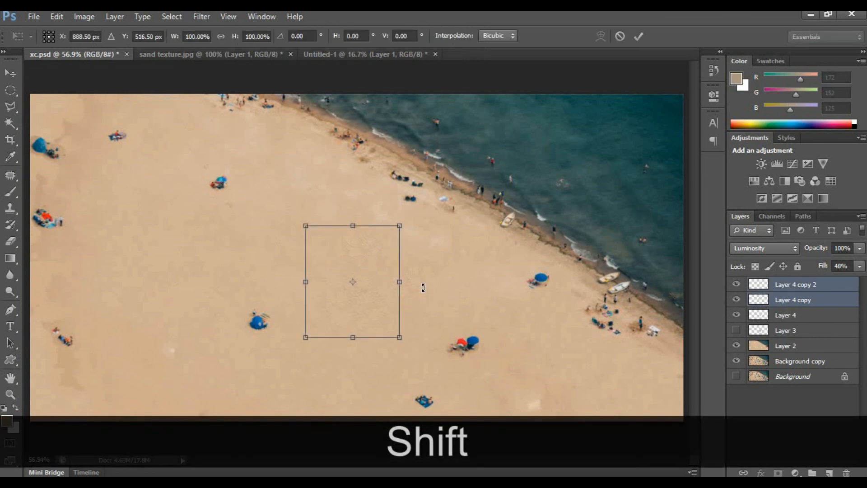
pyautogui.press('Return')
pyautogui.keyDown('shift'); pyautogui.click(421, 286); pyautogui.keyUp('shift')
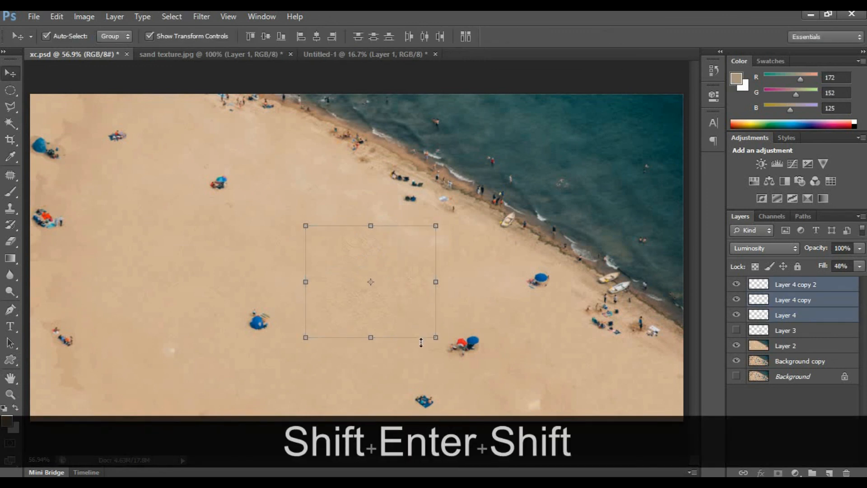
pyautogui.moveTo(436, 338); pyautogui.dragTo(453, 332)
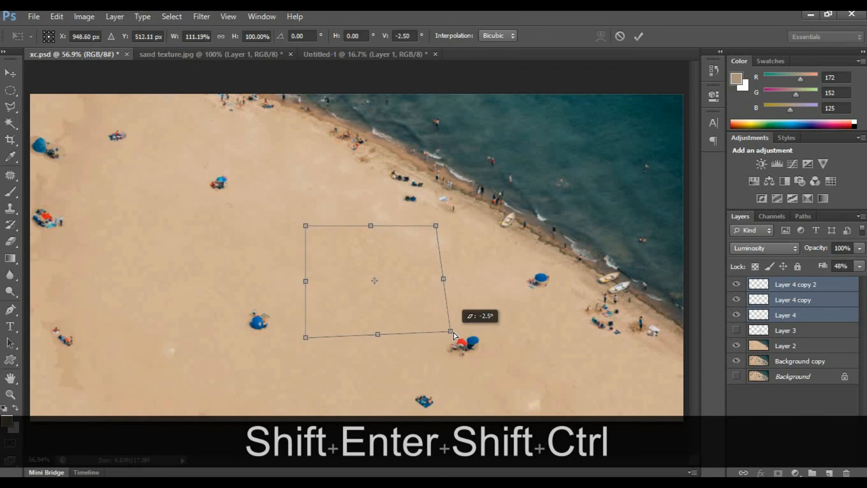
pyautogui.moveTo(305, 342)
pyautogui.mouseDown()
pyautogui.moveTo(288, 342)
pyautogui.moveTo(297, 347)
pyautogui.mouseUp()
pyautogui.moveTo(435, 225); pyautogui.dragTo(436, 227)
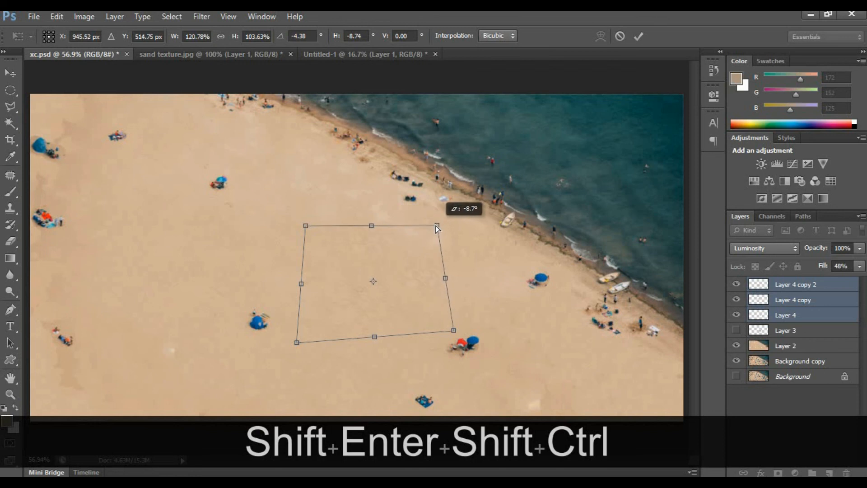
pyautogui.moveTo(293, 344)
pyautogui.mouseDown()
pyautogui.moveTo(307, 341)
pyautogui.moveTo(299, 341)
pyautogui.mouseUp()
pyautogui.press('Return')
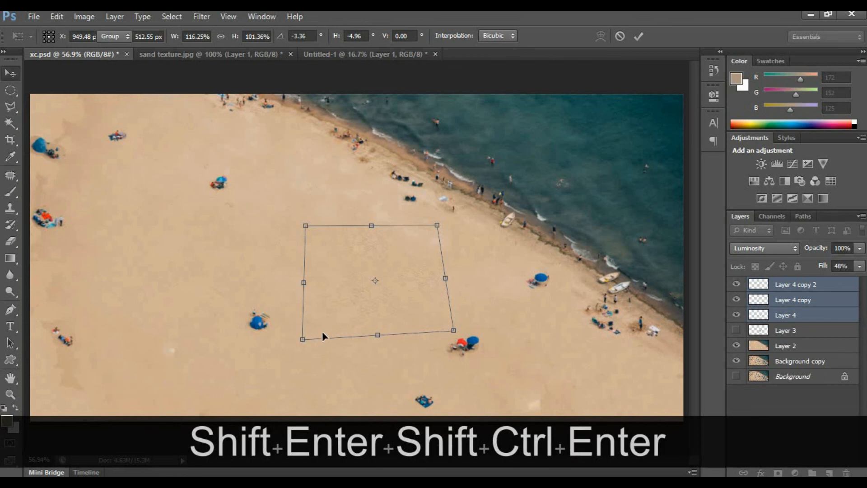
# Duplicate the three distorted patches twice, placing one set on the left of the beach and one in its lower-right corner.
pyautogui.press('alt')
pyautogui.moveTo(197, 282); pyautogui.dragTo(570, 390)
pyautogui.hotkey('alt', 'Return')
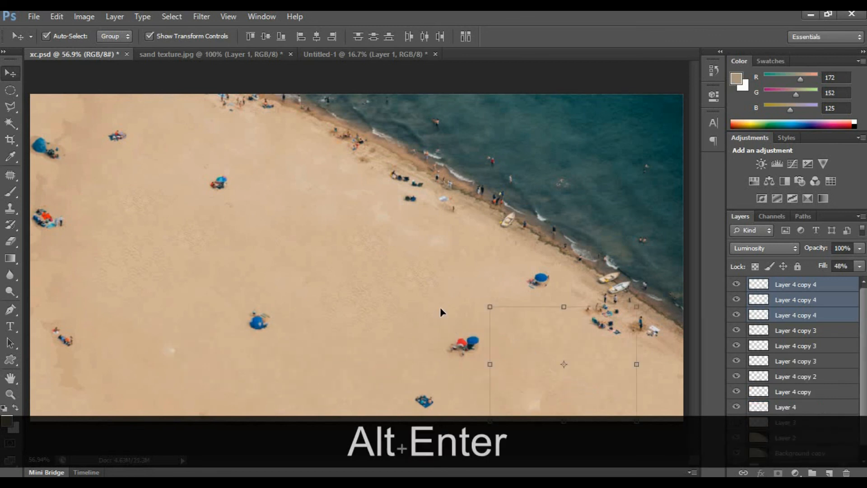
# Move the small upper patch of the lower-right set to just left of the right-hand blue umbrella and set its fill to 43%.
pyautogui.click(548, 323)
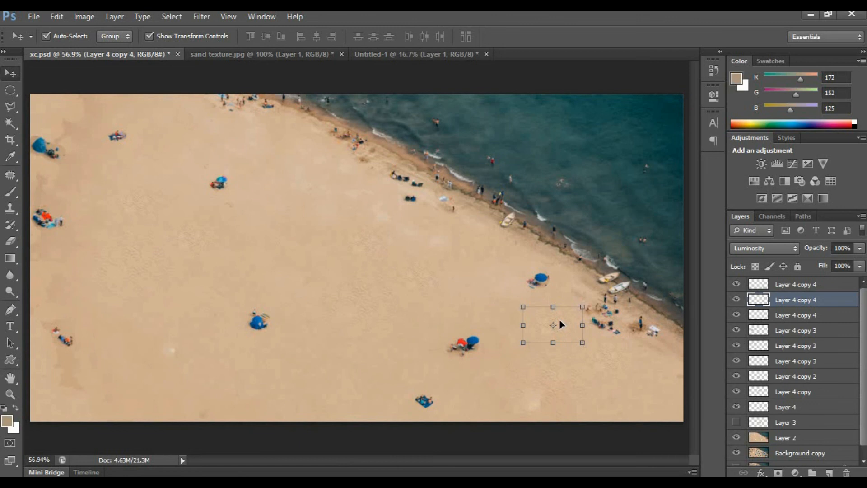
pyautogui.moveTo(559, 319); pyautogui.dragTo(484, 271)
pyautogui.click(559, 319)
pyautogui.click(476, 271)
pyautogui.click(860, 267)
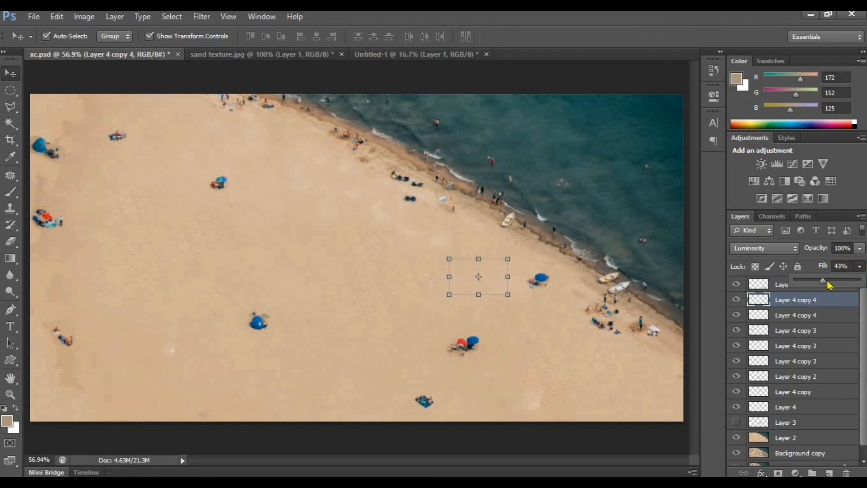
# Move the small patch below the boats in the lower-right set to the upper middle of the beach and set its fill to 50%.
pyautogui.click(545, 316)
pyautogui.click(588, 358)
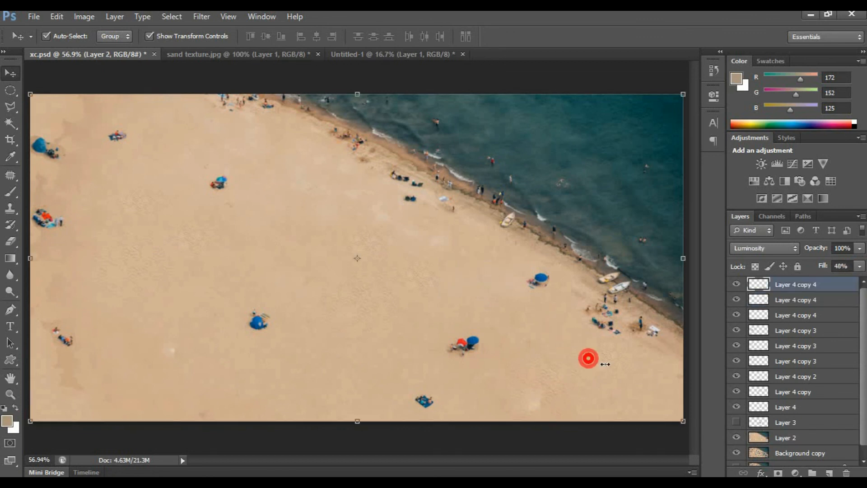
pyautogui.click(635, 358)
pyautogui.click(630, 358)
pyautogui.click(625, 357)
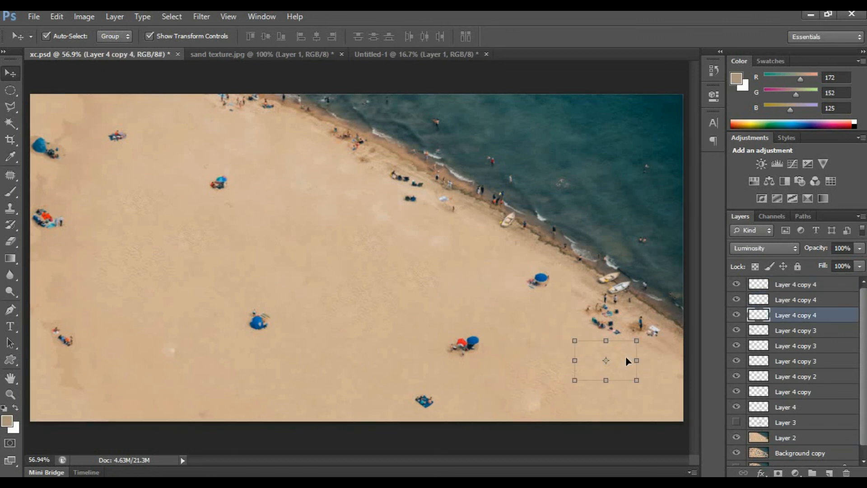
pyautogui.moveTo(596, 354); pyautogui.dragTo(292, 160)
pyautogui.click(254, 289)
pyautogui.click(292, 169)
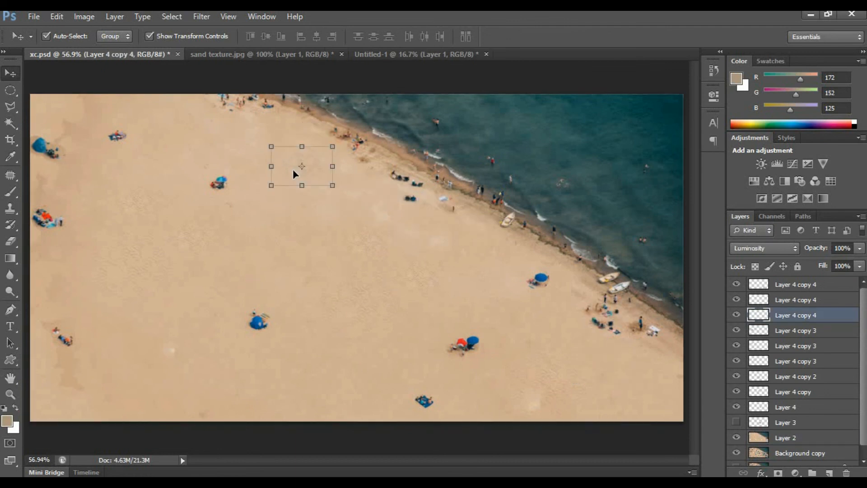
pyautogui.click(859, 266)
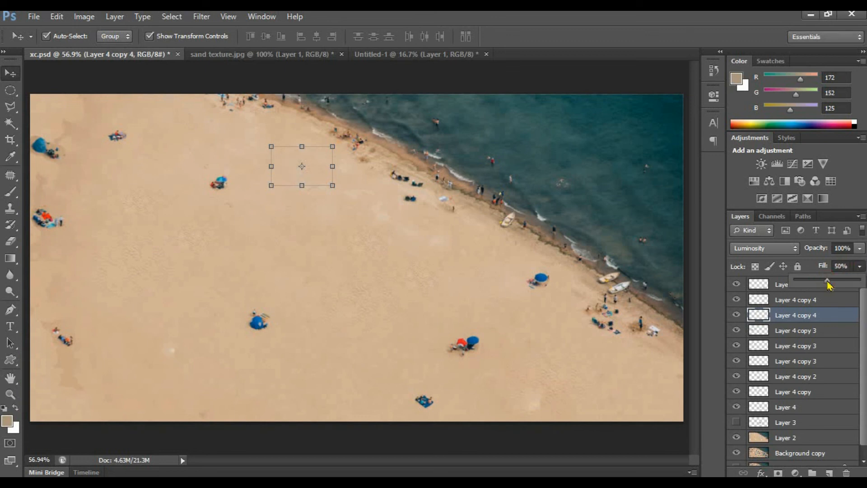
pyautogui.click(313, 263)
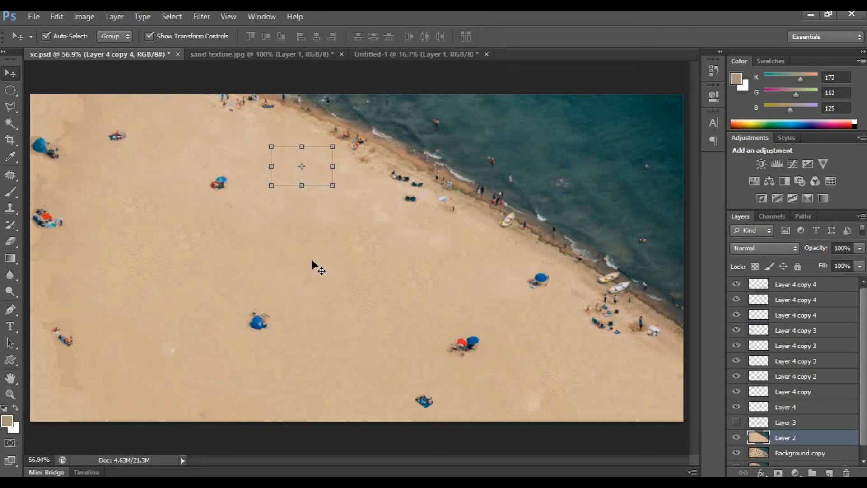
# Move a small patch of the left set to the beach's upper-left area, beside the sunbathers, and set its fill to 59%.
pyautogui.click(120, 266)
pyautogui.click(198, 231)
pyautogui.moveTo(205, 232); pyautogui.dragTo(173, 126)
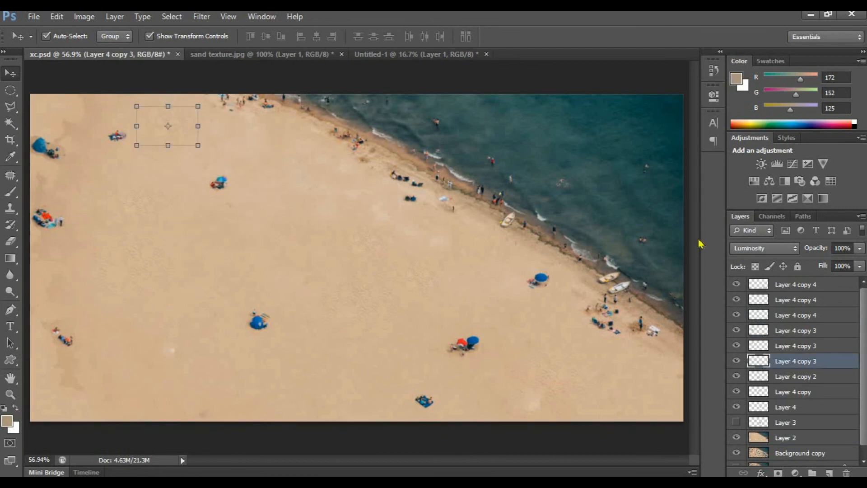
pyautogui.click(859, 267)
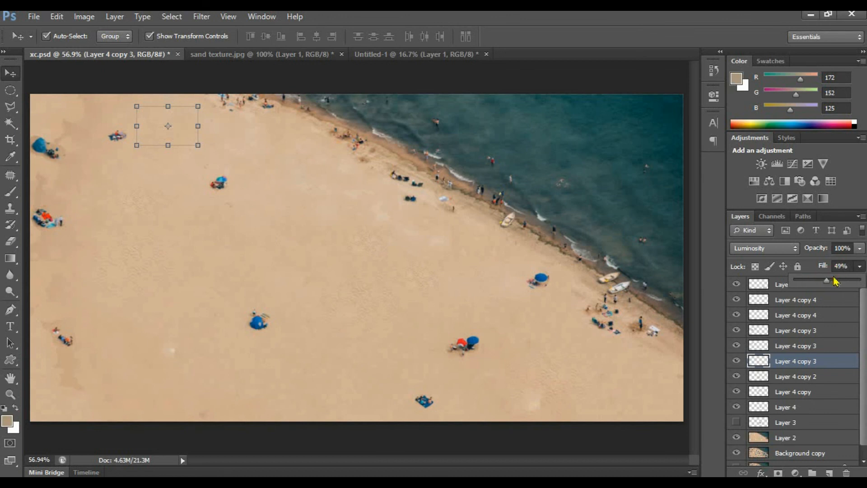
pyautogui.click(288, 261)
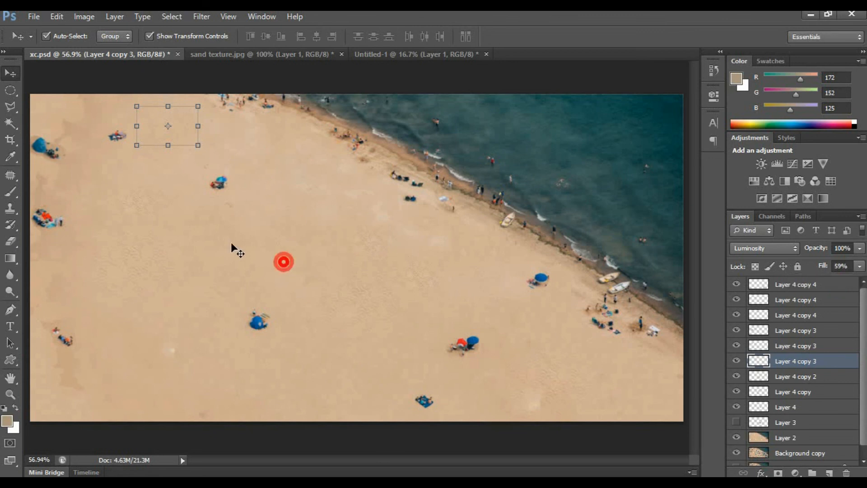
# Duplicate the large left patch twice toward the lower beach, then rotate the copy below the blue umbrella about 170° and distort its corners.
pyautogui.click(117, 271)
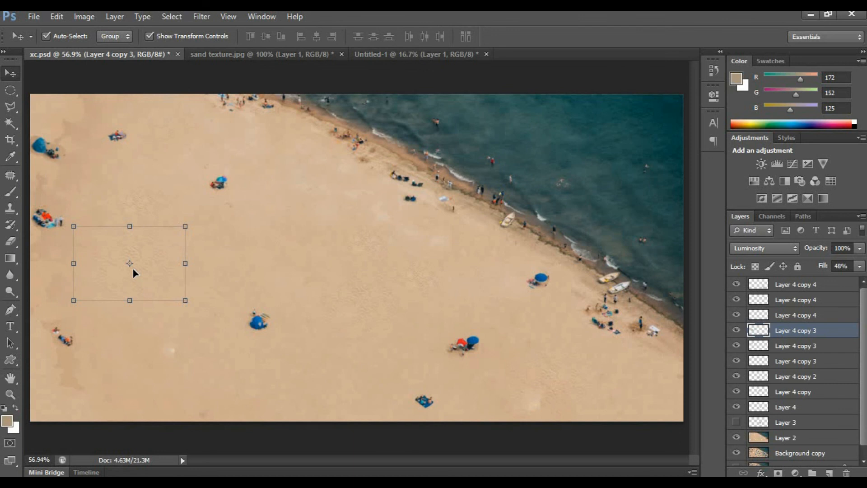
pyautogui.moveTo(145, 262); pyautogui.dragTo(308, 361)
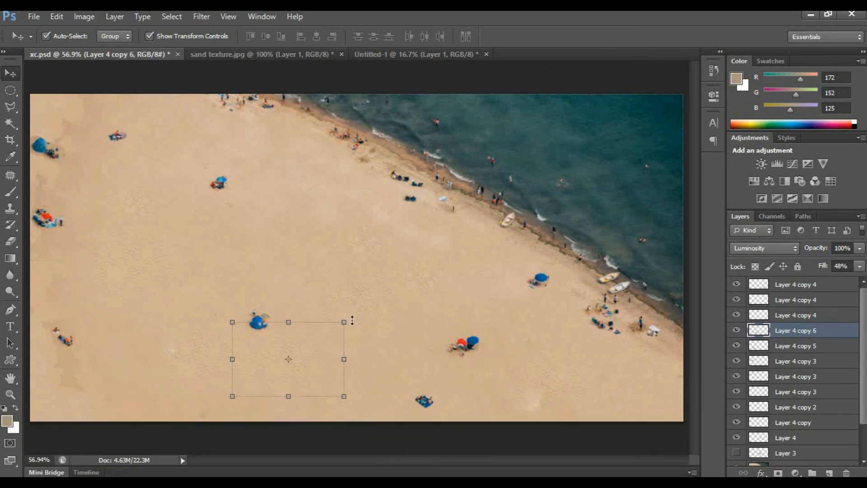
pyautogui.moveTo(354, 320); pyautogui.dragTo(164, 405)
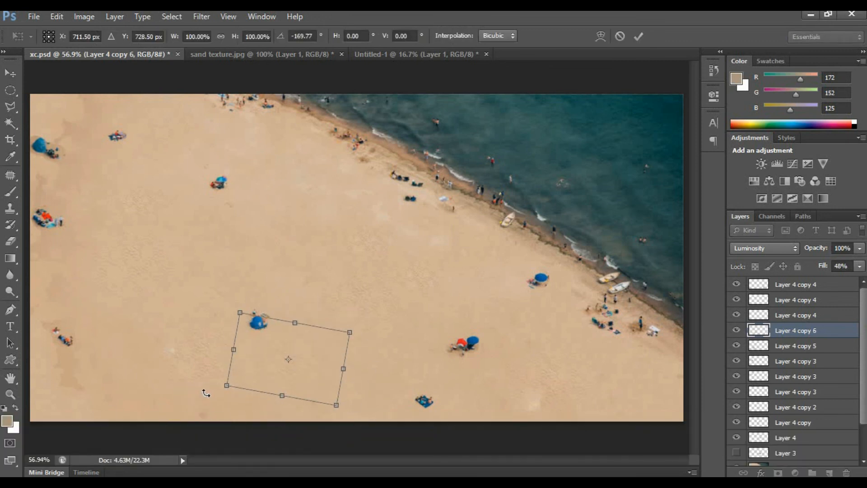
pyautogui.moveTo(229, 388); pyautogui.dragTo(223, 375)
pyautogui.moveTo(354, 338)
pyautogui.mouseDown()
pyautogui.moveTo(338, 345)
pyautogui.moveTo(344, 340)
pyautogui.mouseUp()
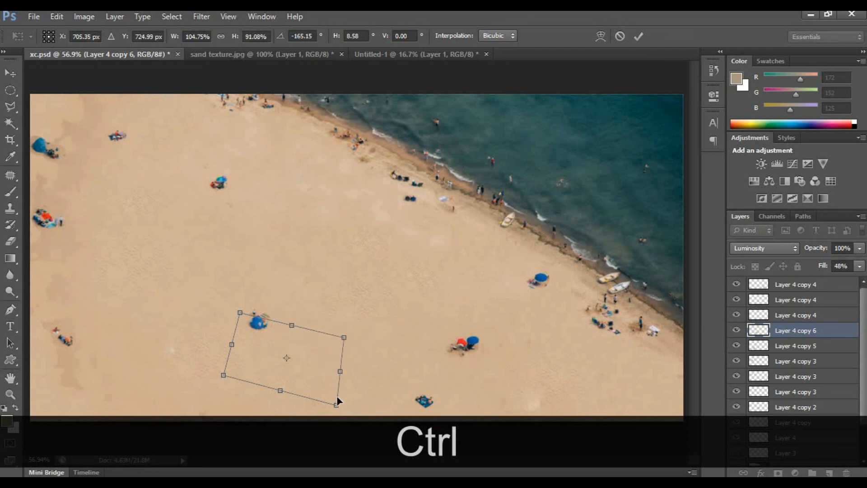
pyautogui.moveTo(336, 403); pyautogui.dragTo(324, 395)
pyautogui.hotkey('ctrl', 'Return')
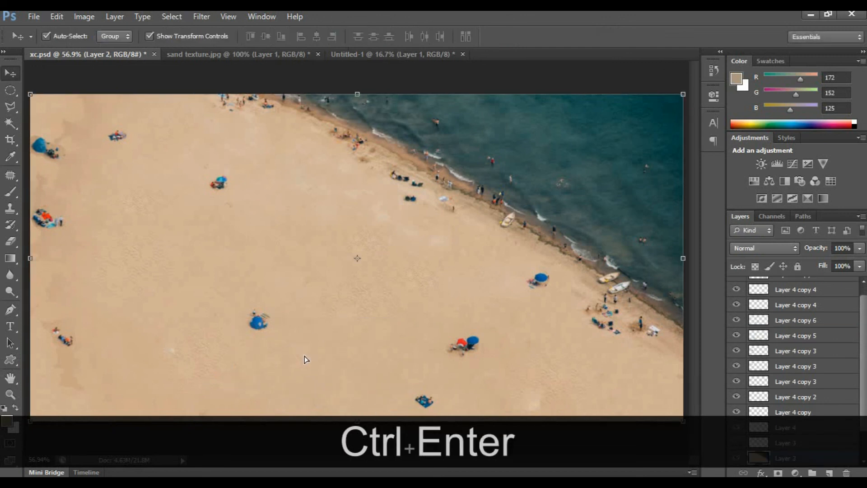
# Duplicate the distorted patch twice, placing one copy in the beach's lower-left corner.
pyautogui.click(305, 358)
pyautogui.moveTo(291, 354); pyautogui.dragTo(107, 365)
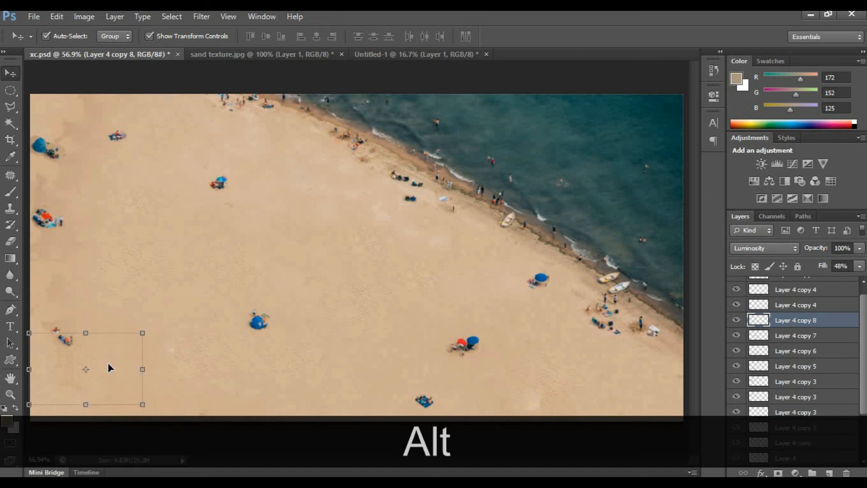
pyautogui.click(370, 381)
# Enlarge the small left patch, a Layer 4 copy 3, to about 146% and reduce its fill to about 51%.
pyautogui.click(137, 203)
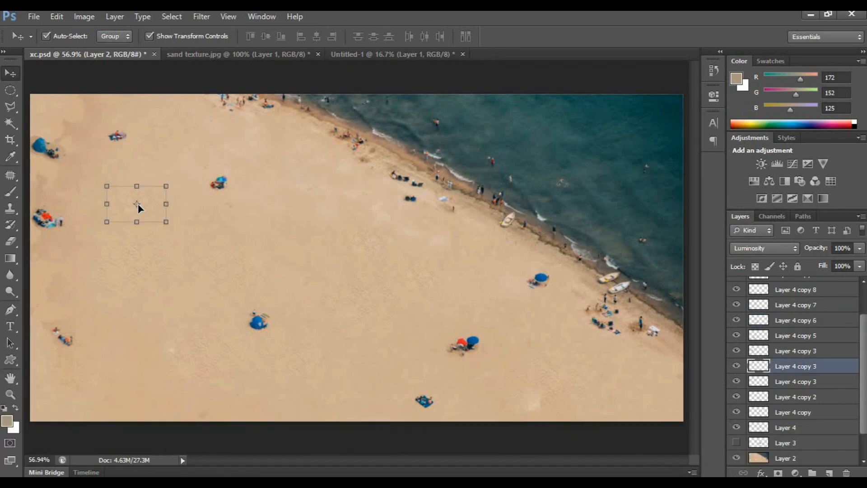
pyautogui.moveTo(193, 182); pyautogui.dragTo(195, 169)
pyautogui.hotkey('shift', 'Return')
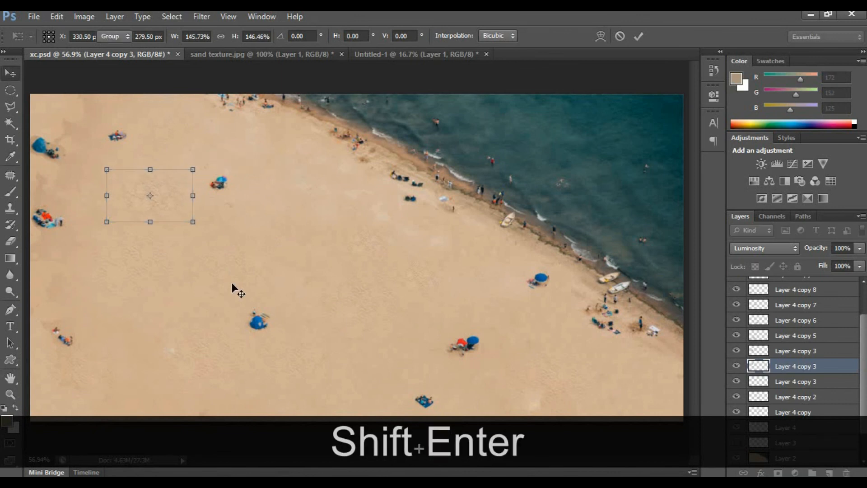
pyautogui.click(232, 283)
pyautogui.click(174, 200)
pyautogui.moveTo(859, 265); pyautogui.dragTo(821, 282)
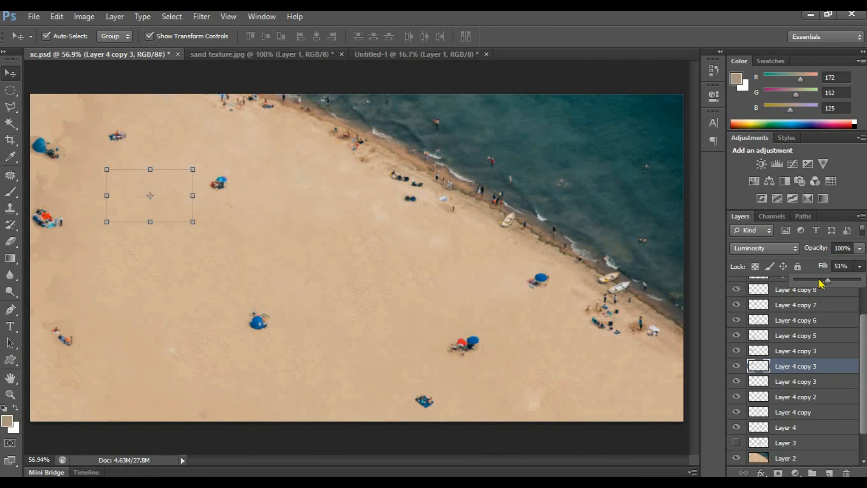
# Reduce the fill of Layer 4, the sand patch in the middle of the beach above the red and blue umbrellas.
pyautogui.click(466, 307)
pyautogui.click(440, 279)
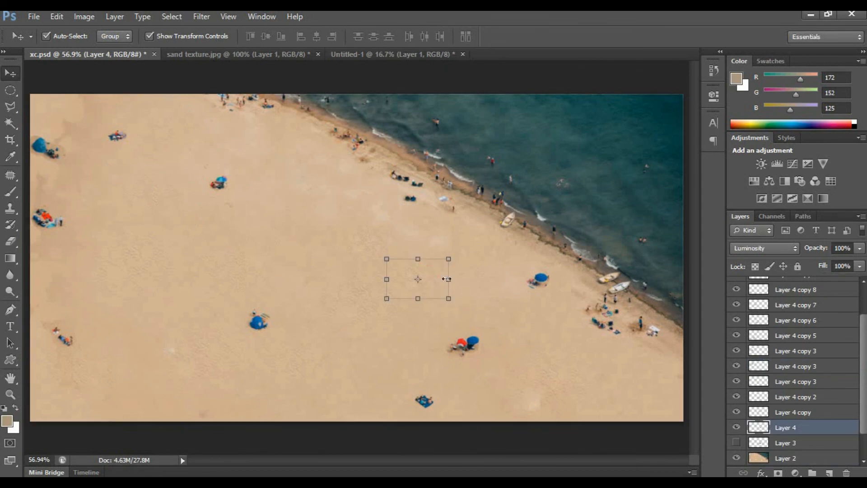
pyautogui.moveTo(859, 266); pyautogui.dragTo(831, 282)
pyautogui.click(573, 324)
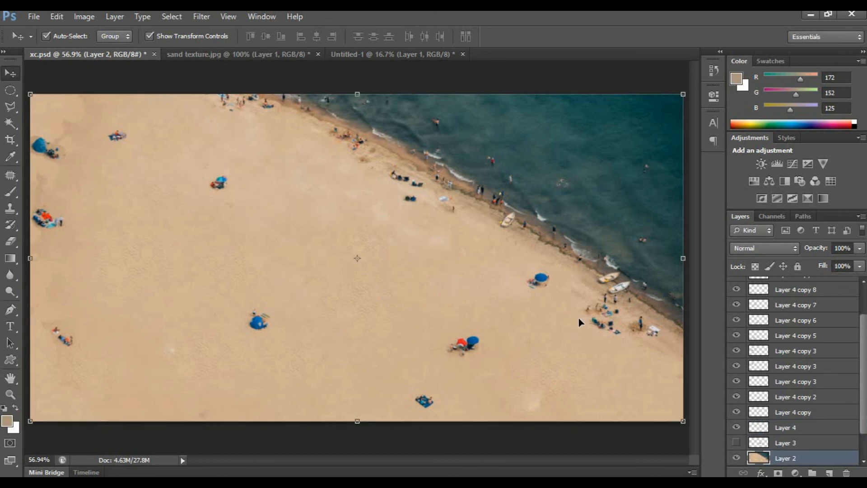
# Inspect the blended sand texture around the lower-left blue umbrella at 100% zoom and return to the full image view.
pyautogui.click(10, 393)
pyautogui.click(278, 314)
pyautogui.click(280, 311)
pyautogui.rightClick(303, 291)
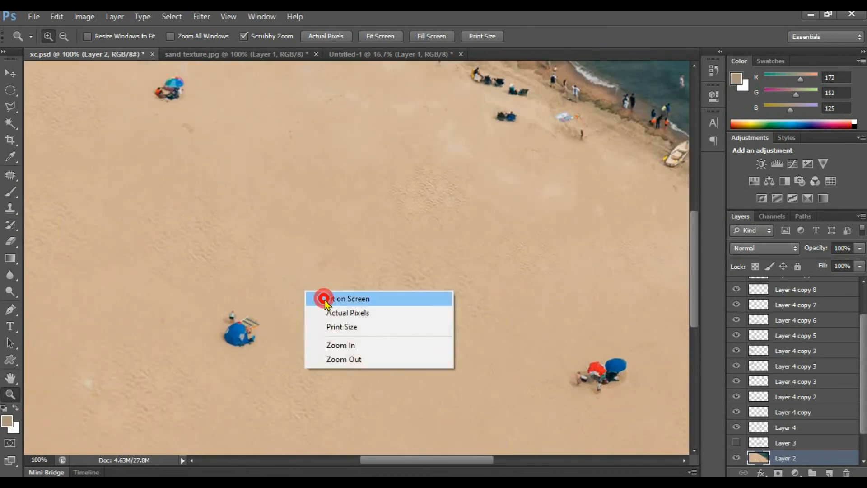
pyautogui.click(325, 296)
pyautogui.press('v')
pyautogui.click(323, 296)
# Hide Layer 4 copy, the small sand patch at the centre of the beach.
pyautogui.click(357, 245)
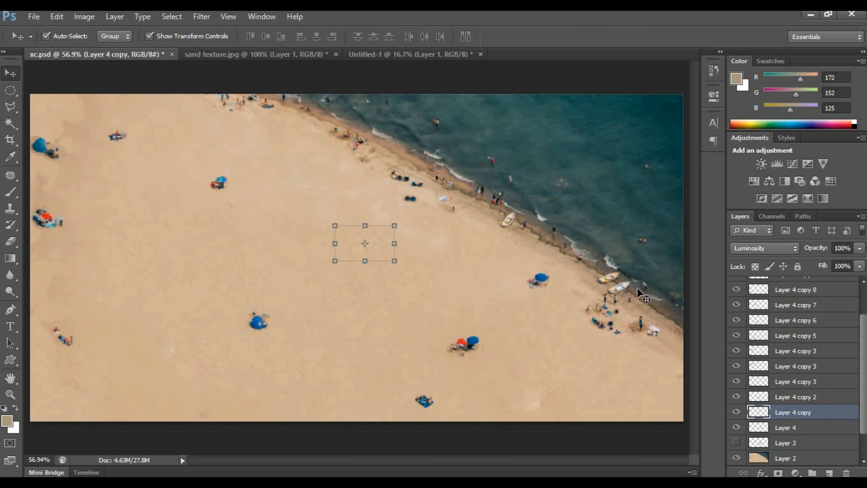
pyautogui.click(735, 411)
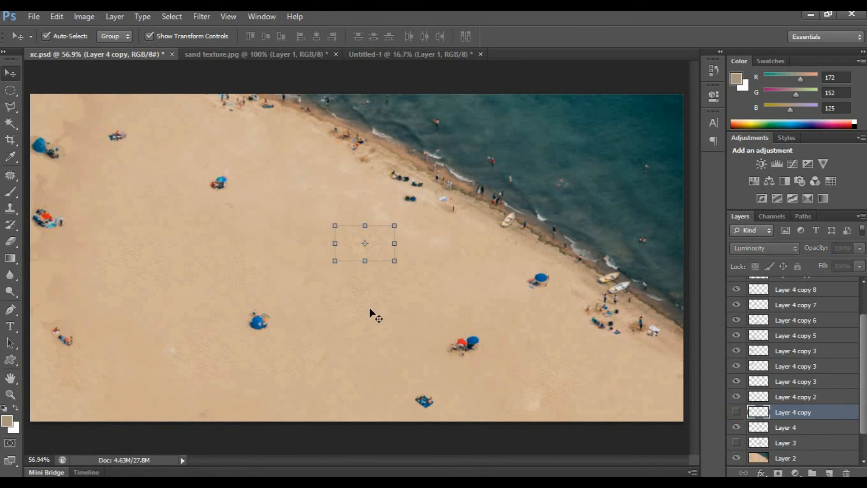
pyautogui.click(333, 230)
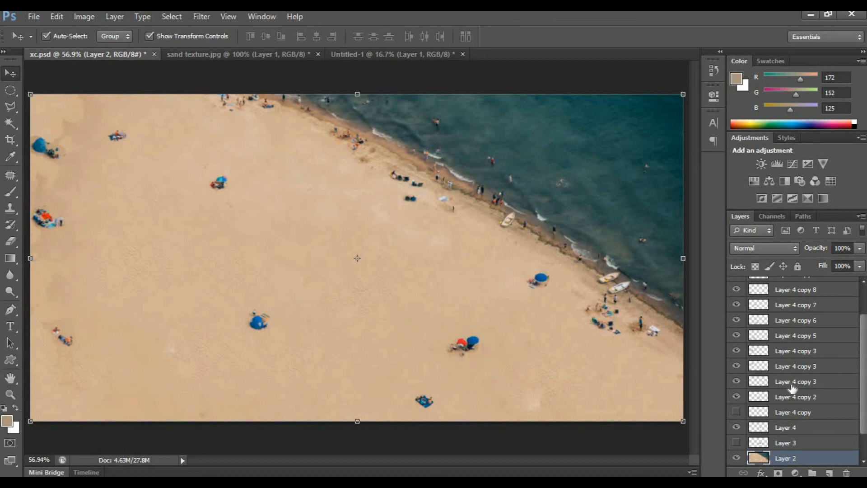
pyautogui.scroll(2, 792, 387)
pyautogui.scroll(1, 792, 388)
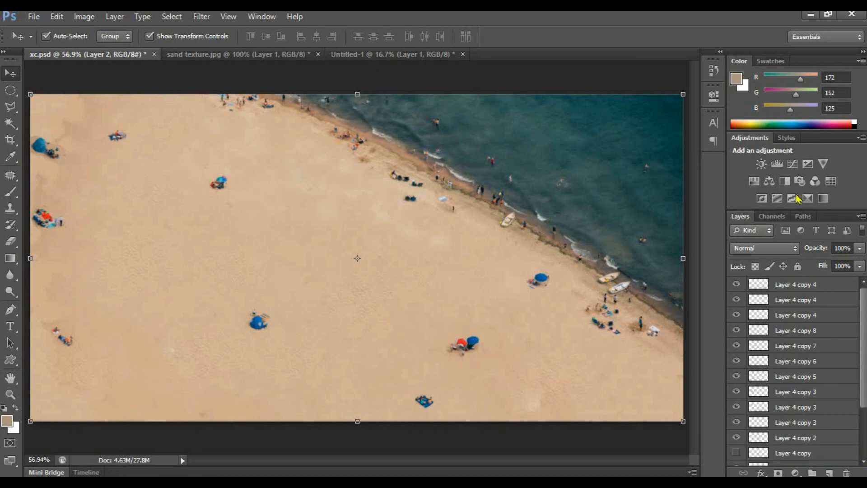